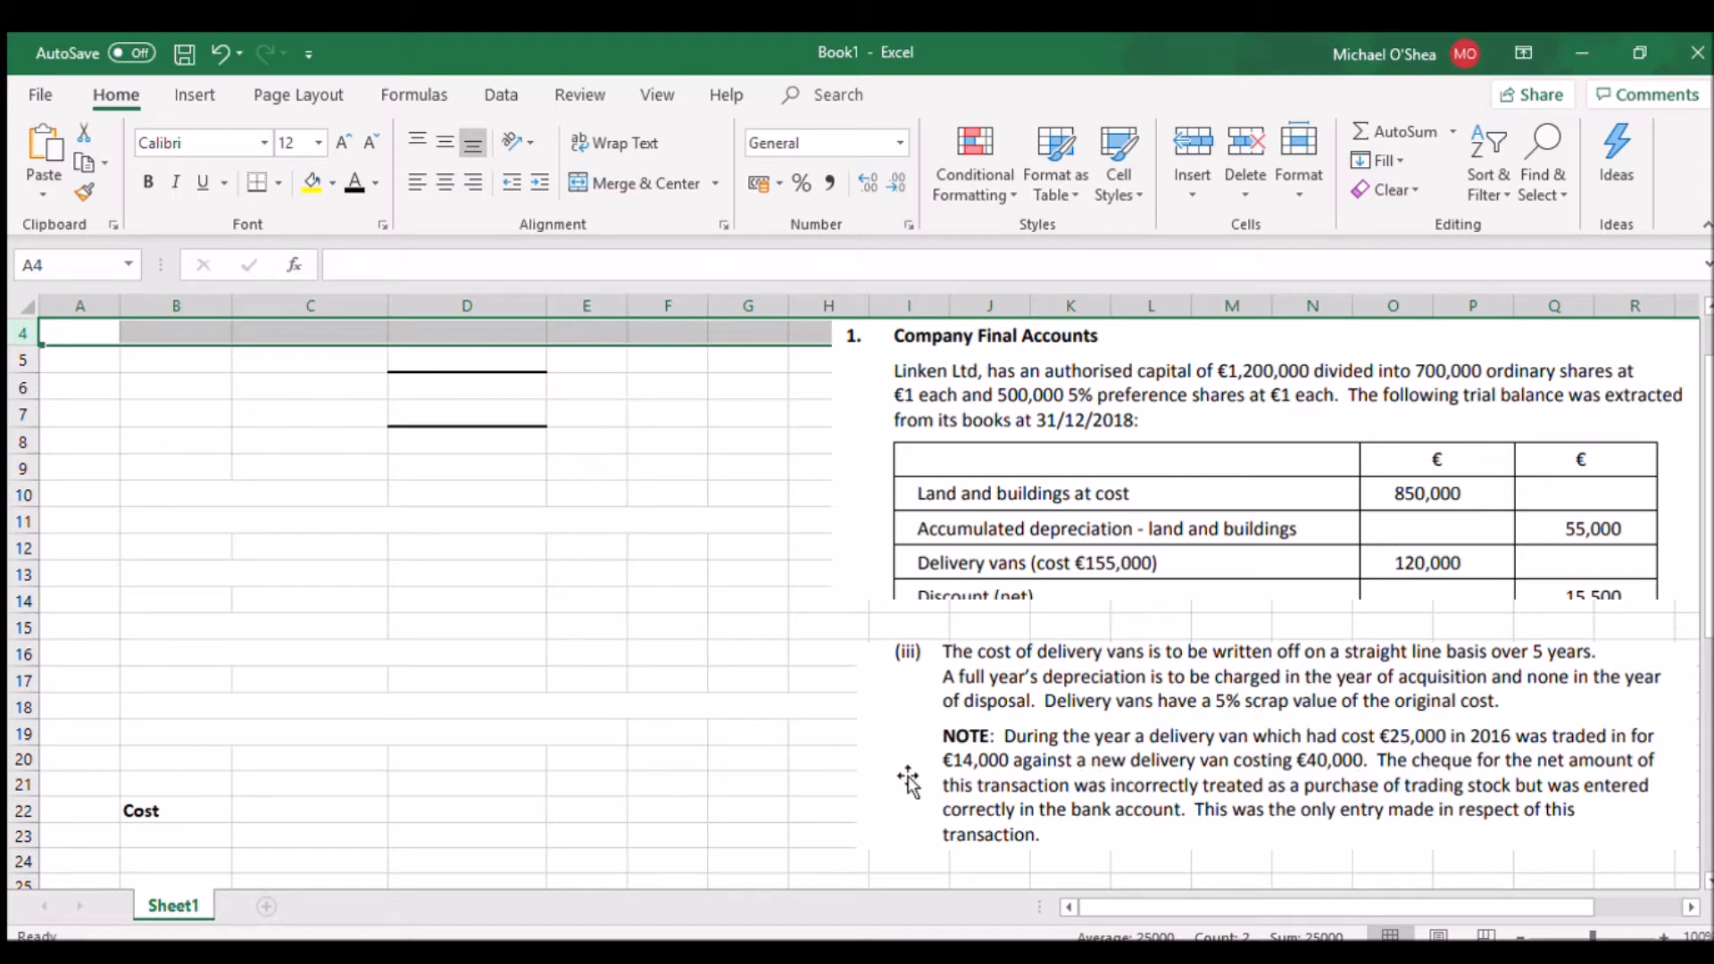
Reveal the hidden disposal cost in row 4 and the accumulated depreciation label in C5 by setting their font colour to black
scroll(1292, 775, "up", 1)
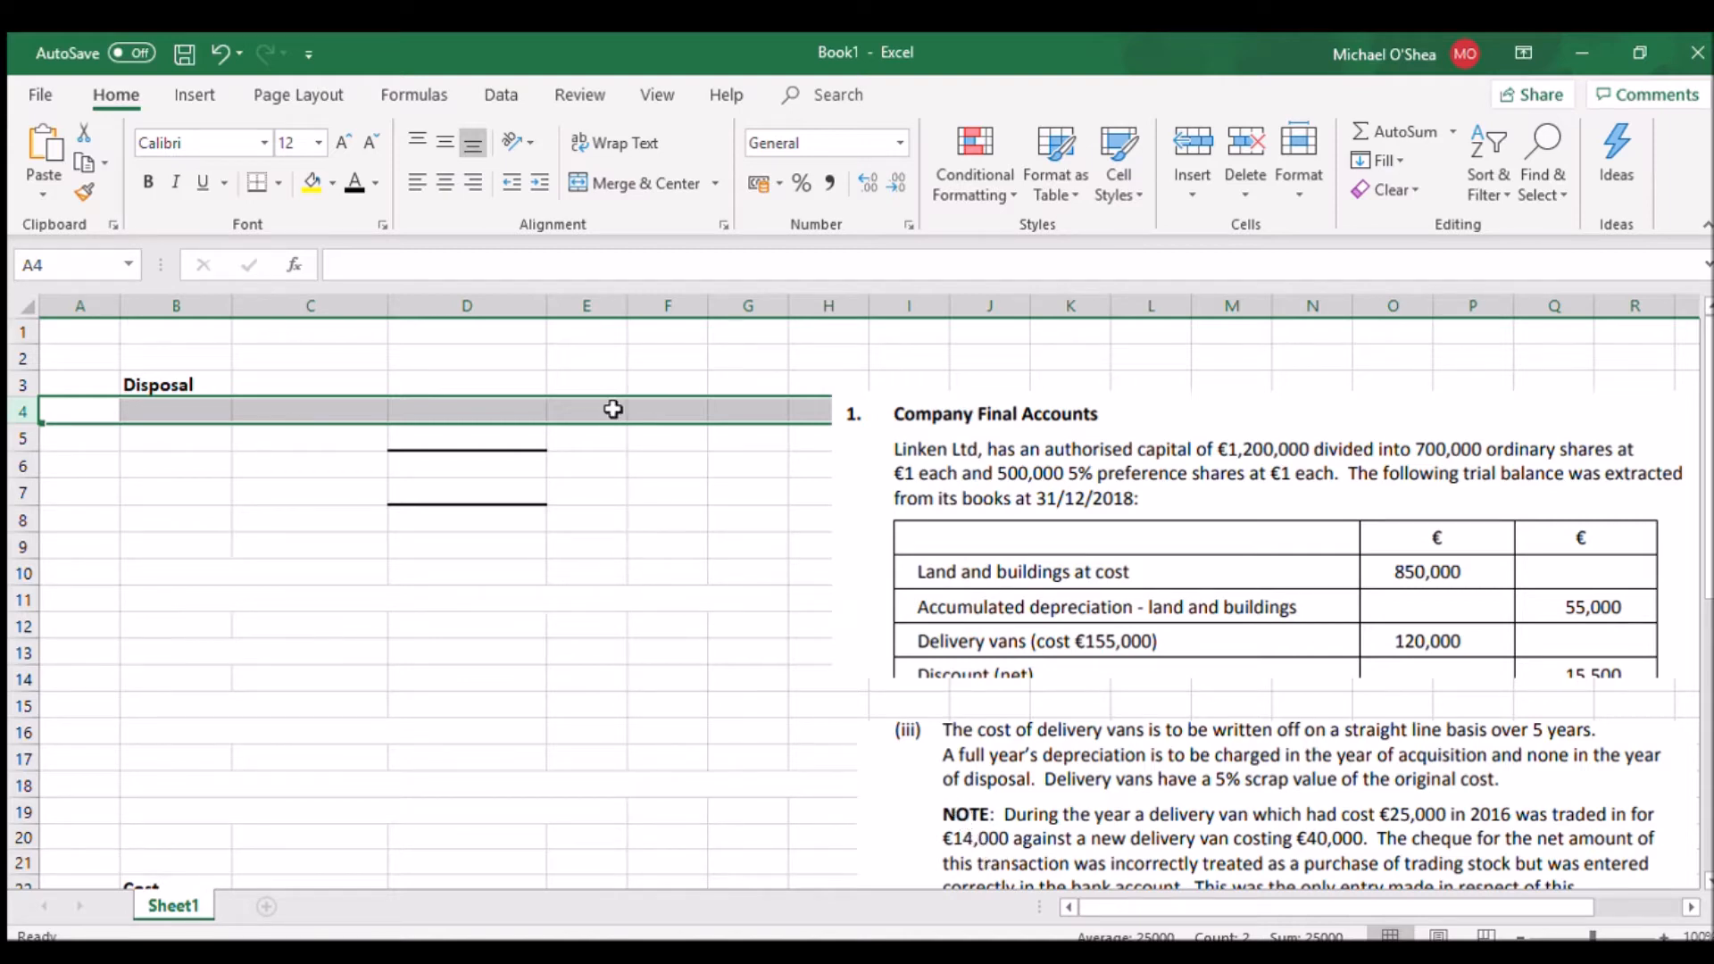
left_click(343, 185)
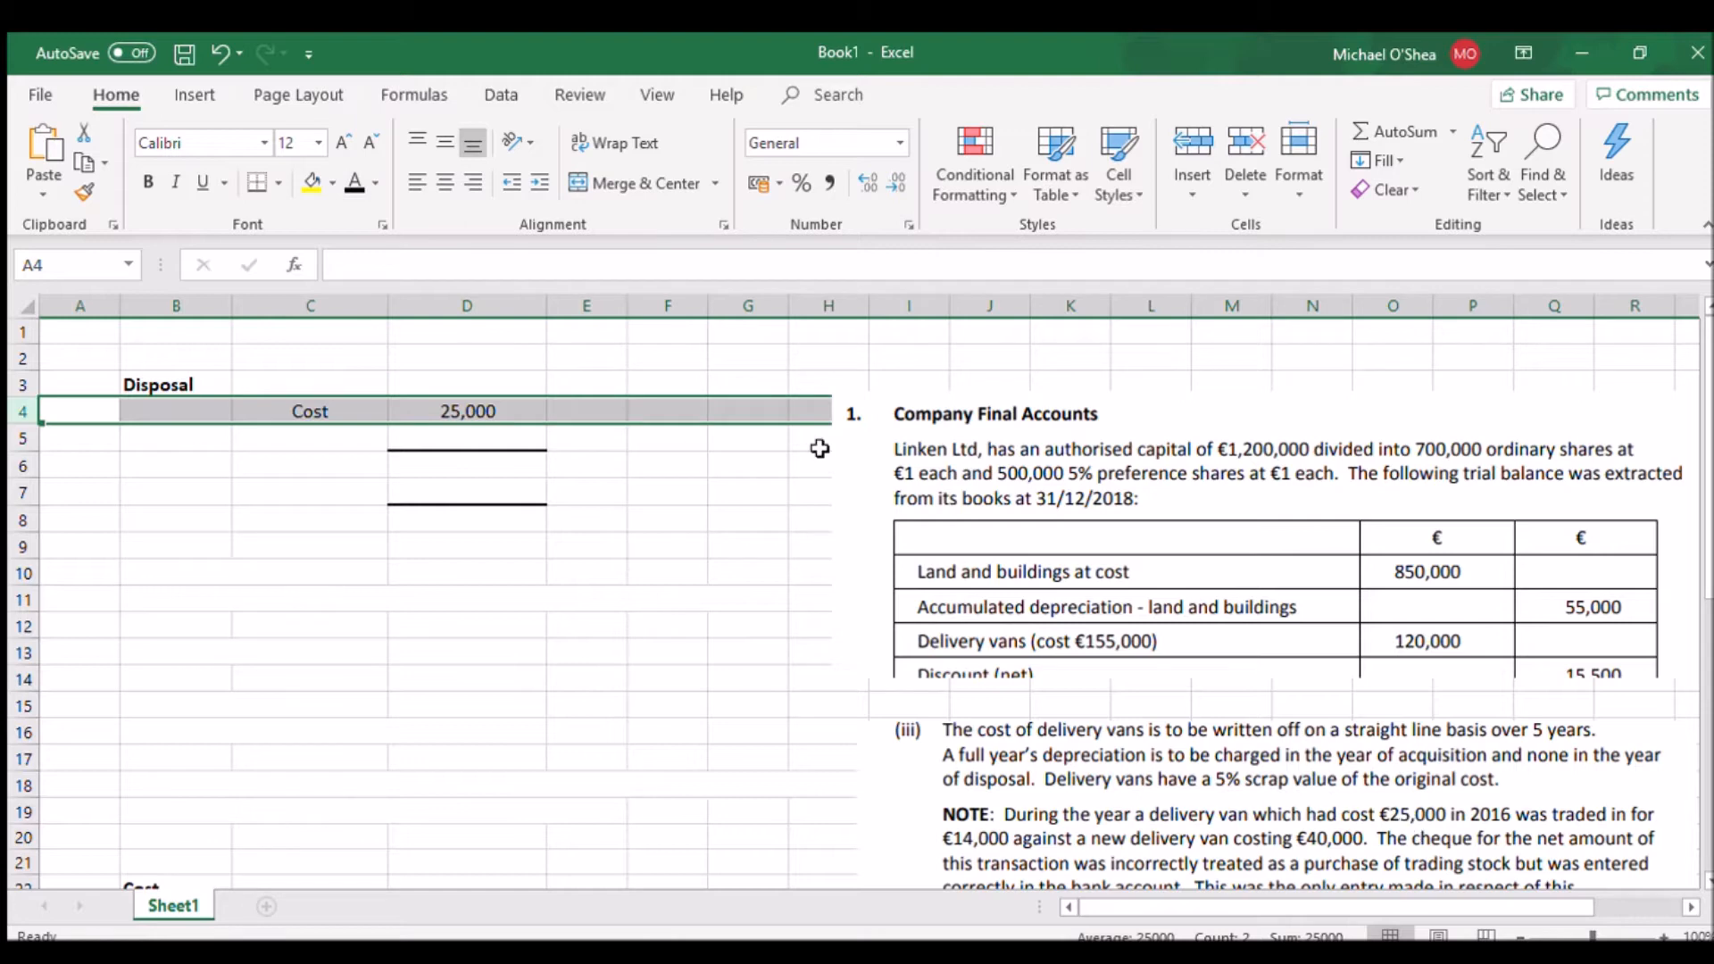
left_click(361, 431)
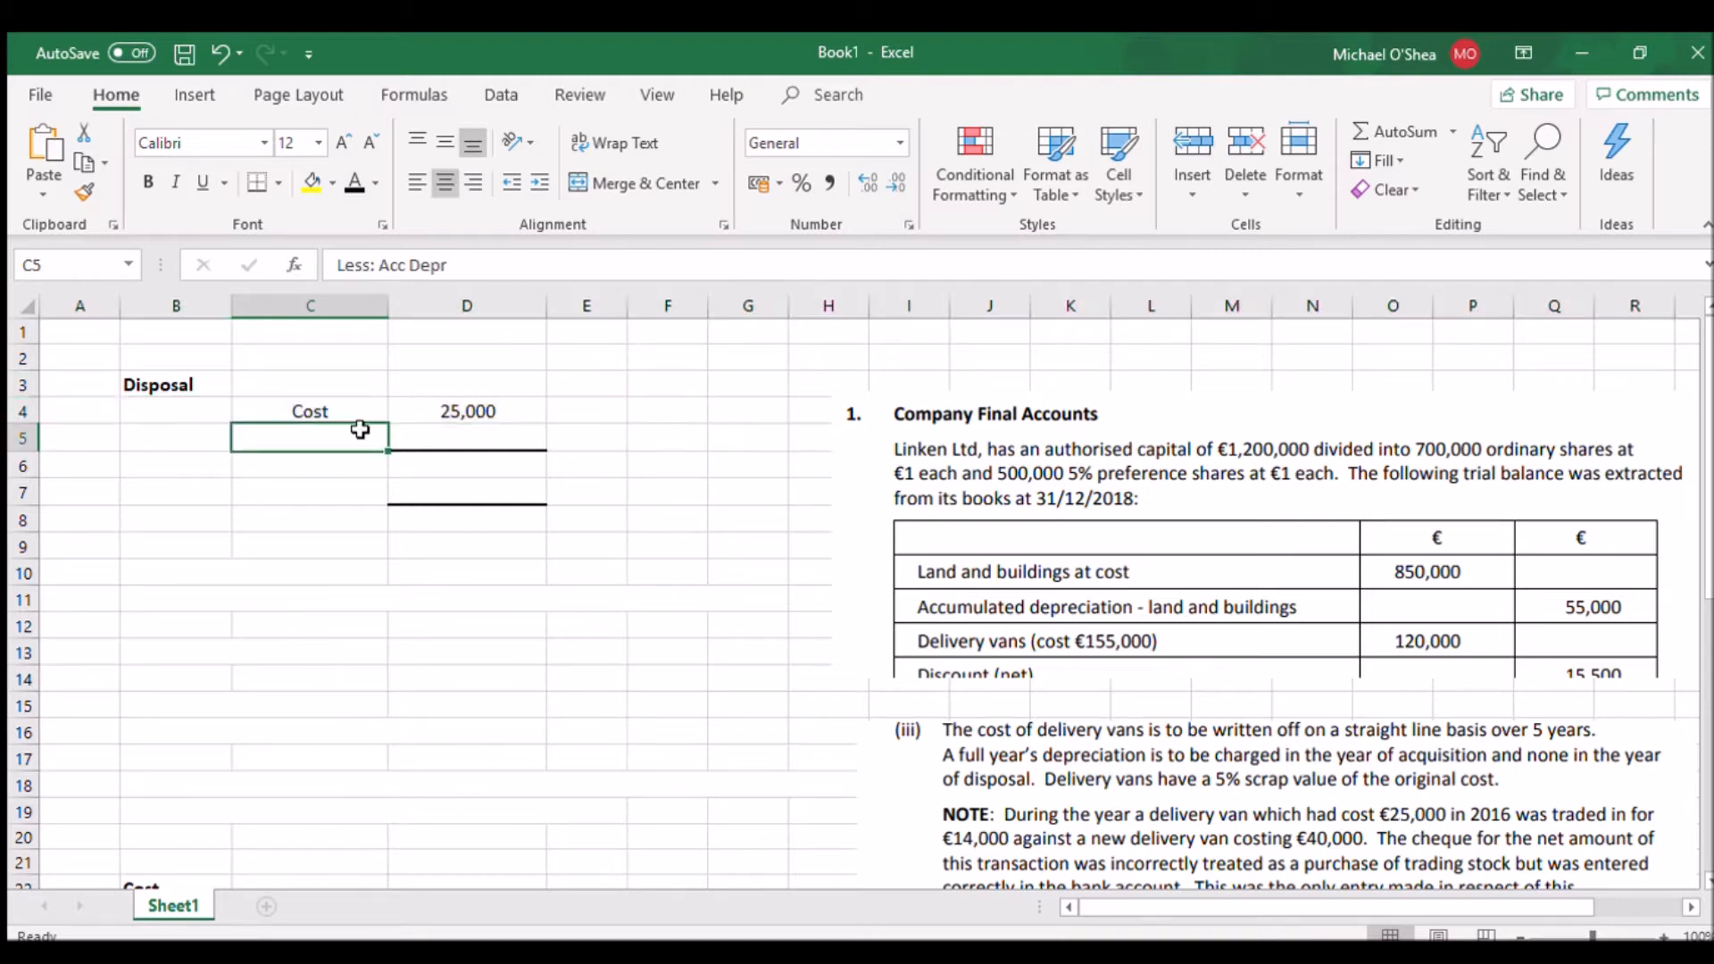
left_click(350, 174)
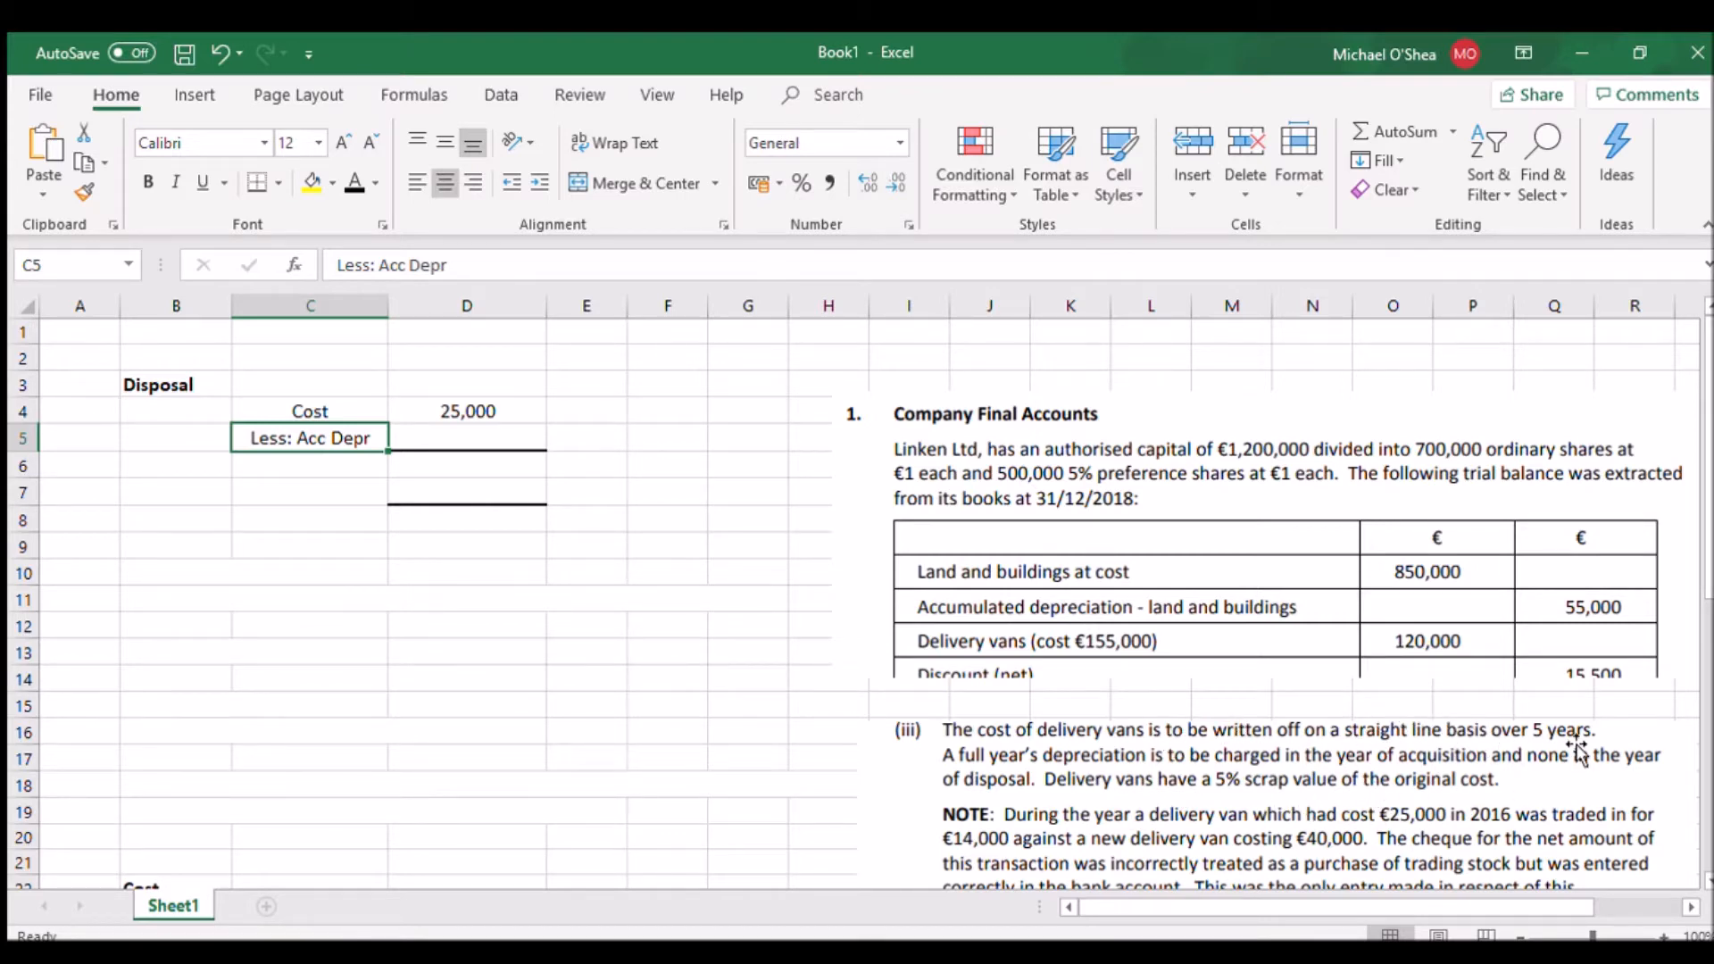
Set the font colour of rows 9 to 11 to black to reveal the notes on the depreciation percentage and scrap value
left_click(39, 581)
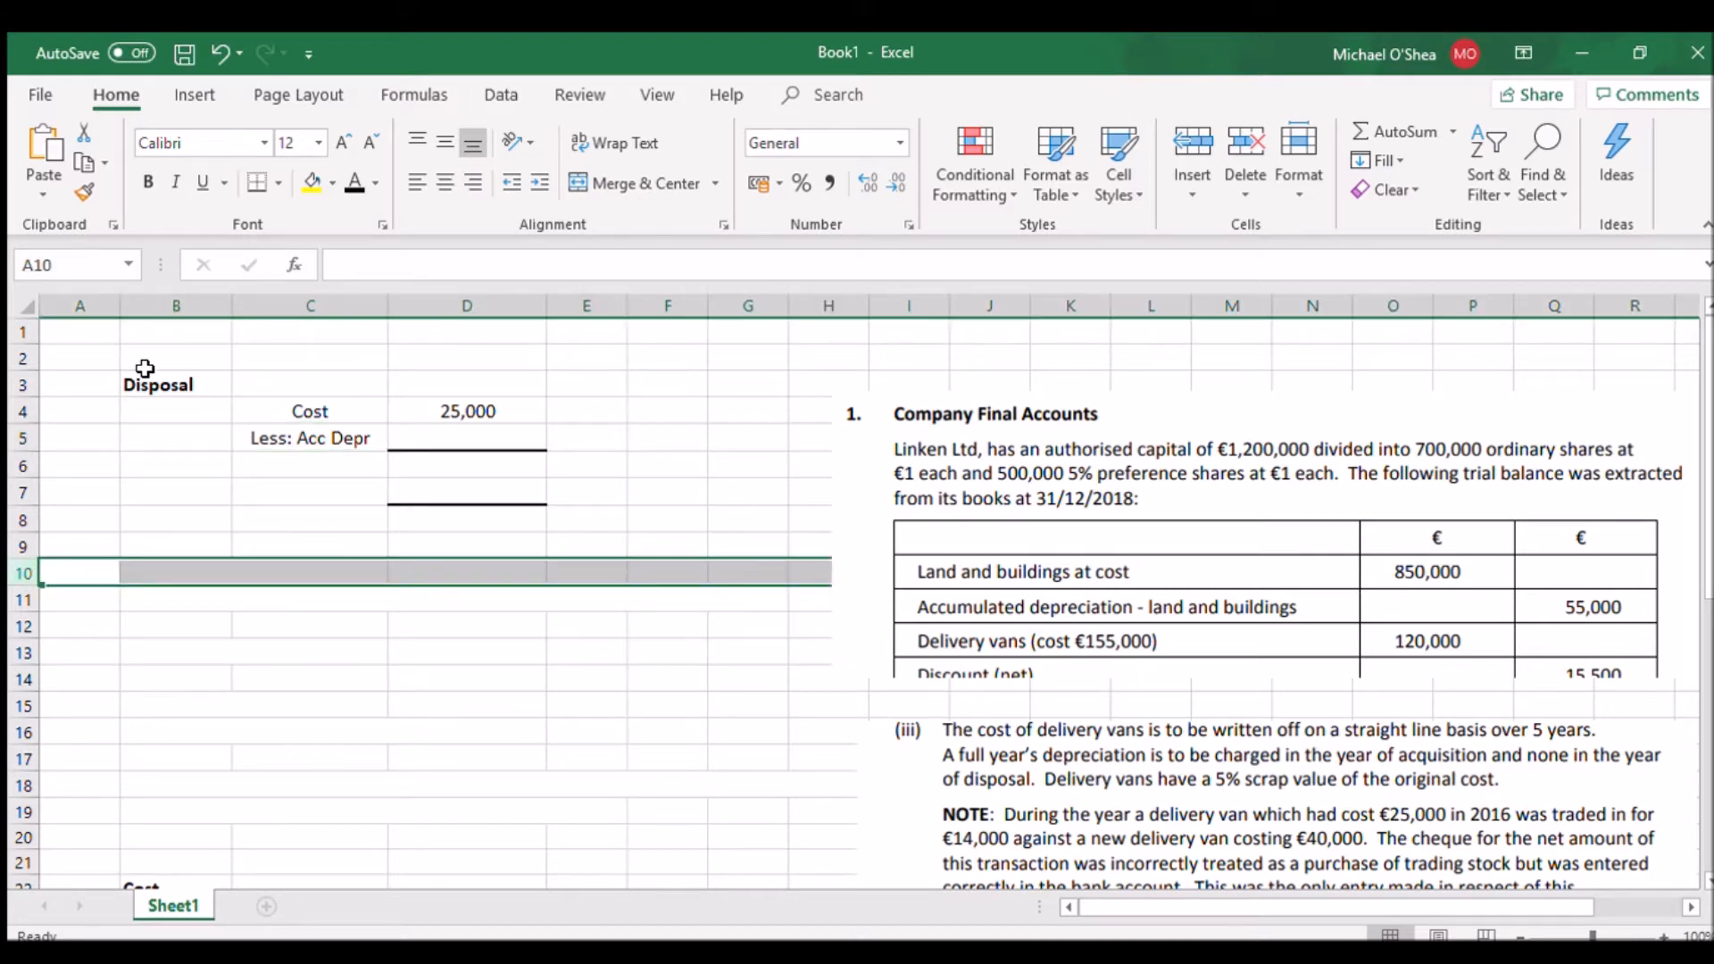
left_click(23, 546)
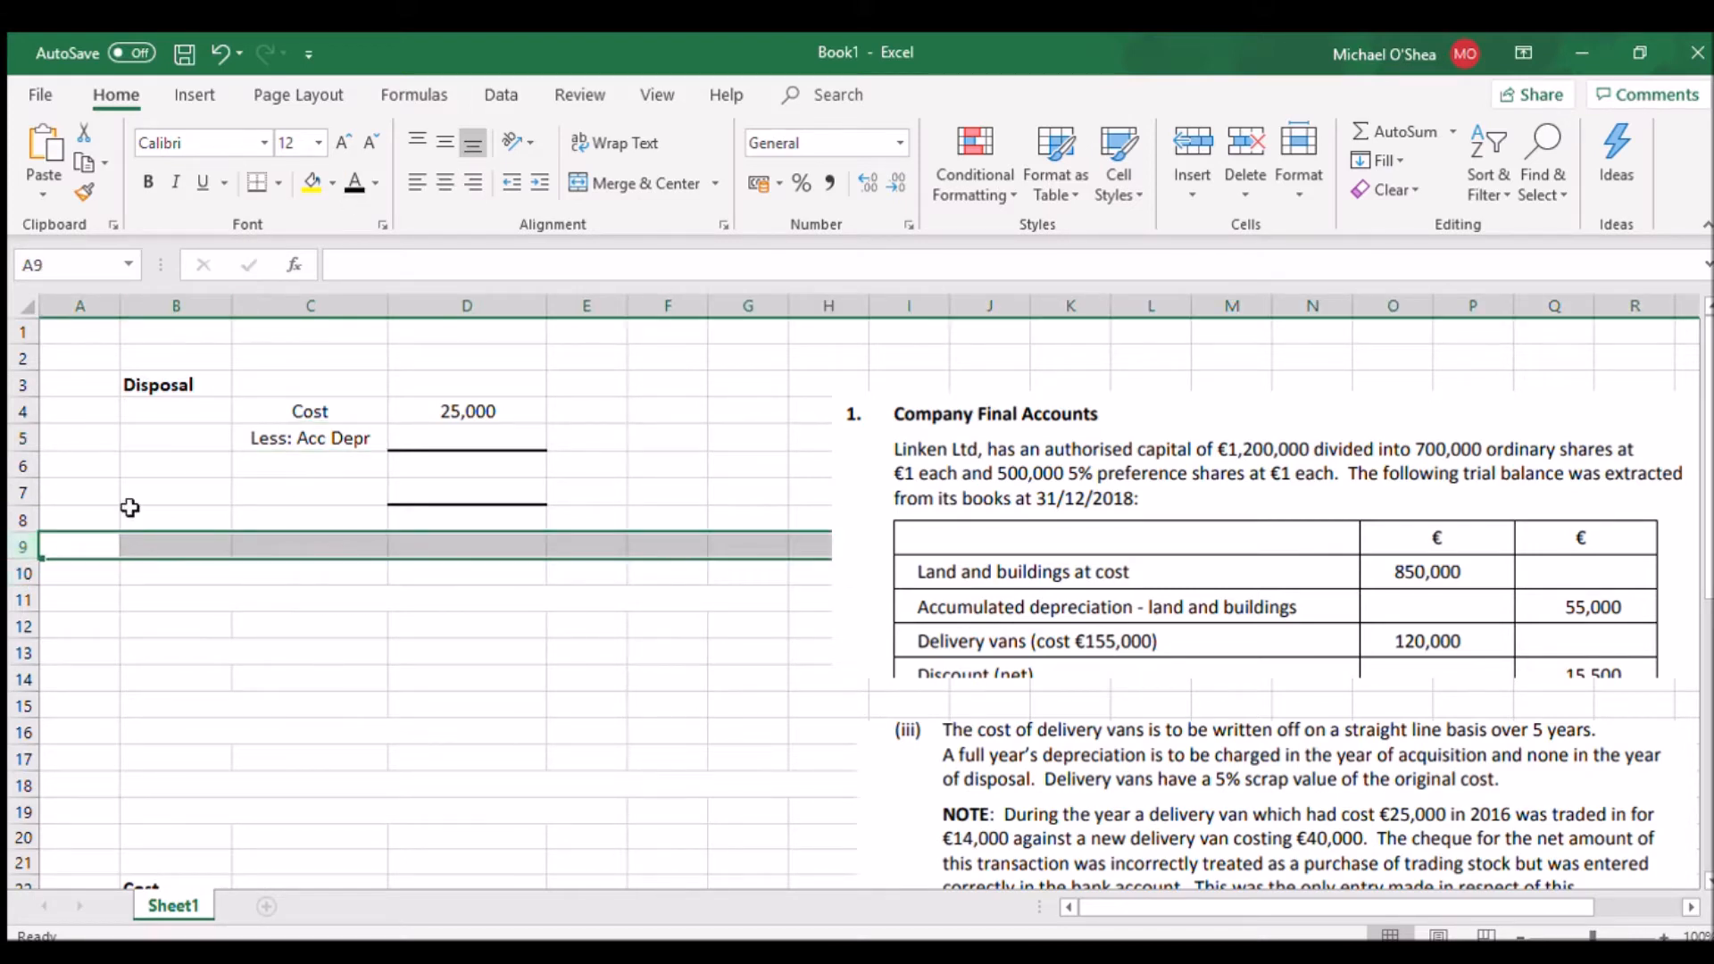
left_click(22, 574, "shift")
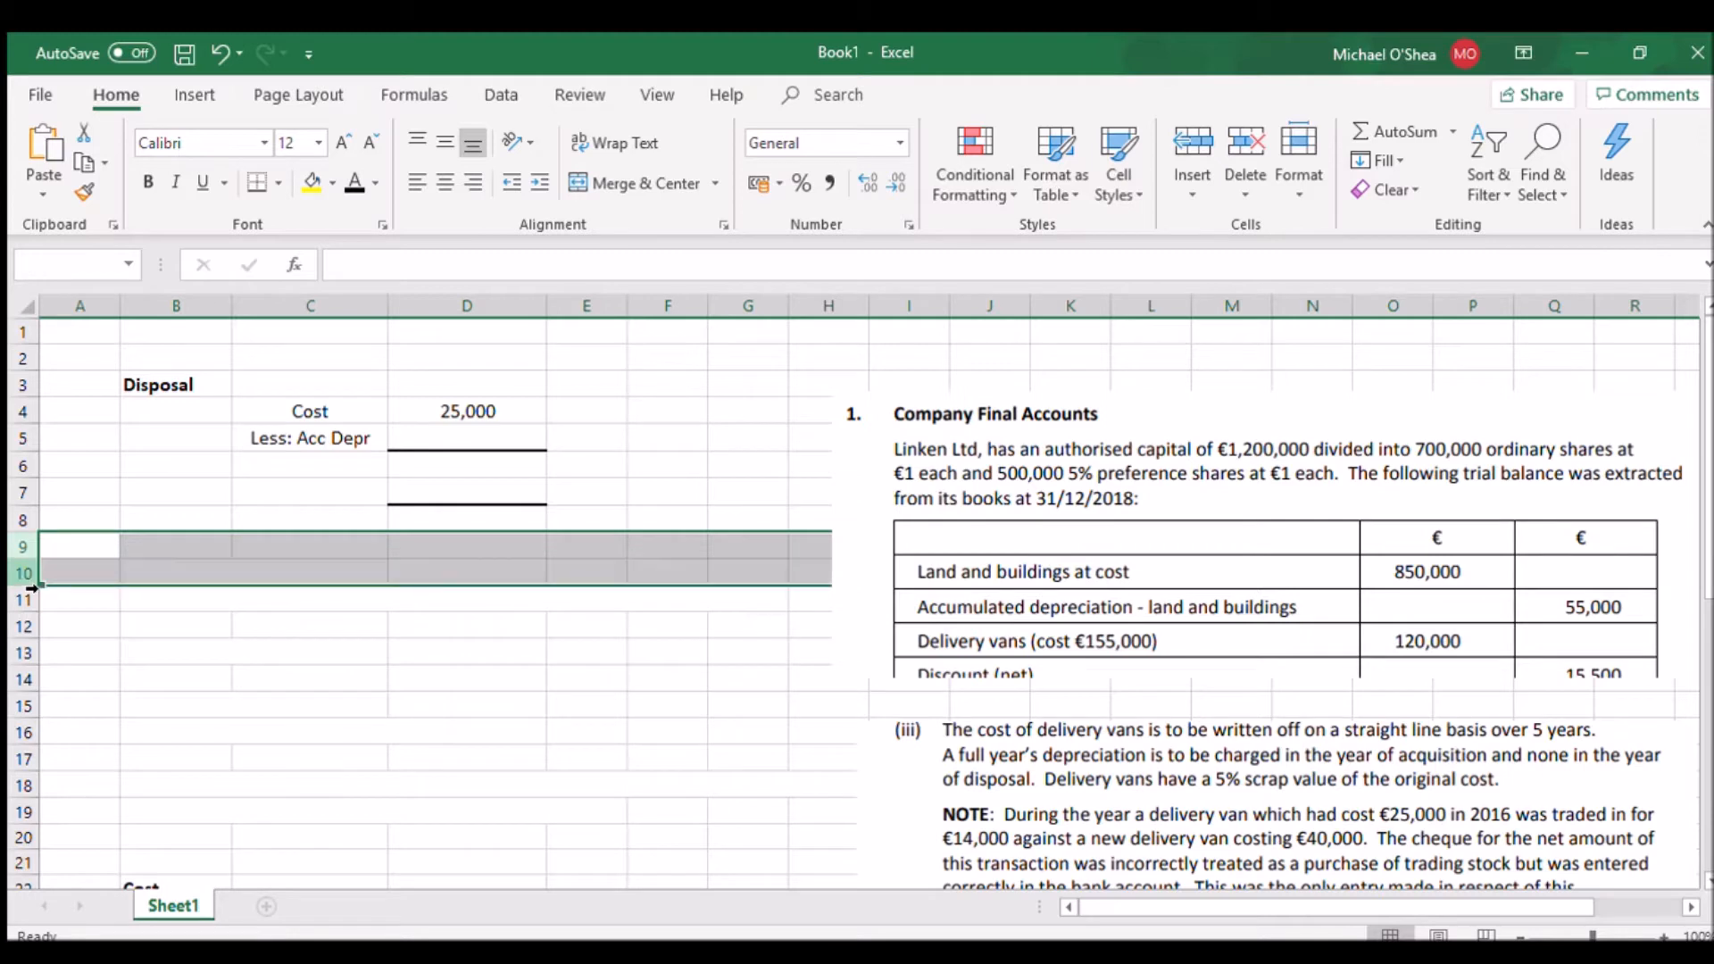
left_click(365, 182)
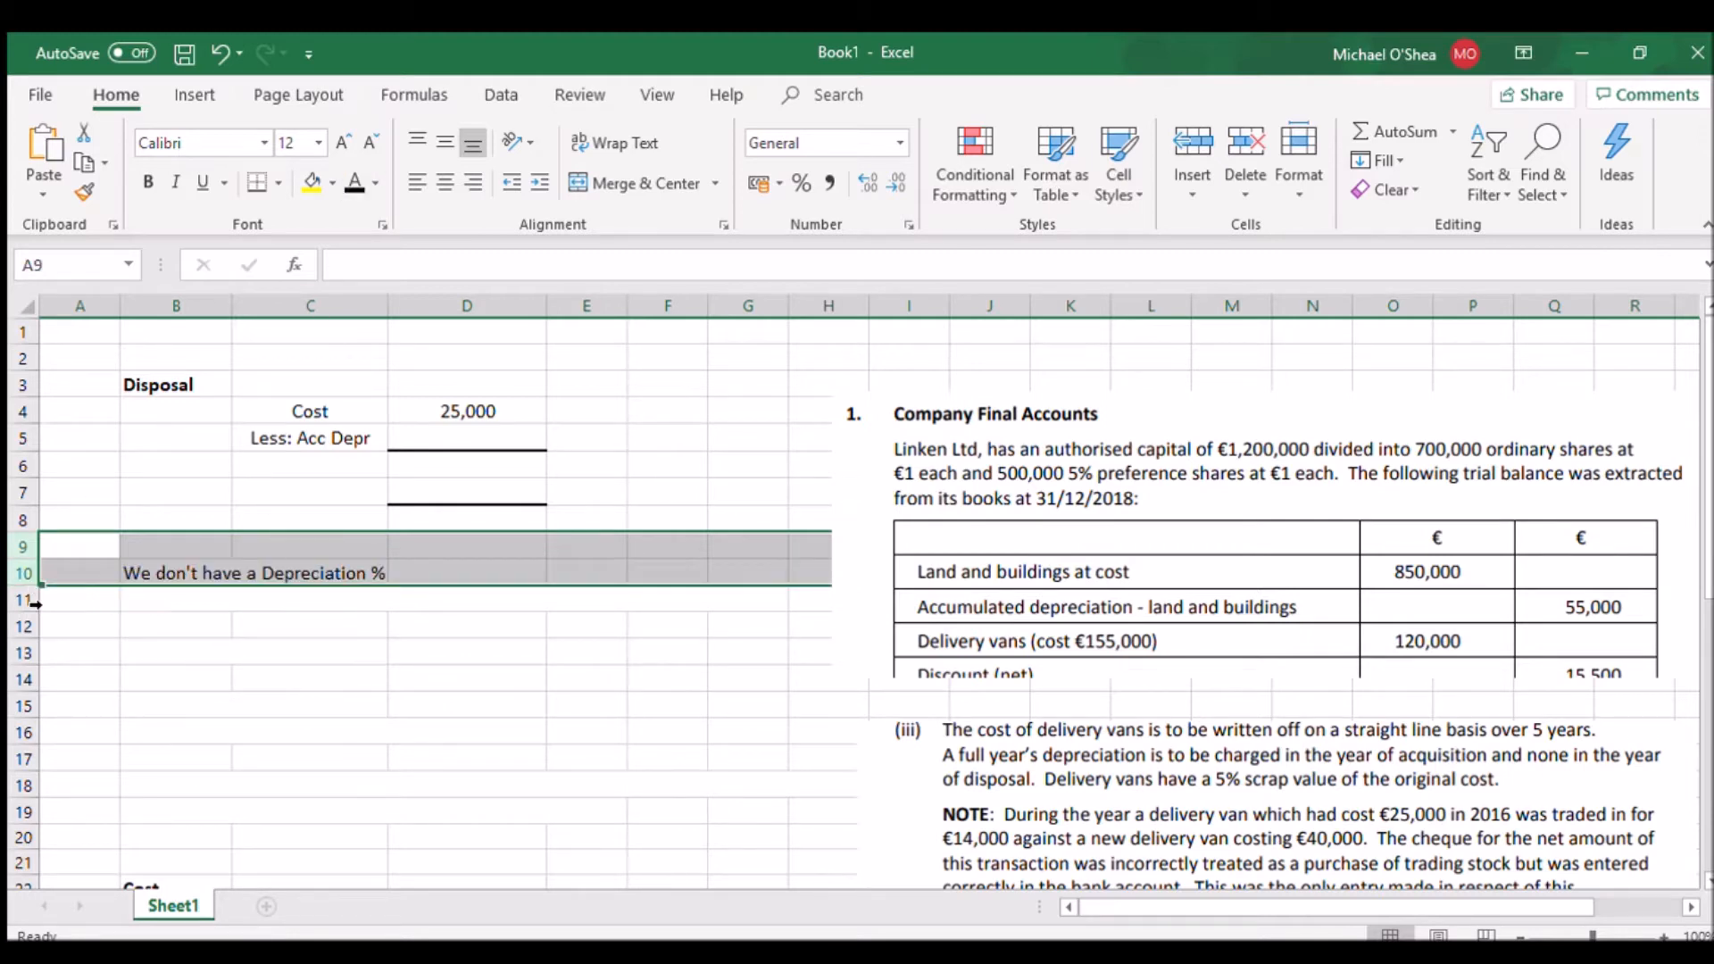
left_click(27, 600)
left_click(354, 181)
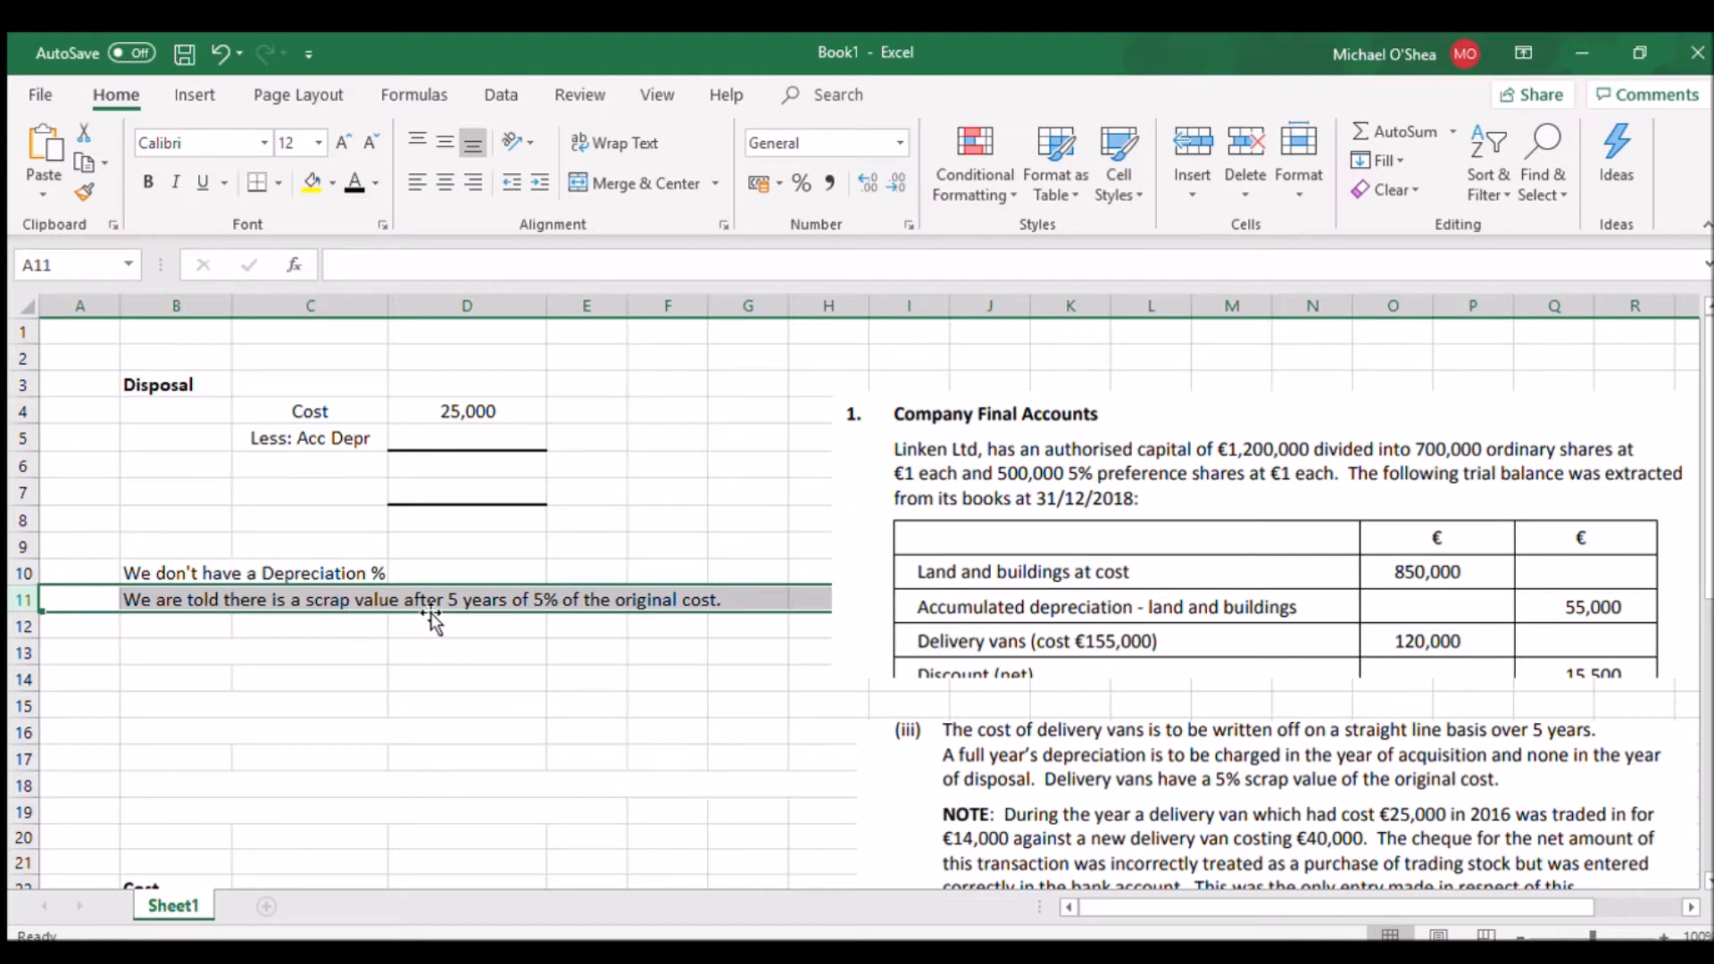
Reveal the 95% cost calculation and the yearly depreciation working in rows 12 to 16 with black font colour
left_click_drag(24, 626, 24, 653)
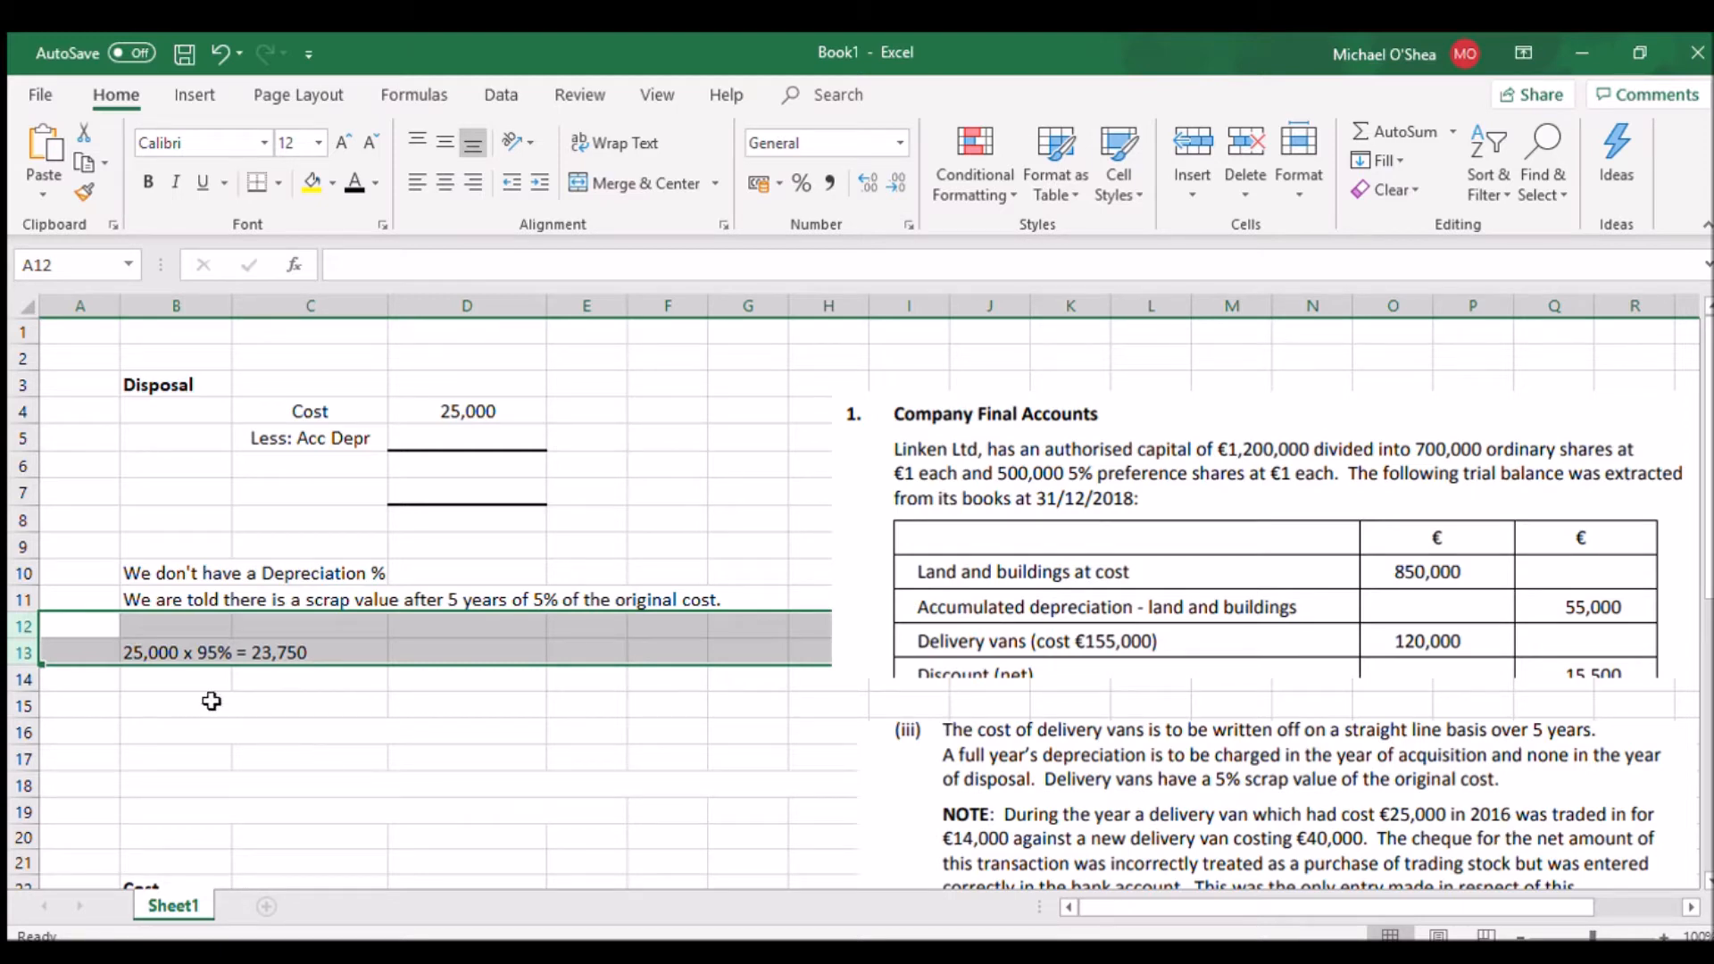
left_click_drag(27, 685, 27, 707)
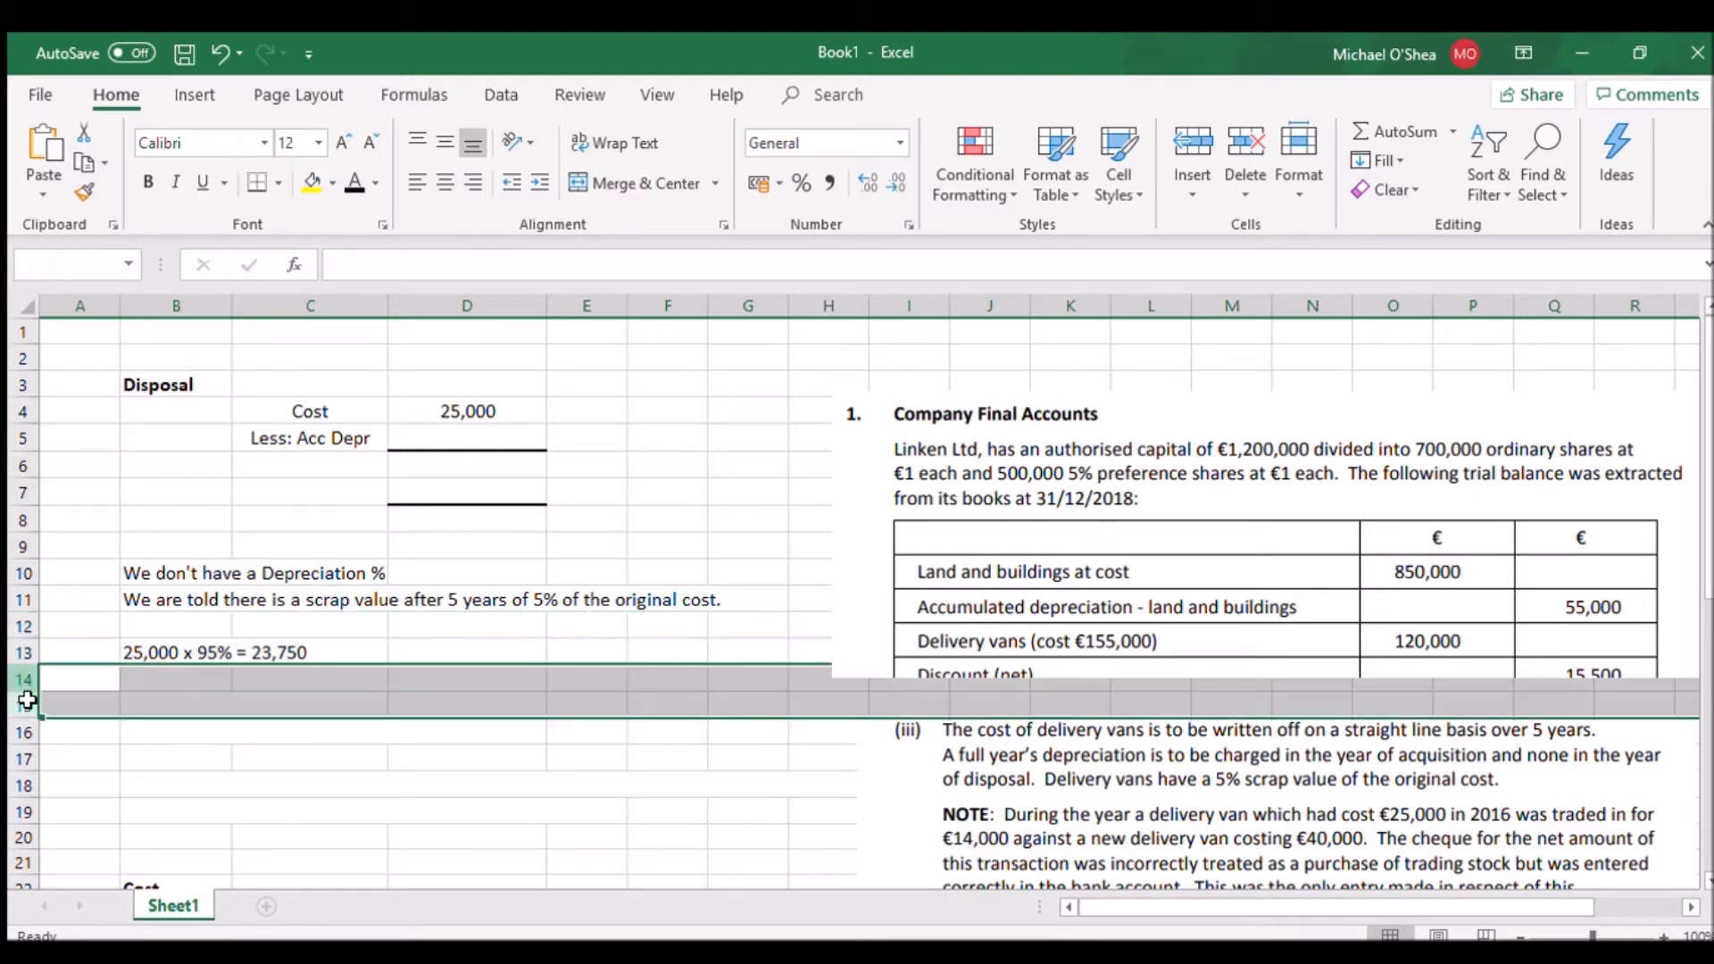
left_click(355, 186)
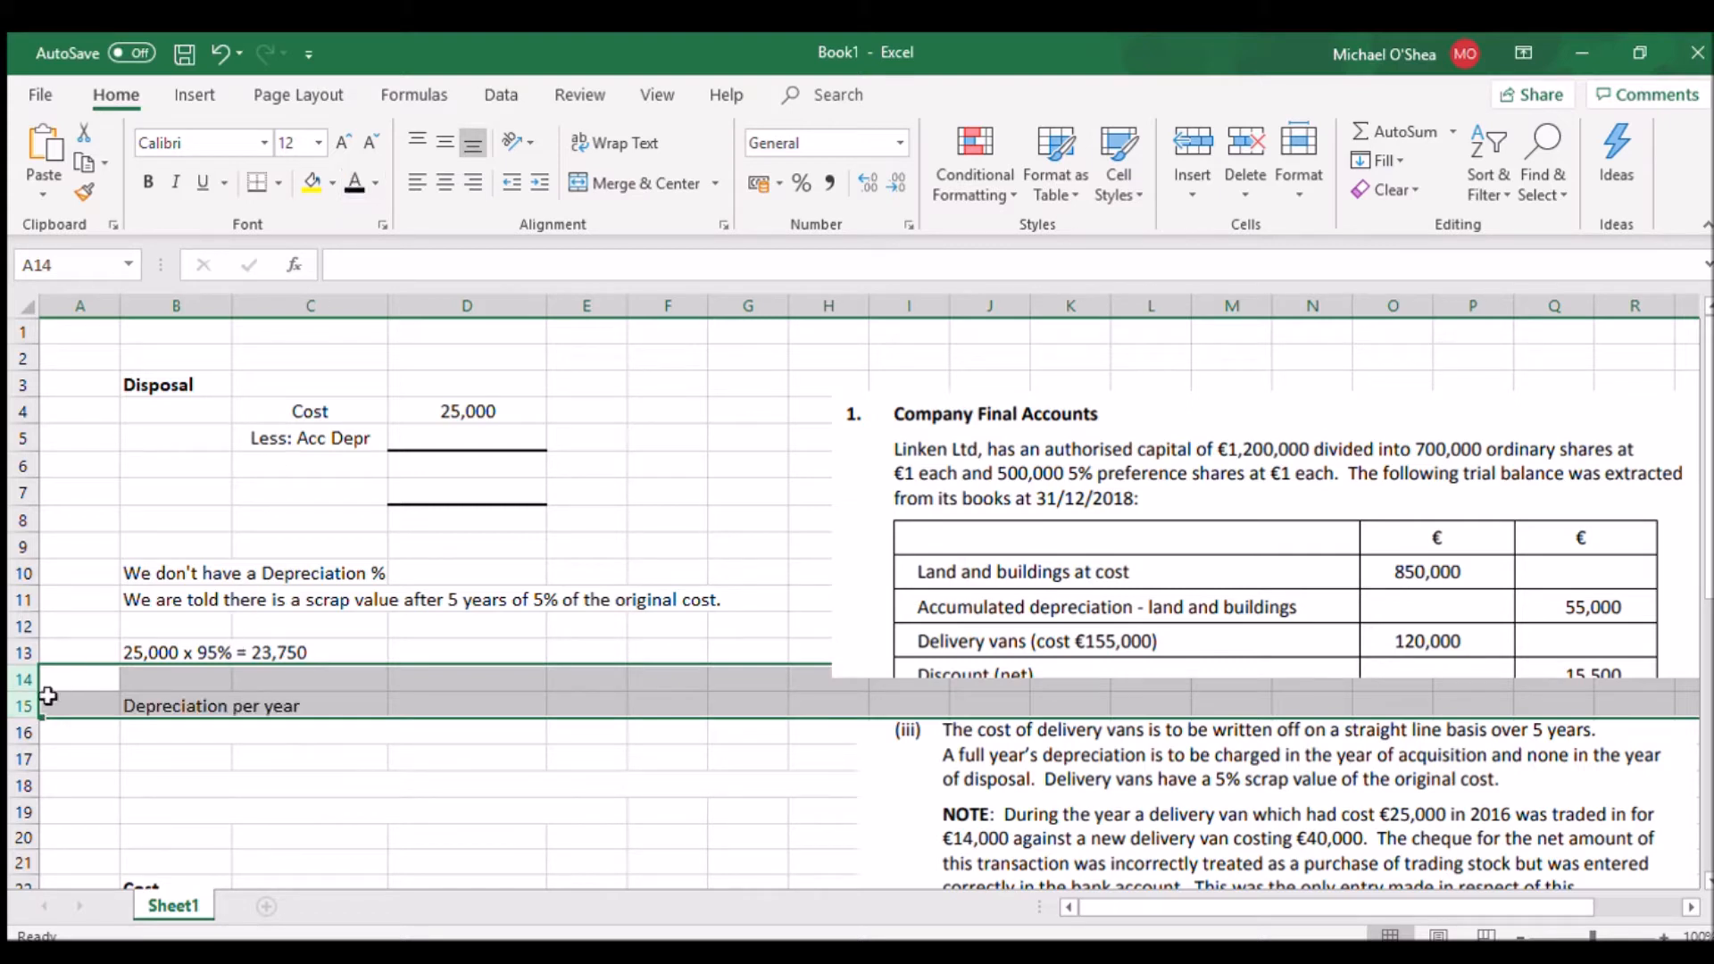
left_click(24, 732)
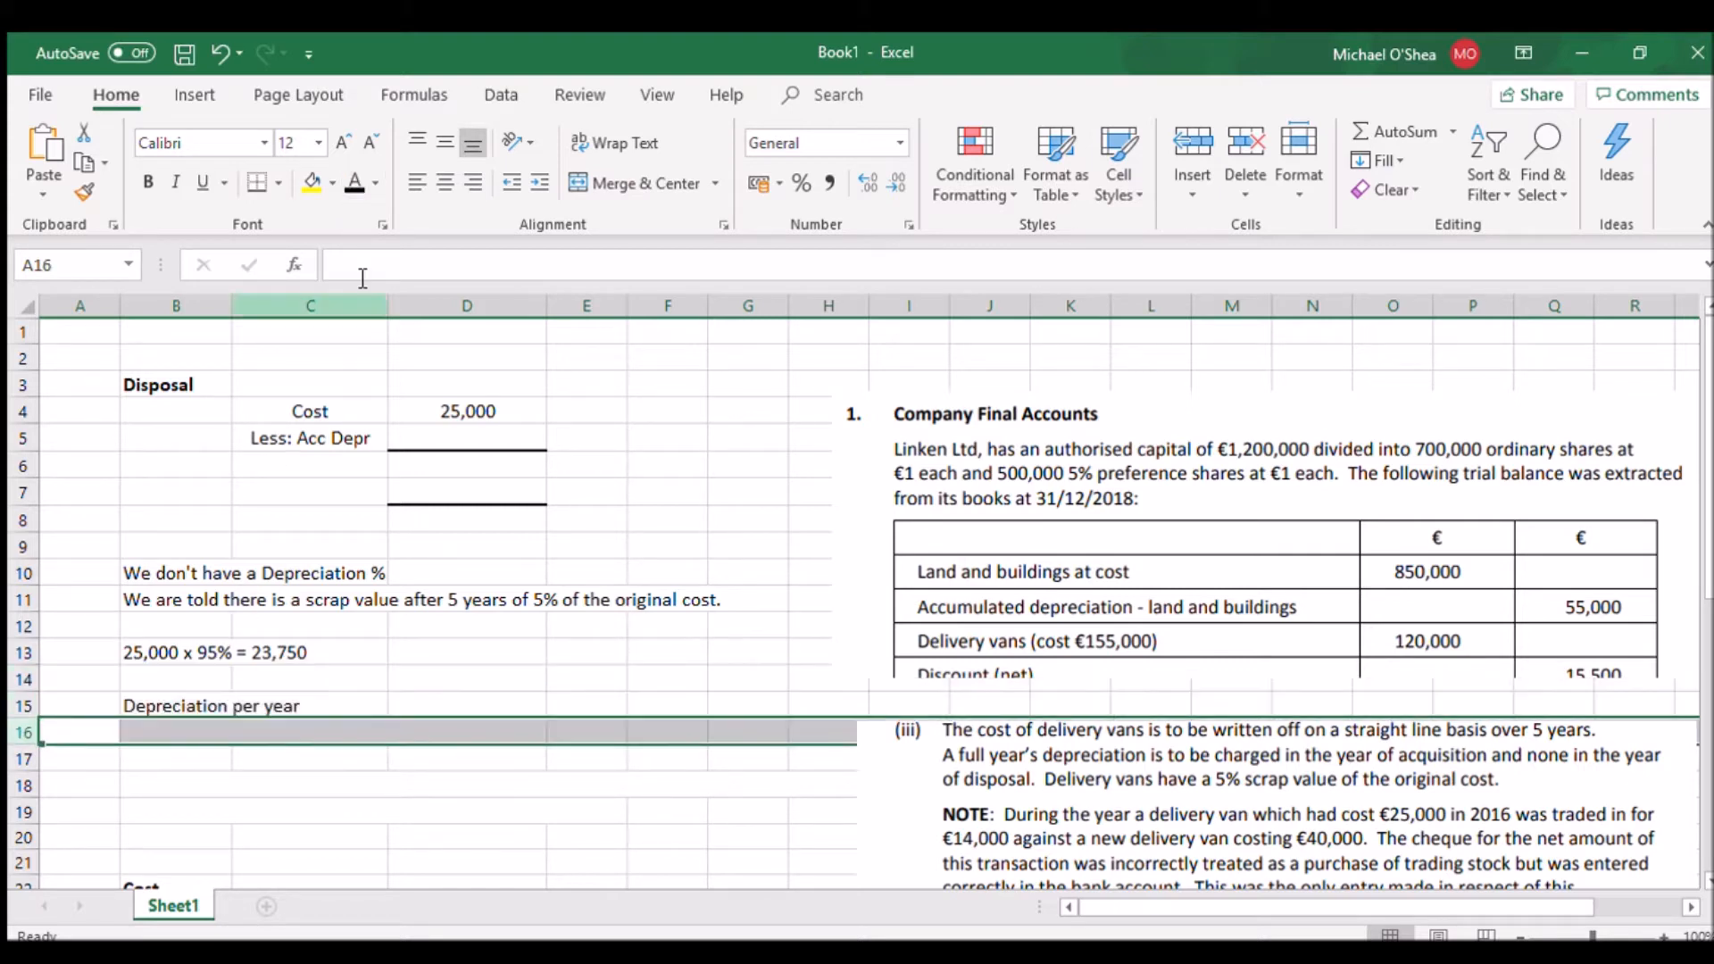
left_click(354, 186)
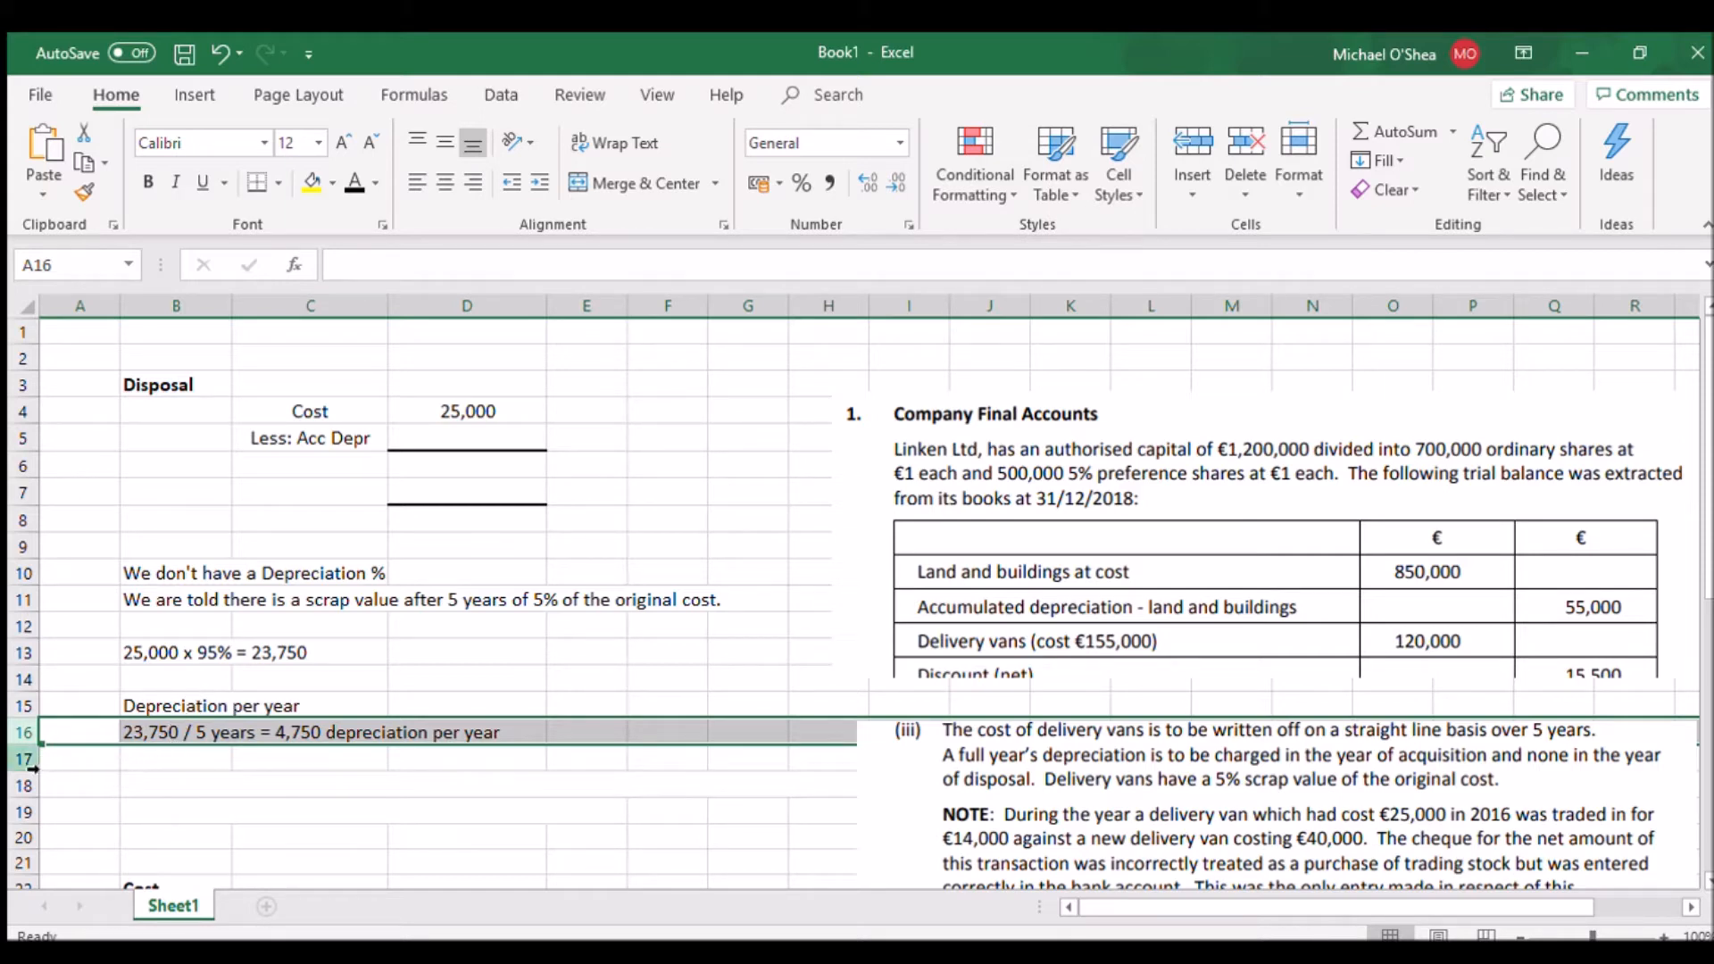
Set the font colour of rows 17 to 19 to black to reveal the disposed vehicle's 2016 and 2017 depreciation working
left_click_drag(27, 759, 27, 811)
left_click(352, 183)
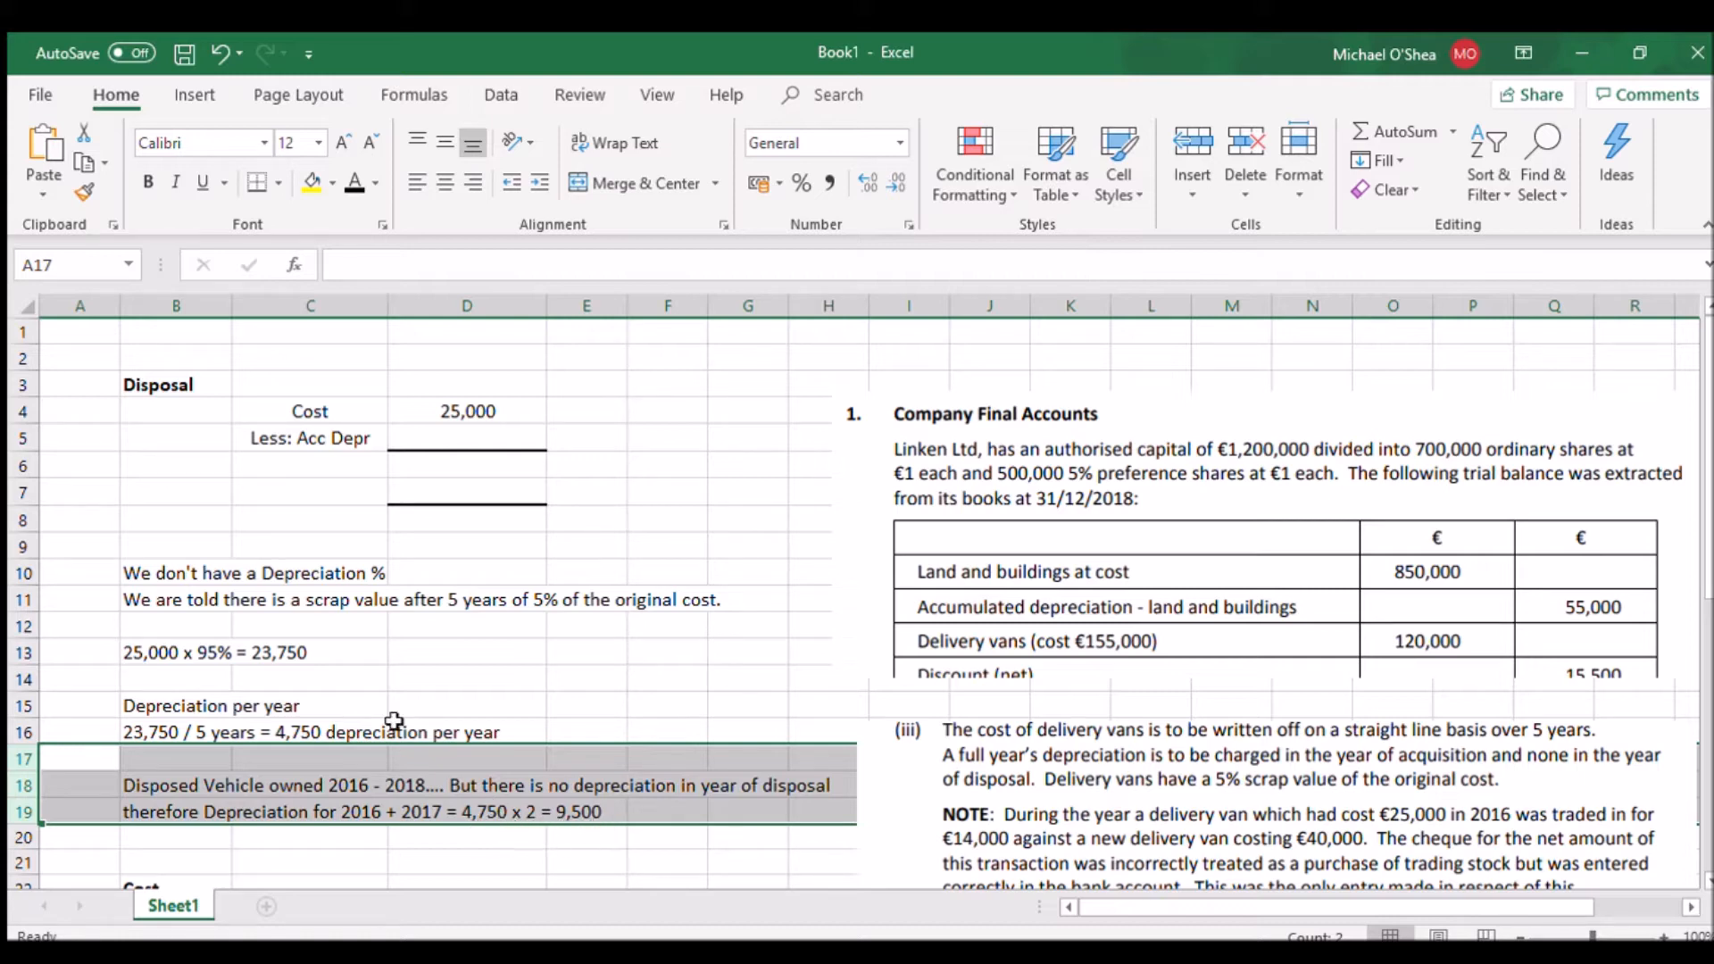
left_click(457, 778)
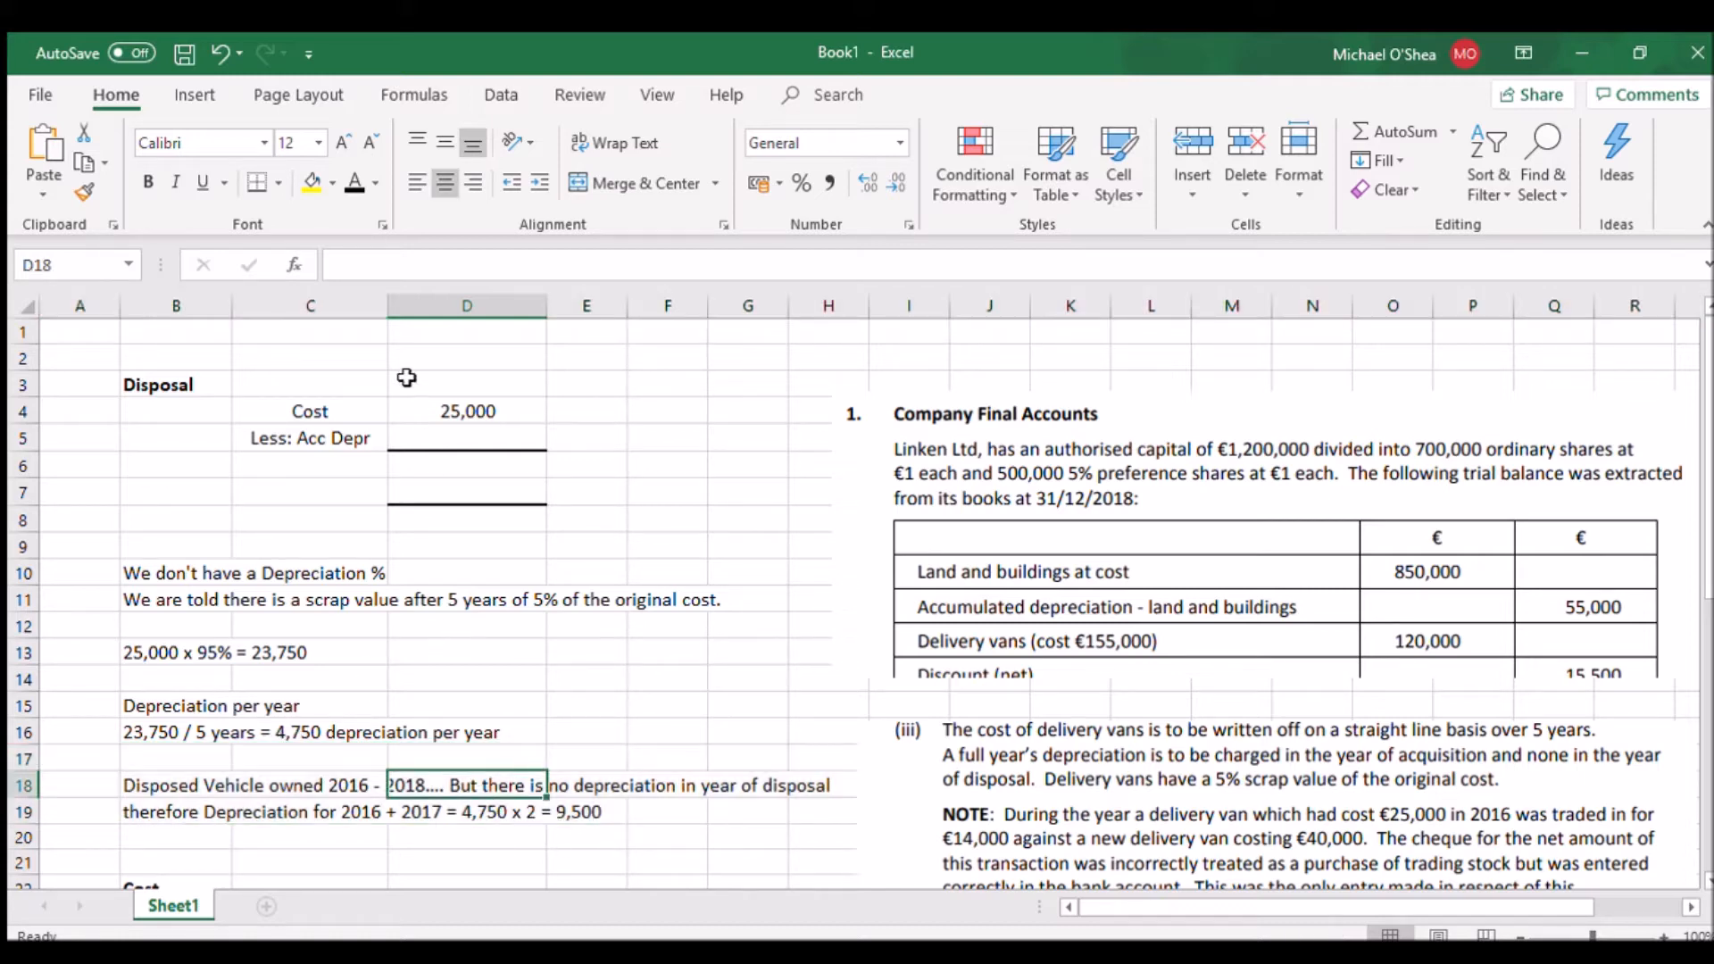
Reveal the accumulated depreciation amount in D5 and the N.B.V. line in row 6 with black font colour
left_click(422, 441)
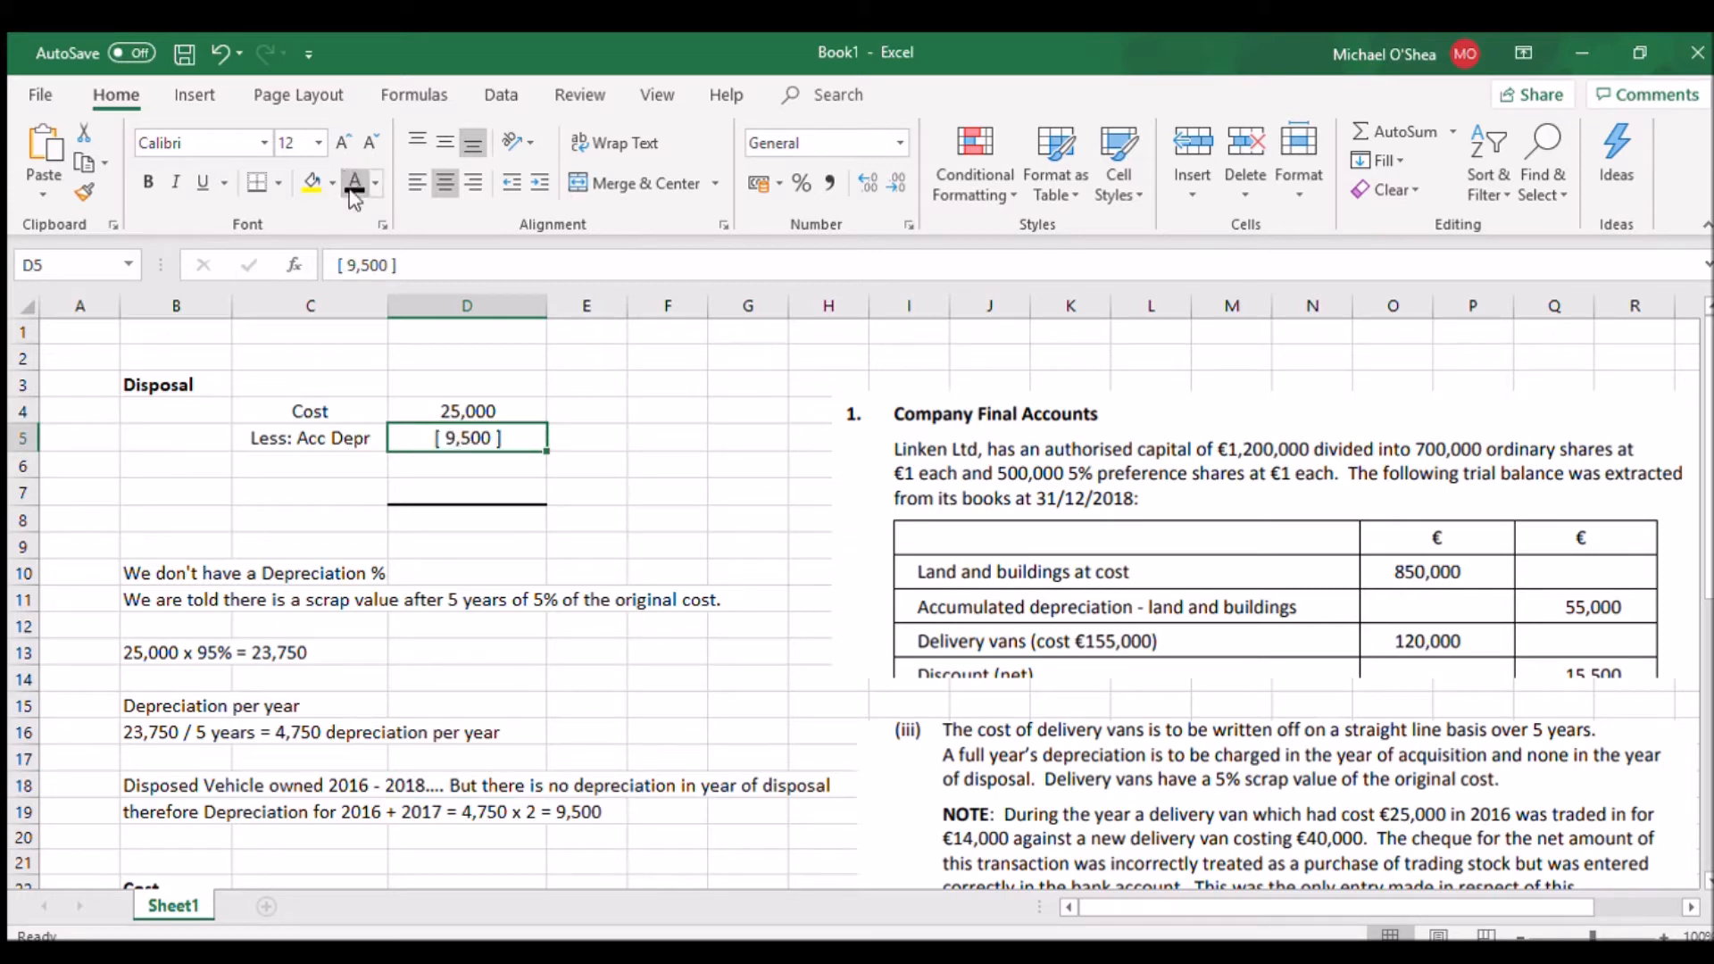
left_click(16, 457)
left_click(354, 183)
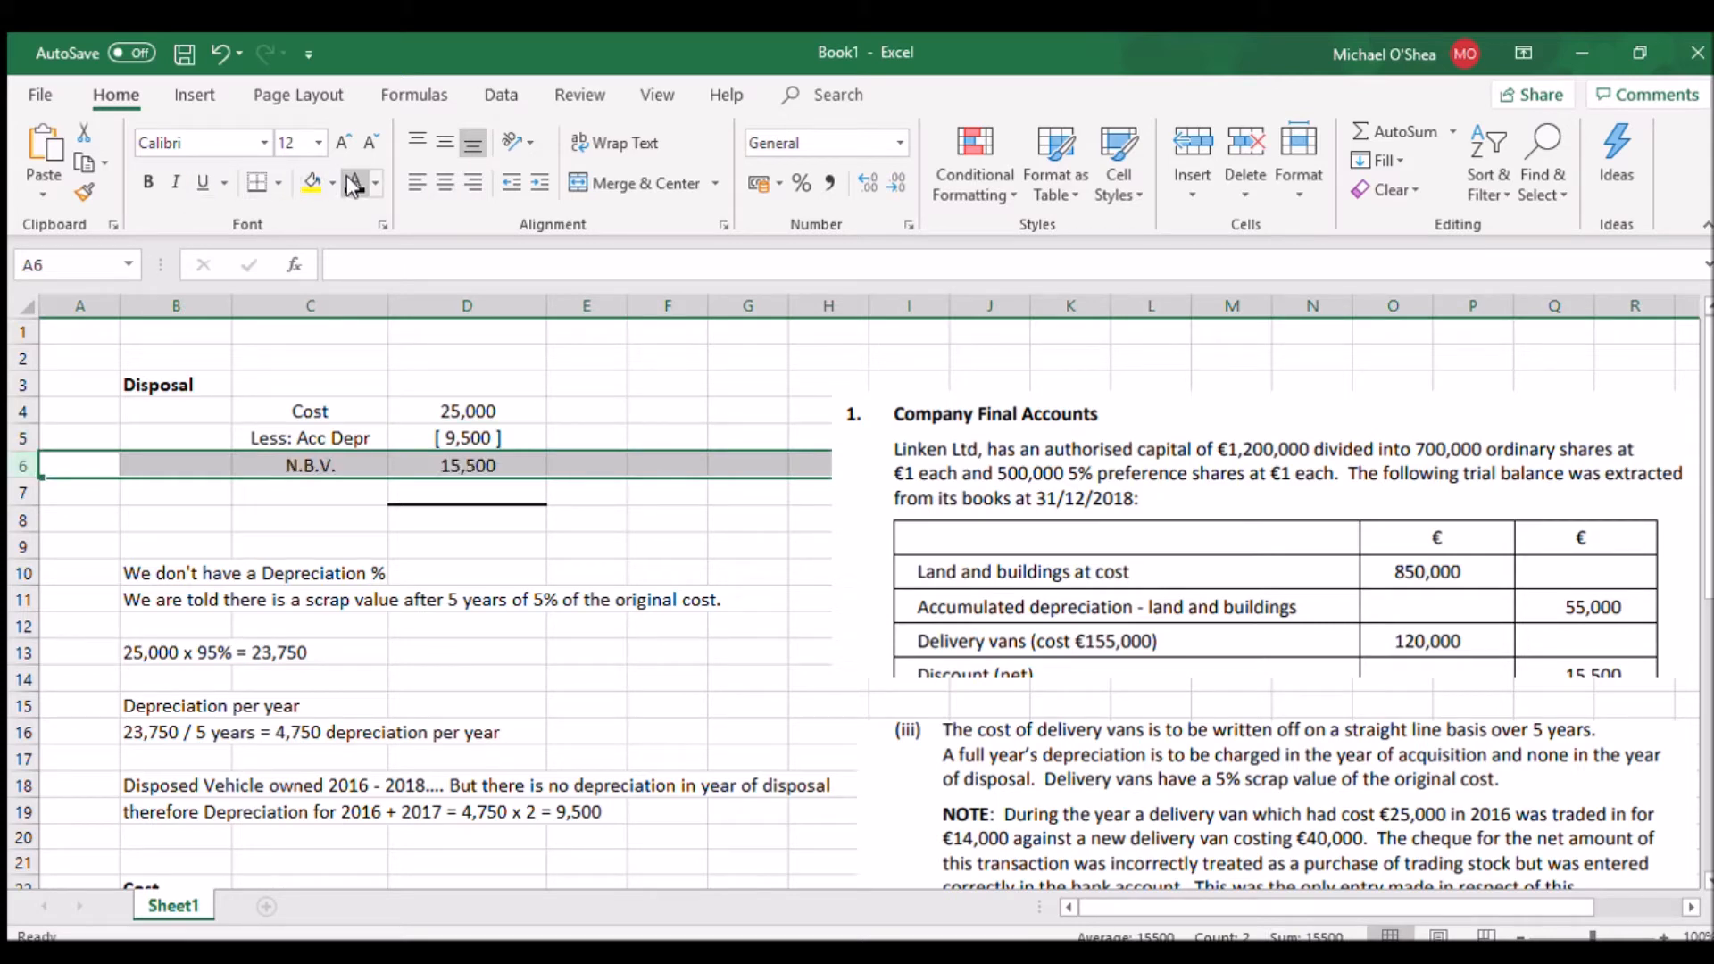
Set rows 7 and 8 to black font colour to reveal the Proceeds and Loss on Disposal lines
left_click(20, 493)
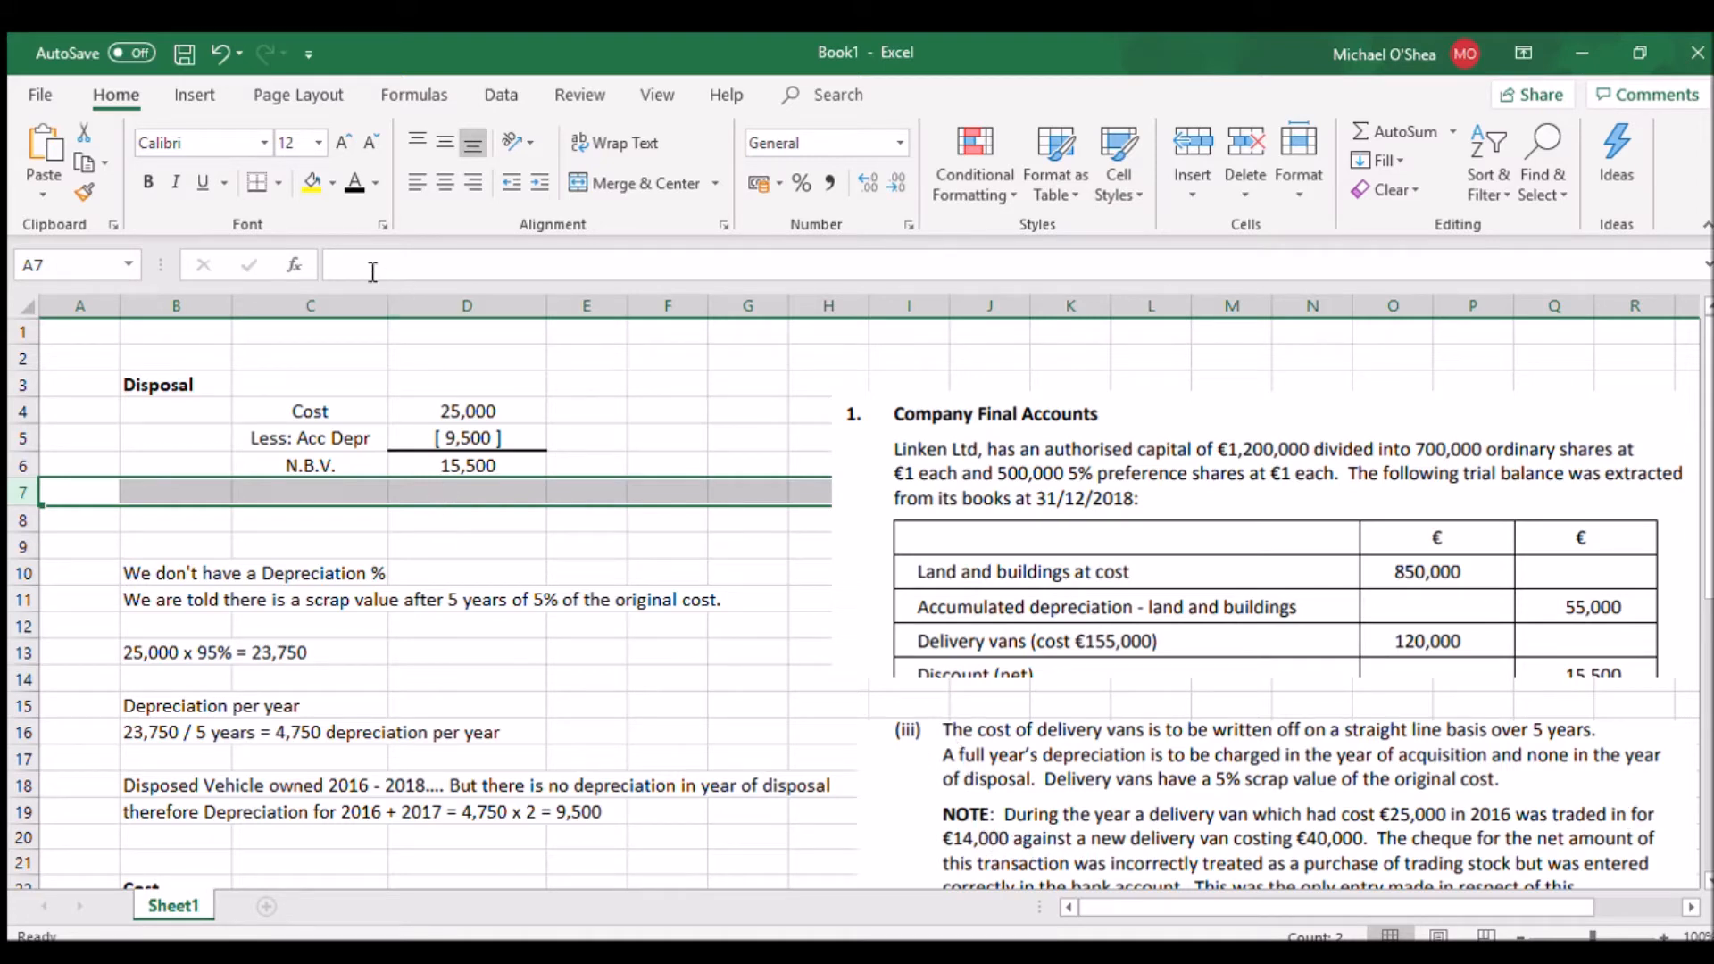
left_click(354, 183)
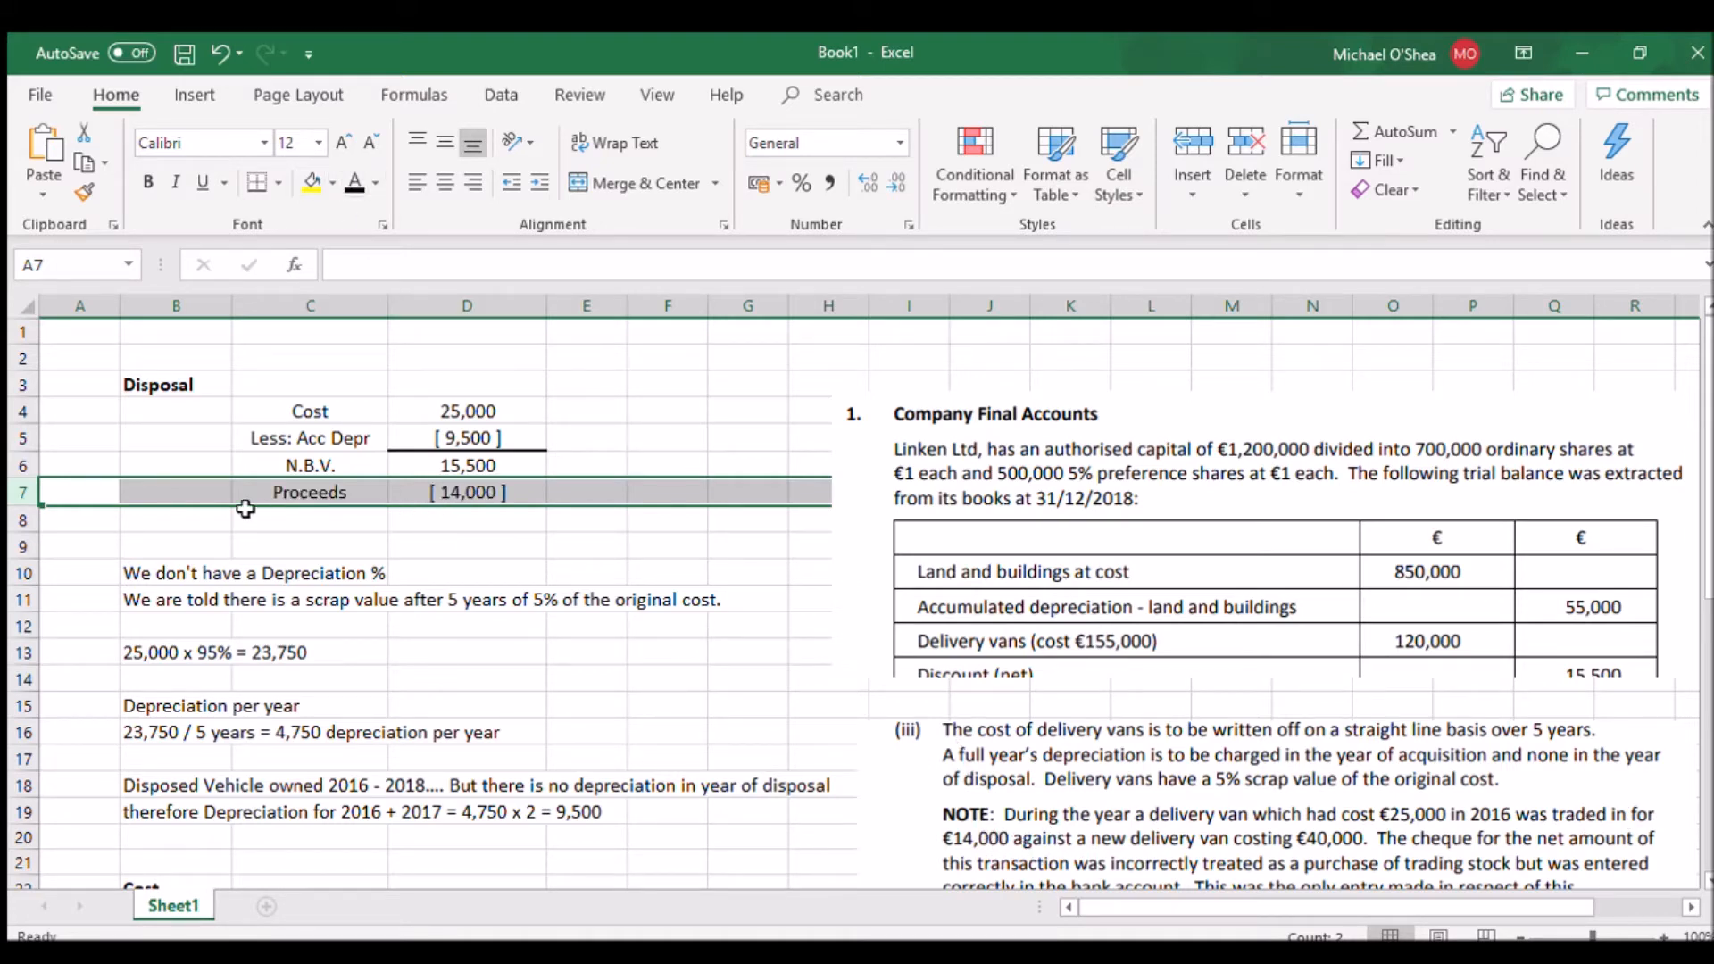
left_click(26, 523)
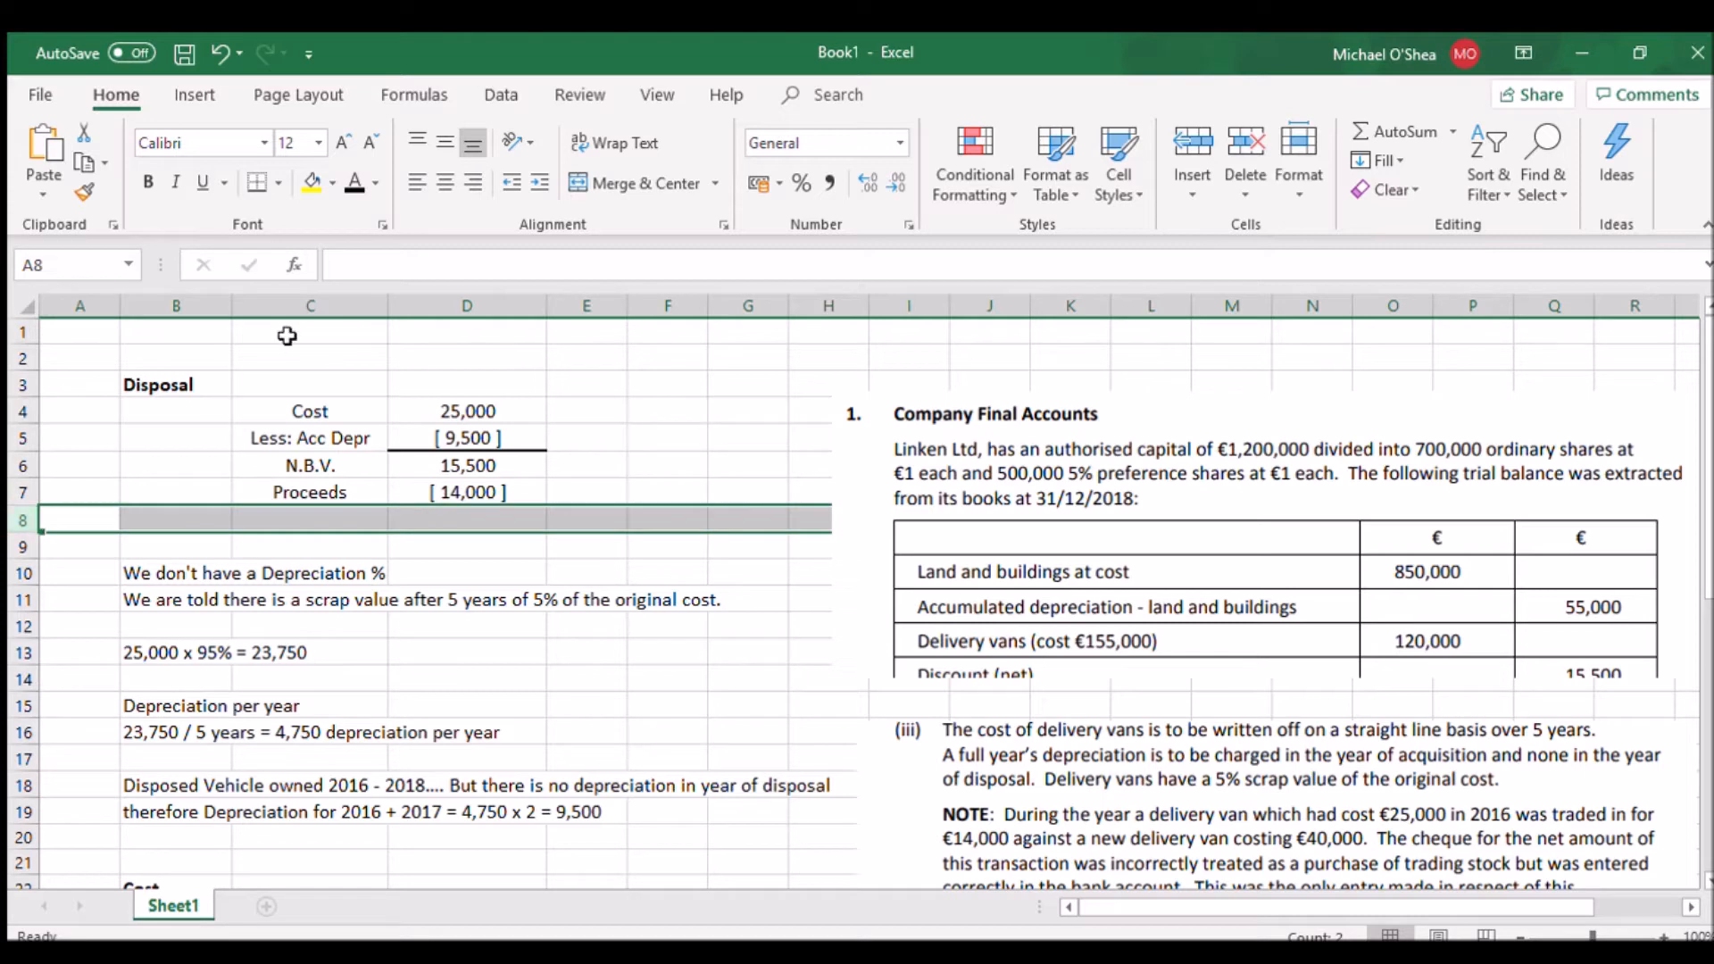
left_click(347, 175)
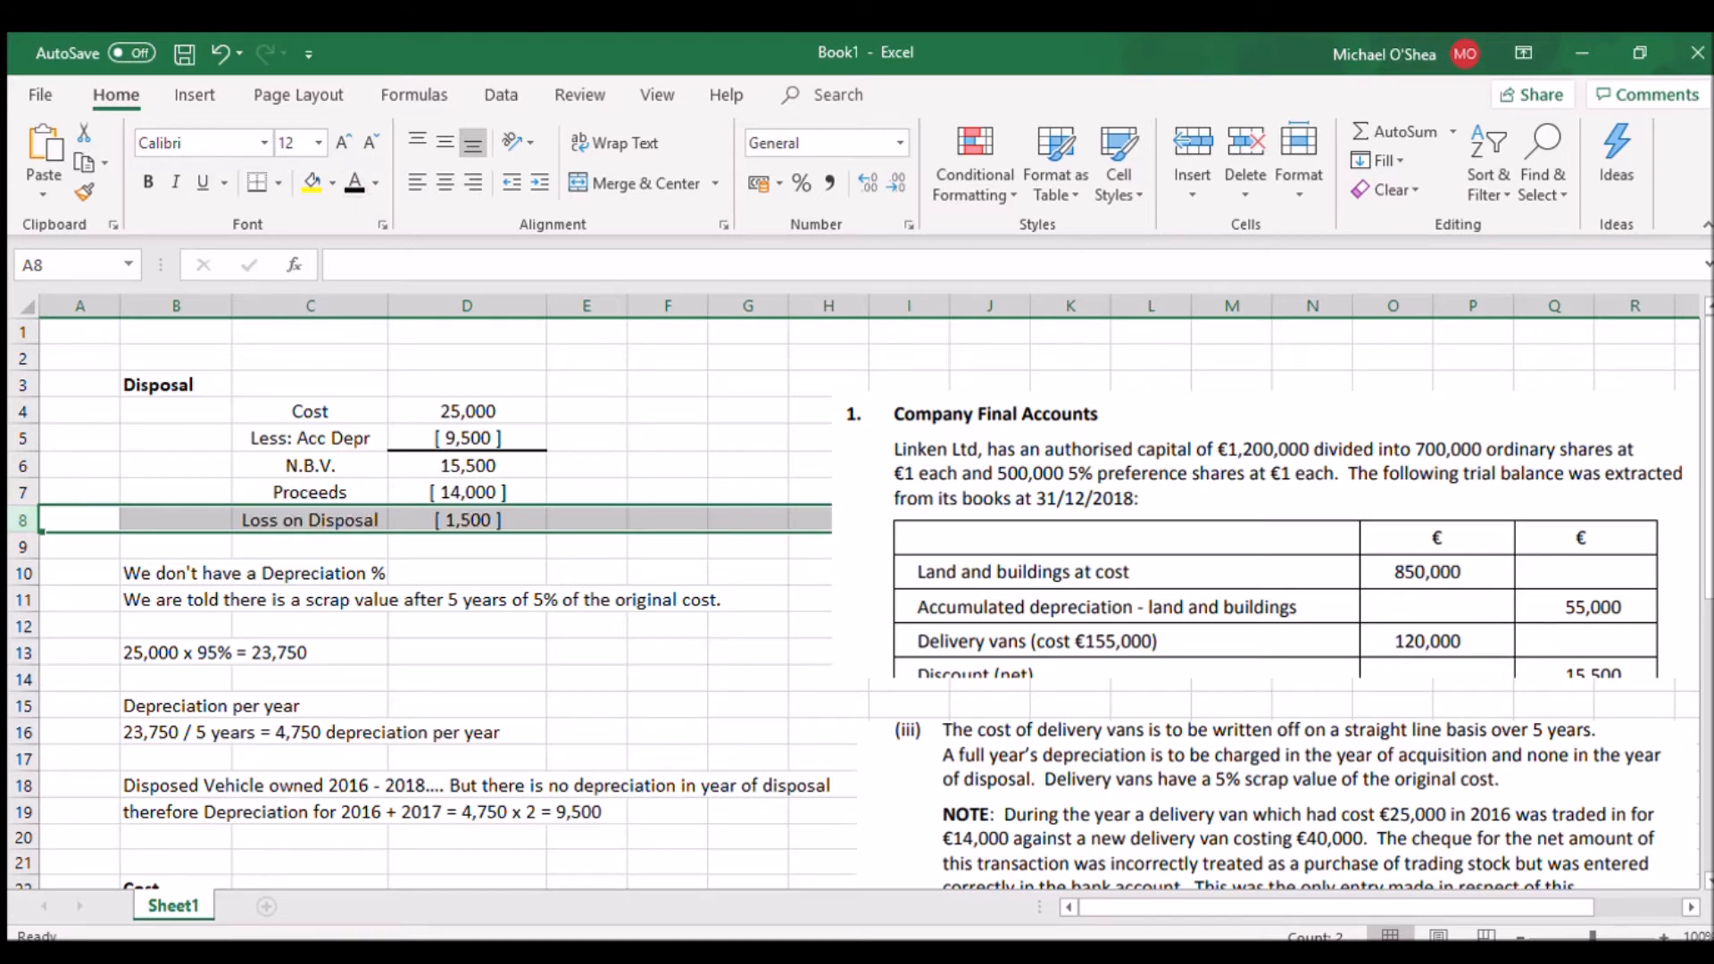
Set rows 23 to 26 of the Cost section to black font colour, revealing the opening balance, disposal, van purchase and B/S Cost lines
scroll(857, 602, "down", 3)
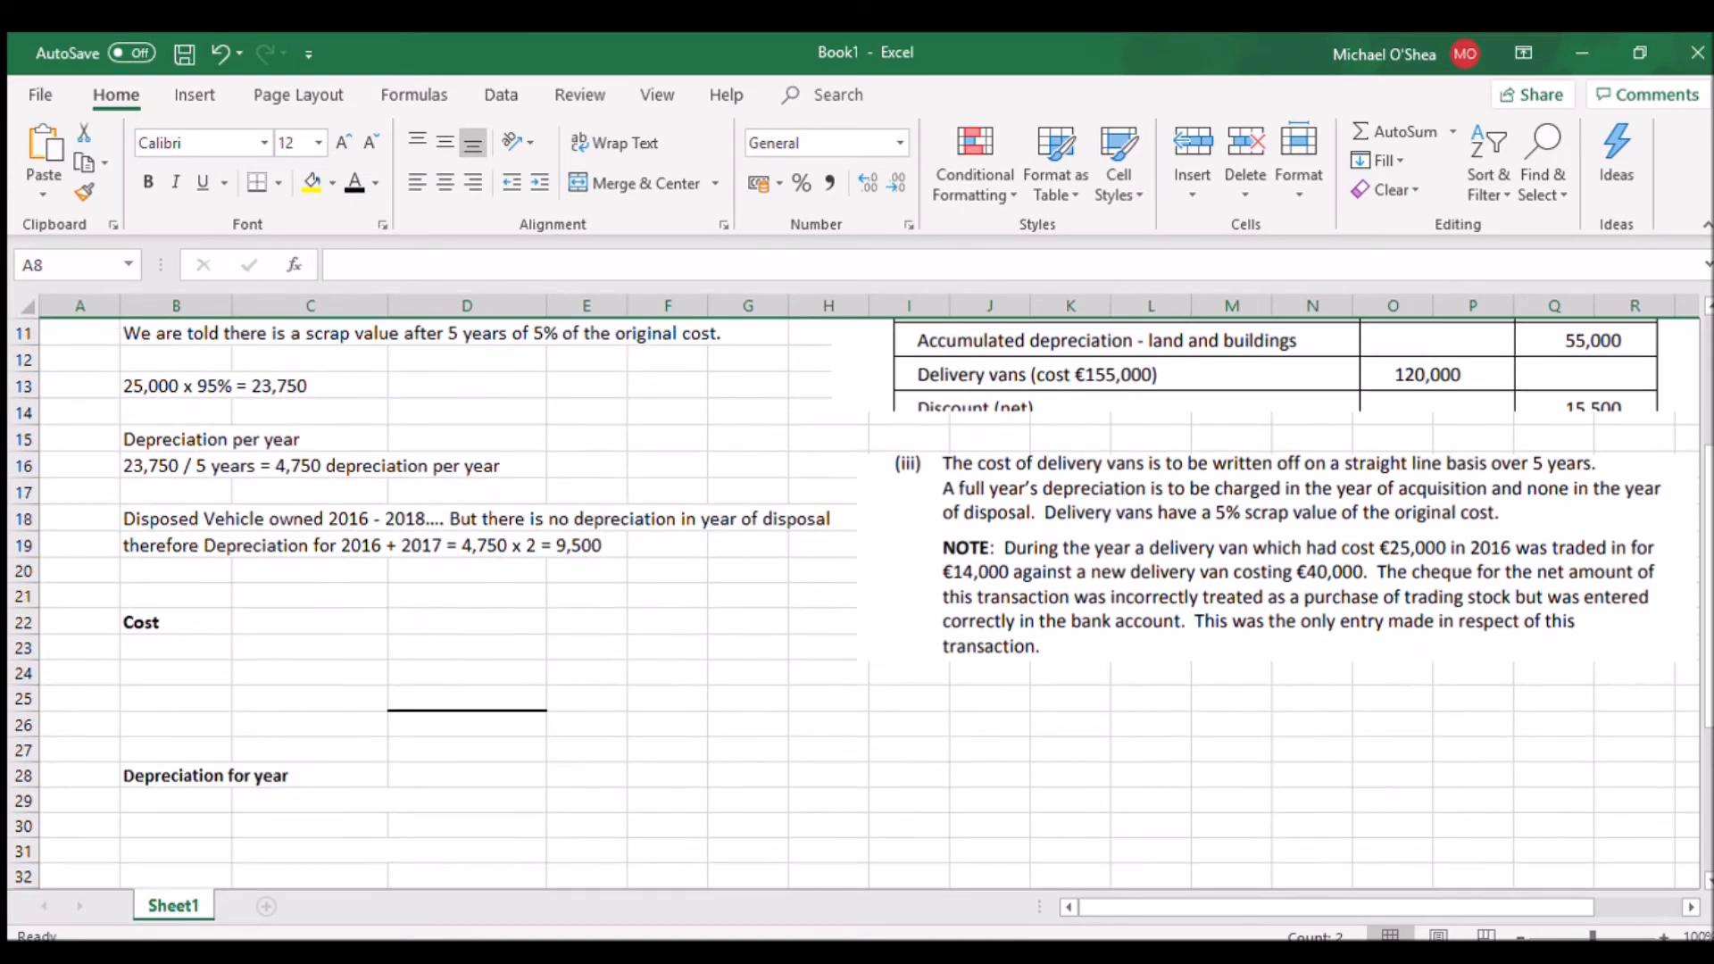
scroll(1705, 540, "up", 3)
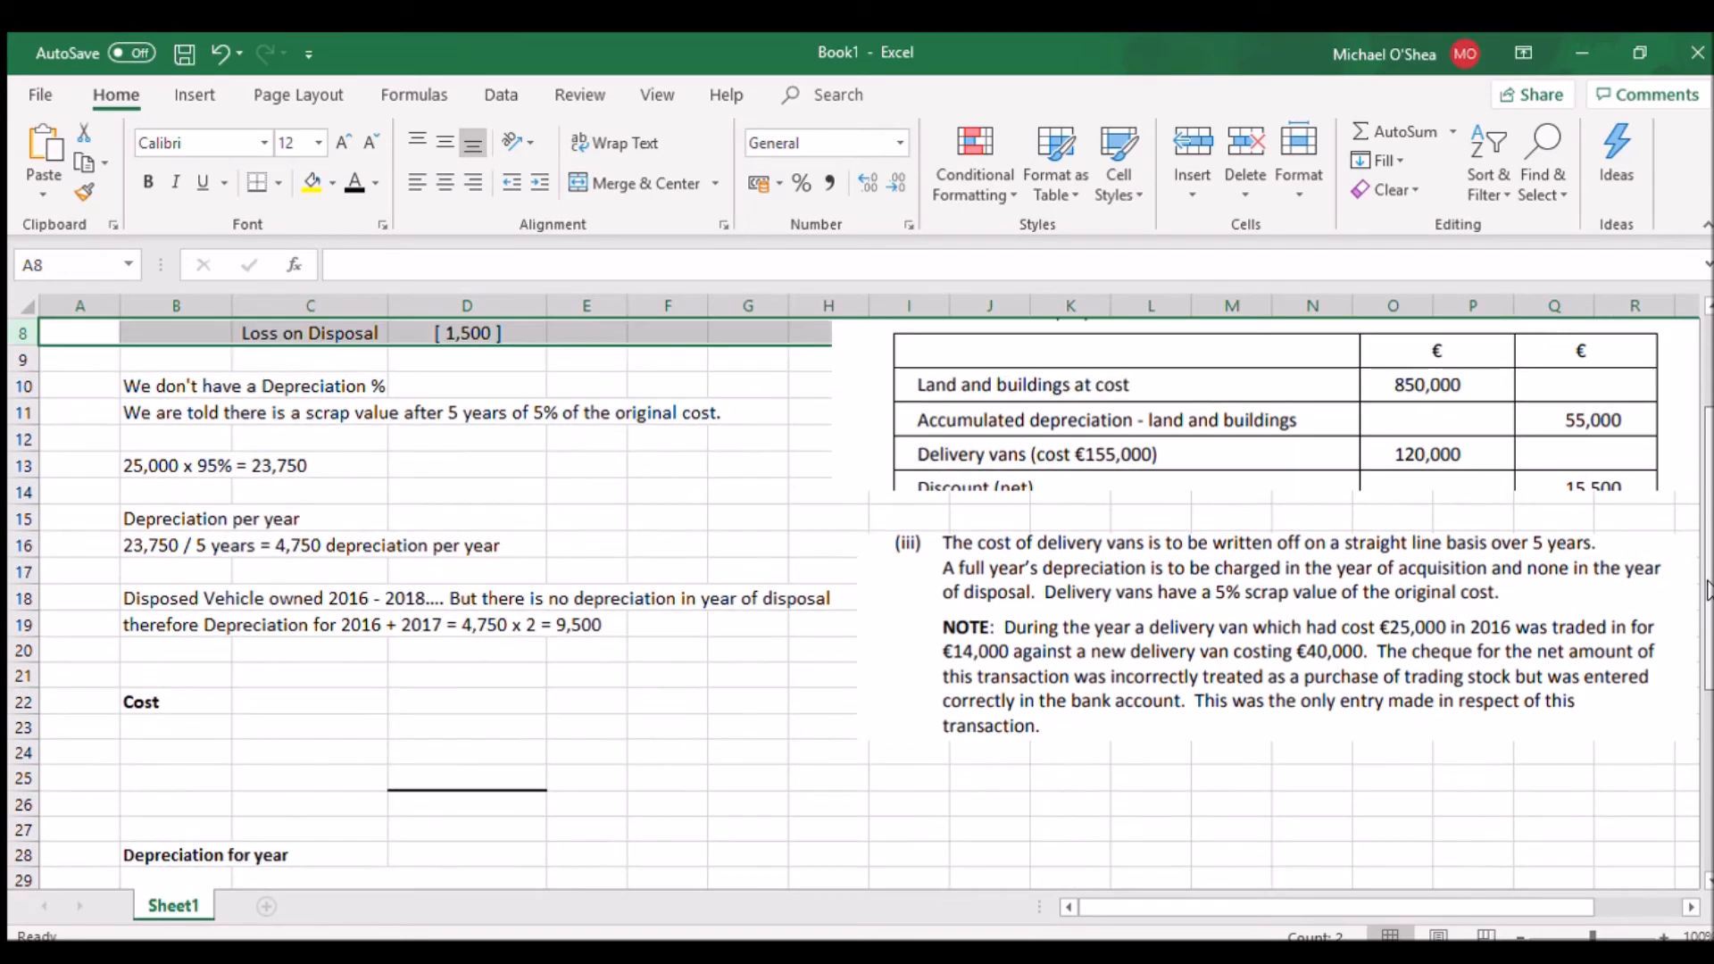
scroll(1706, 540, "up", 1)
scroll(957, 741, "down", 2)
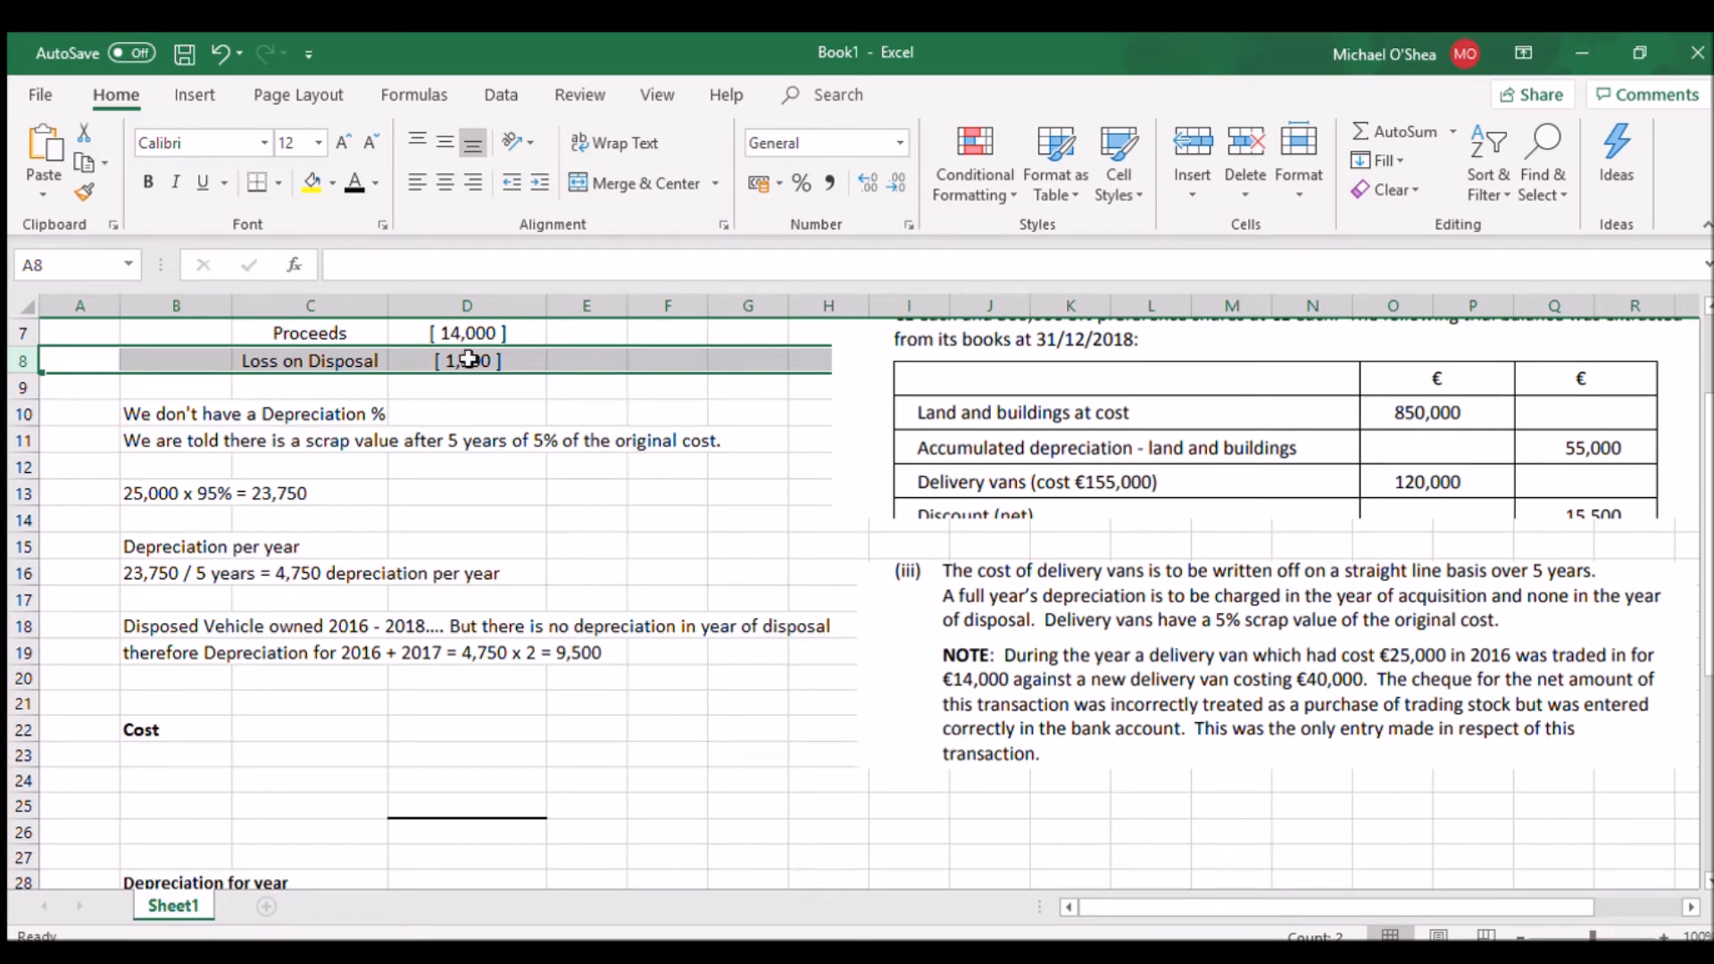
left_click(22, 755)
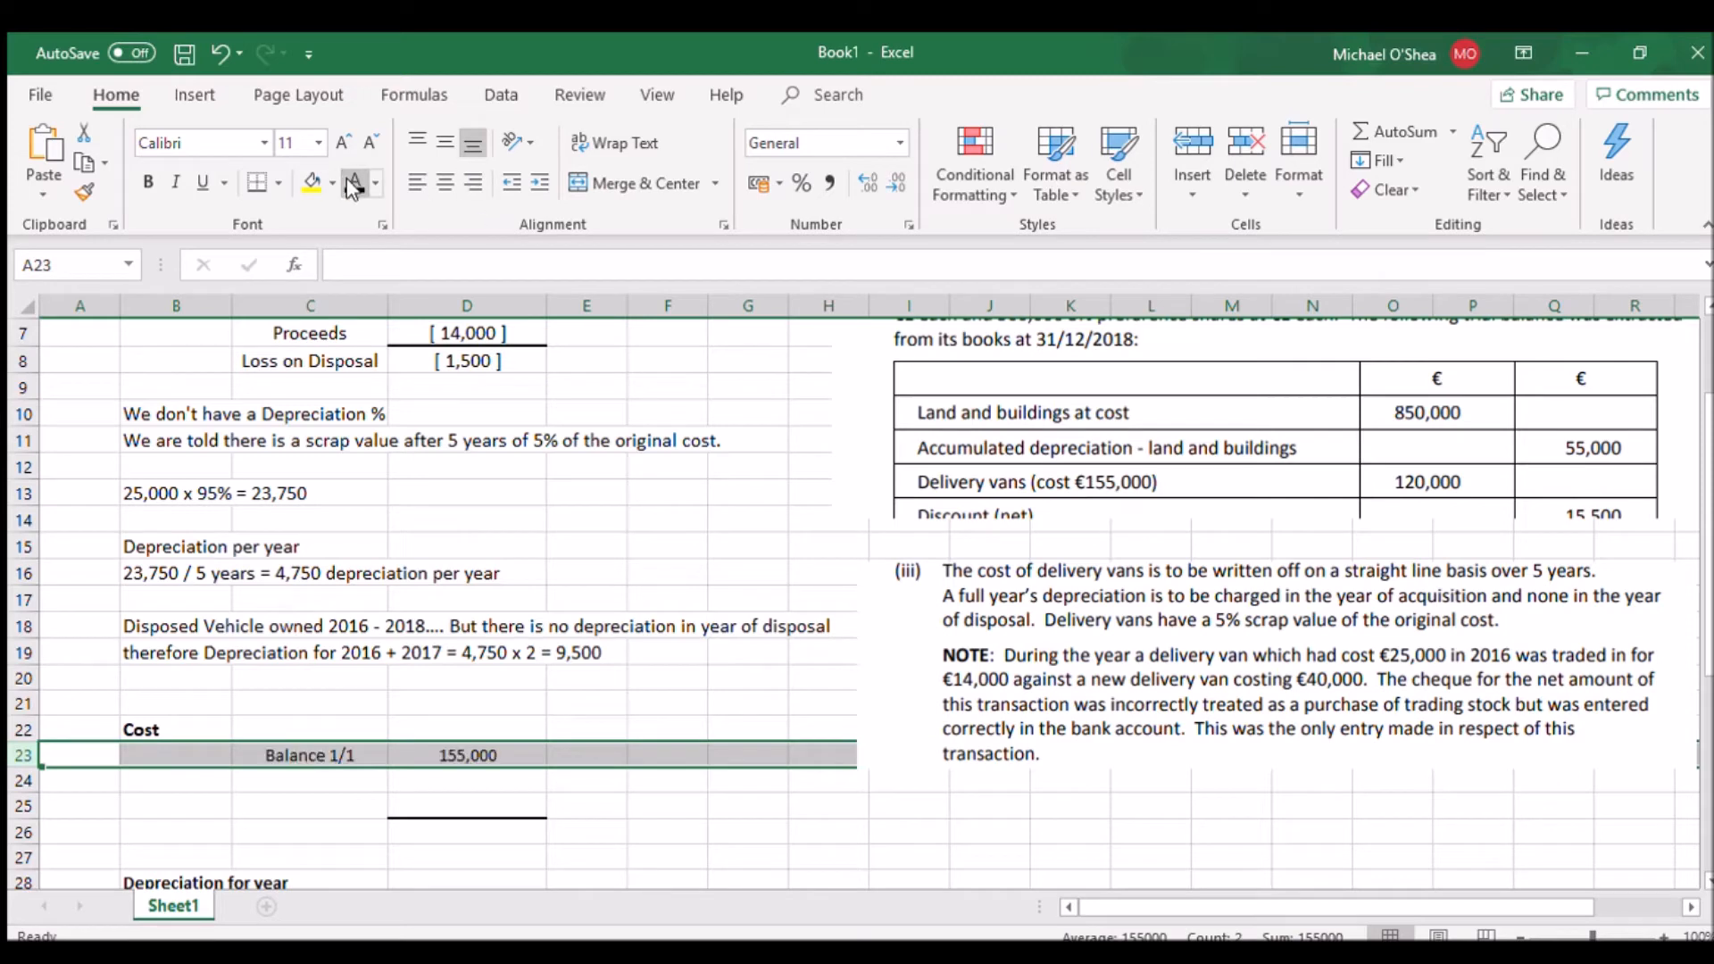
left_click(39, 787)
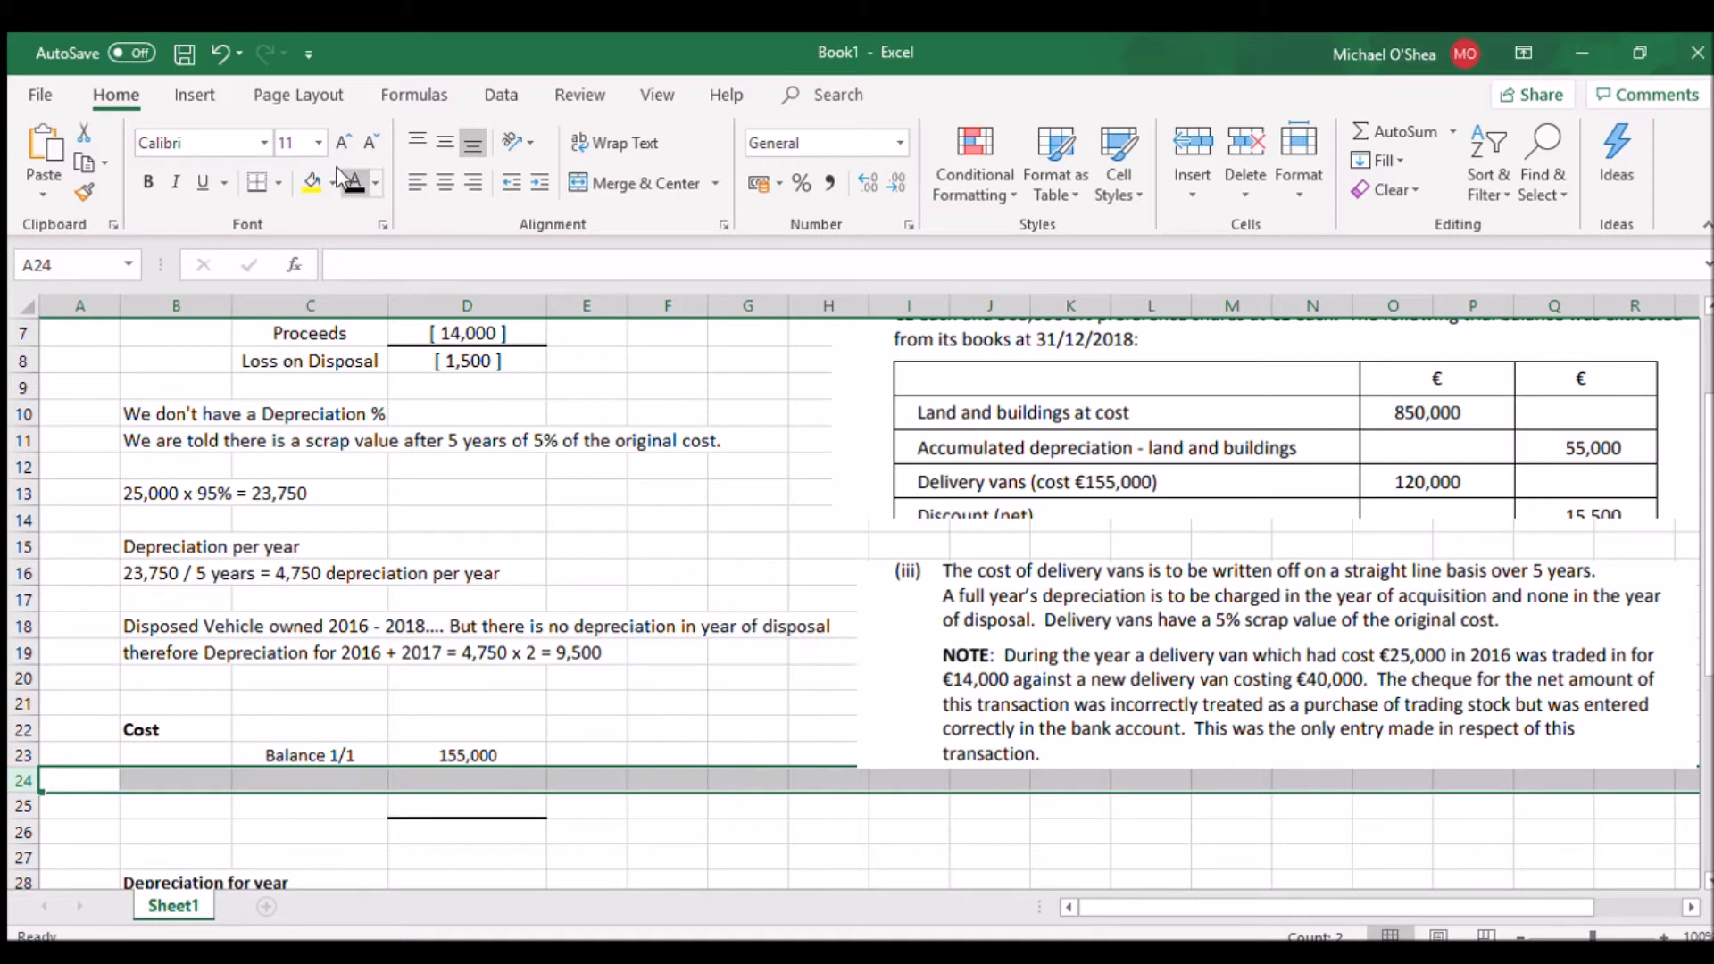
left_click(23, 806)
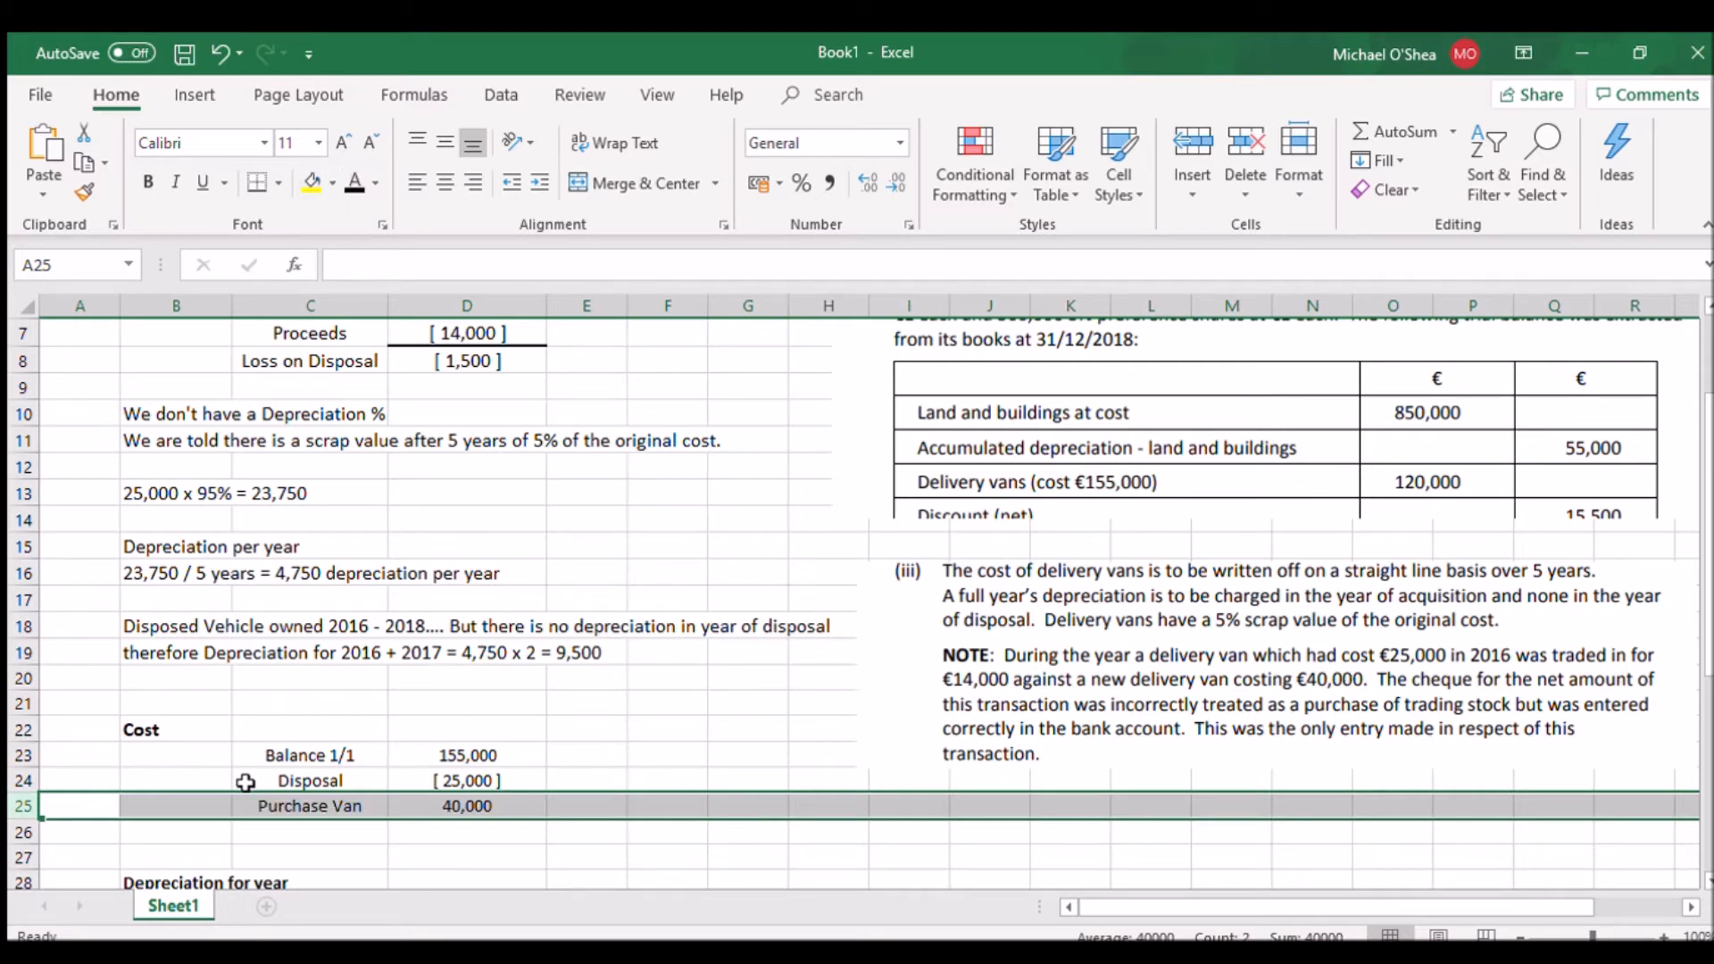
left_click(24, 835)
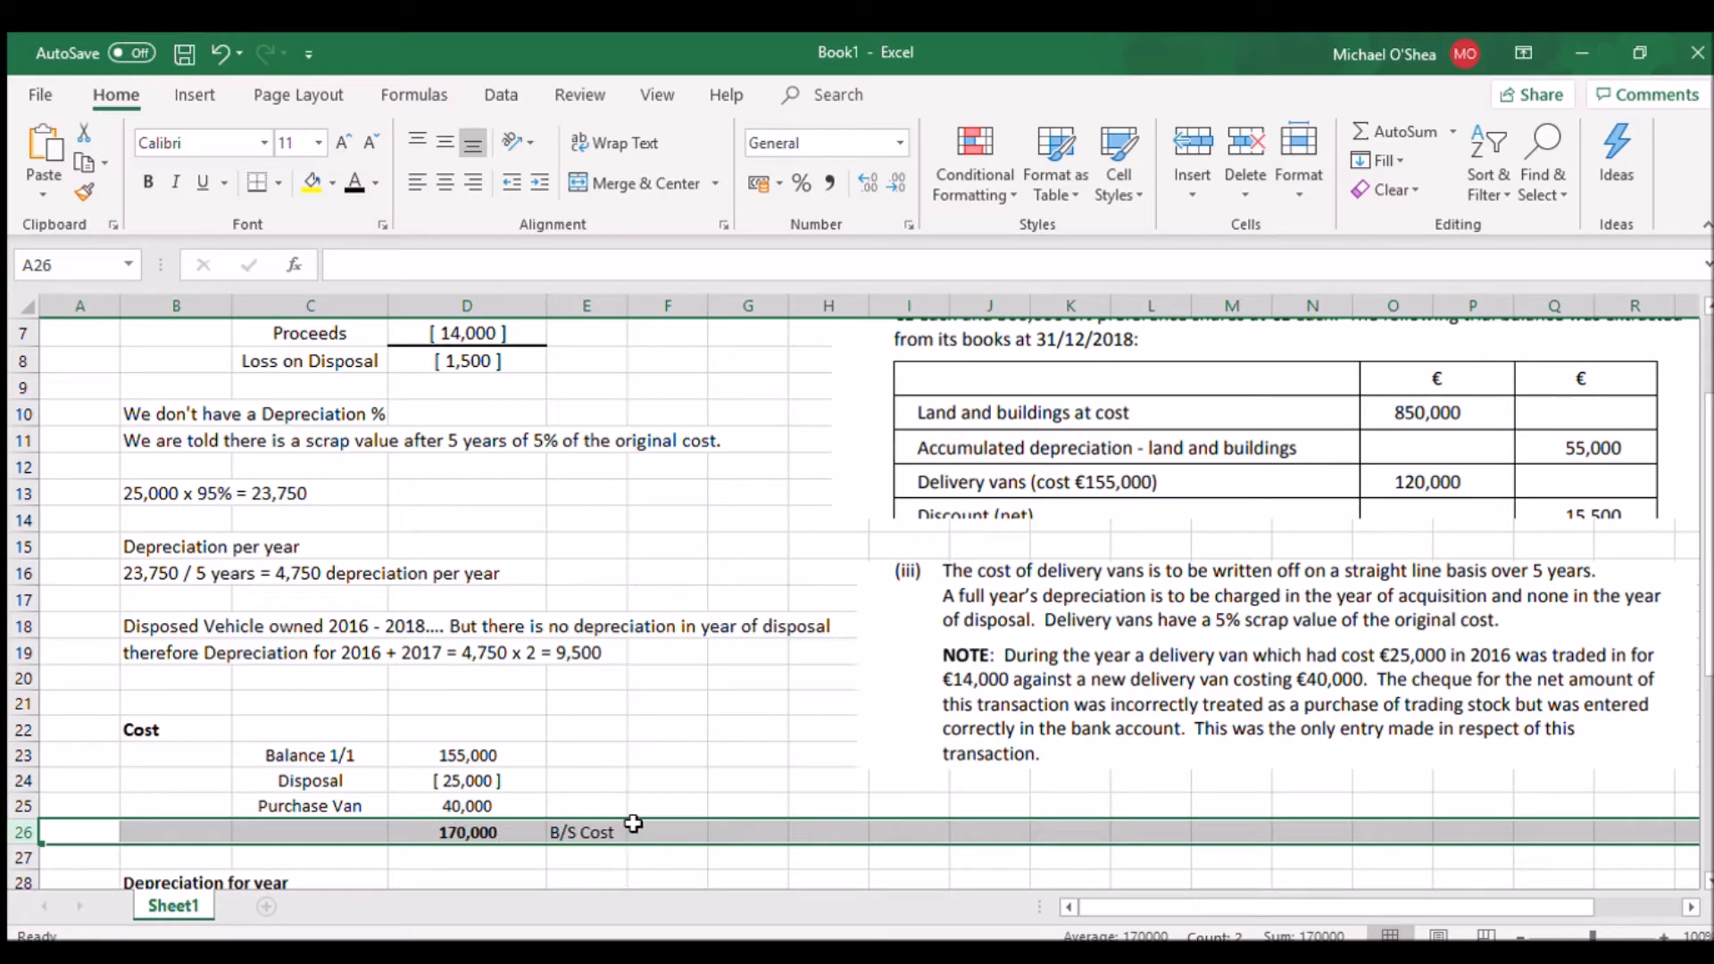
Set row 29 under Depreciation for year to black font colour to reveal the 170,000 x 95% working
left_click_drag(1710, 601, 1709, 698)
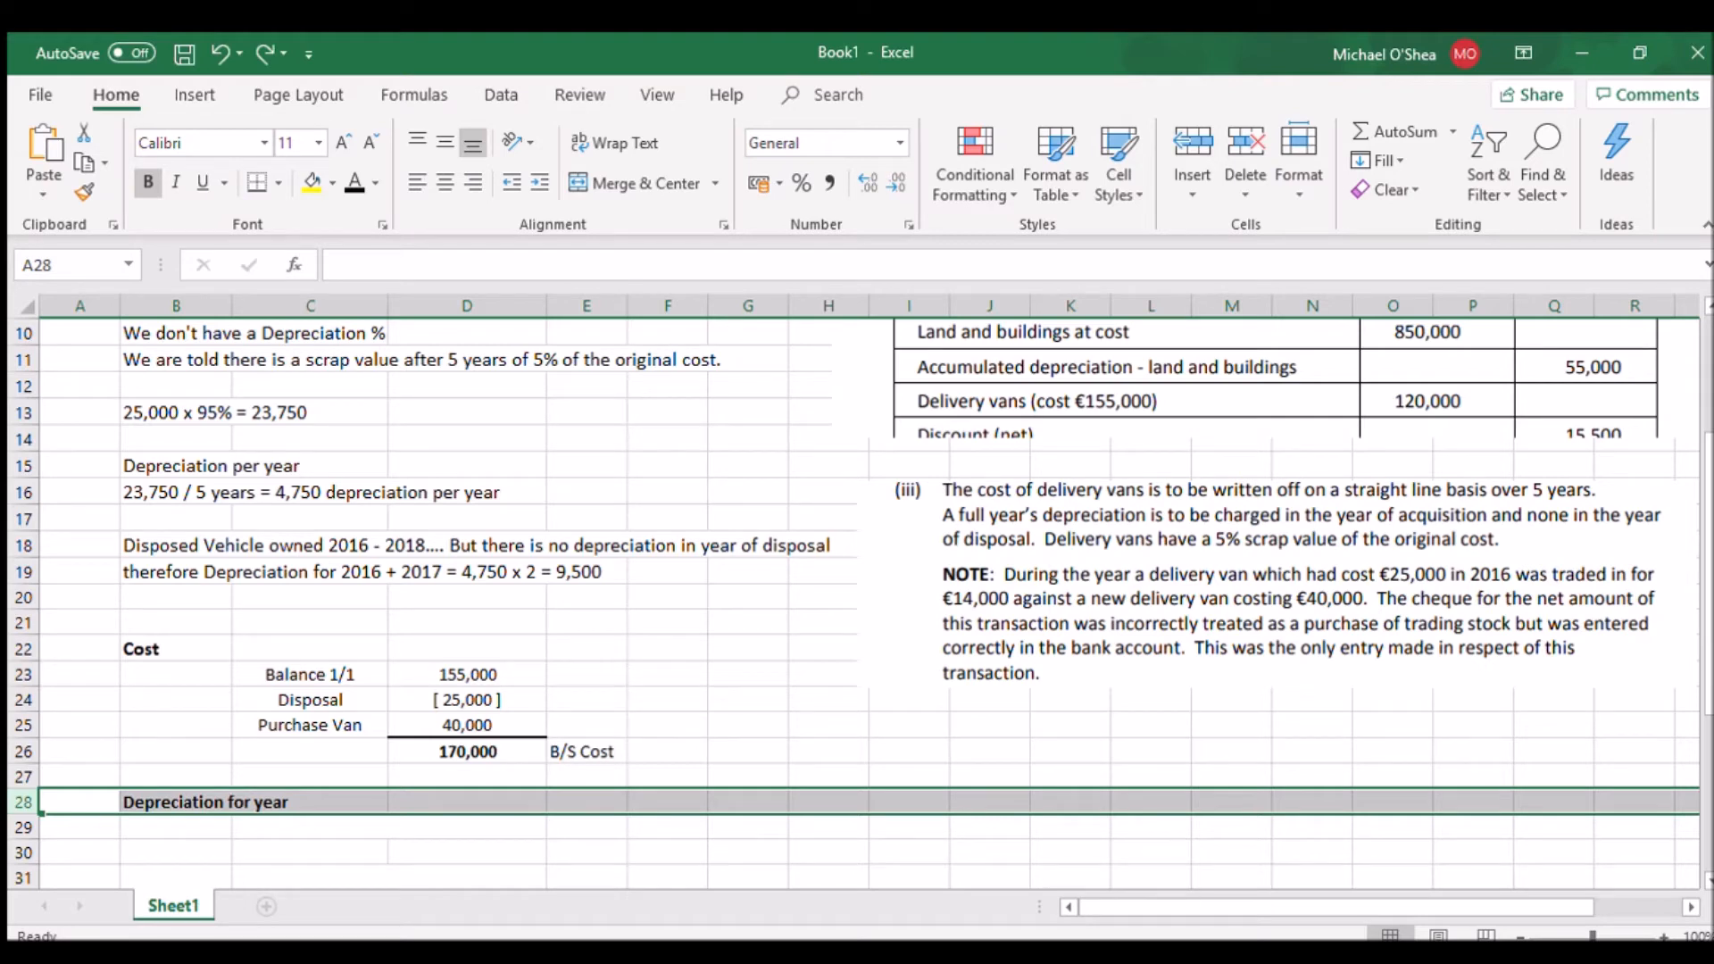
left_click_drag(1706, 583, 1707, 598)
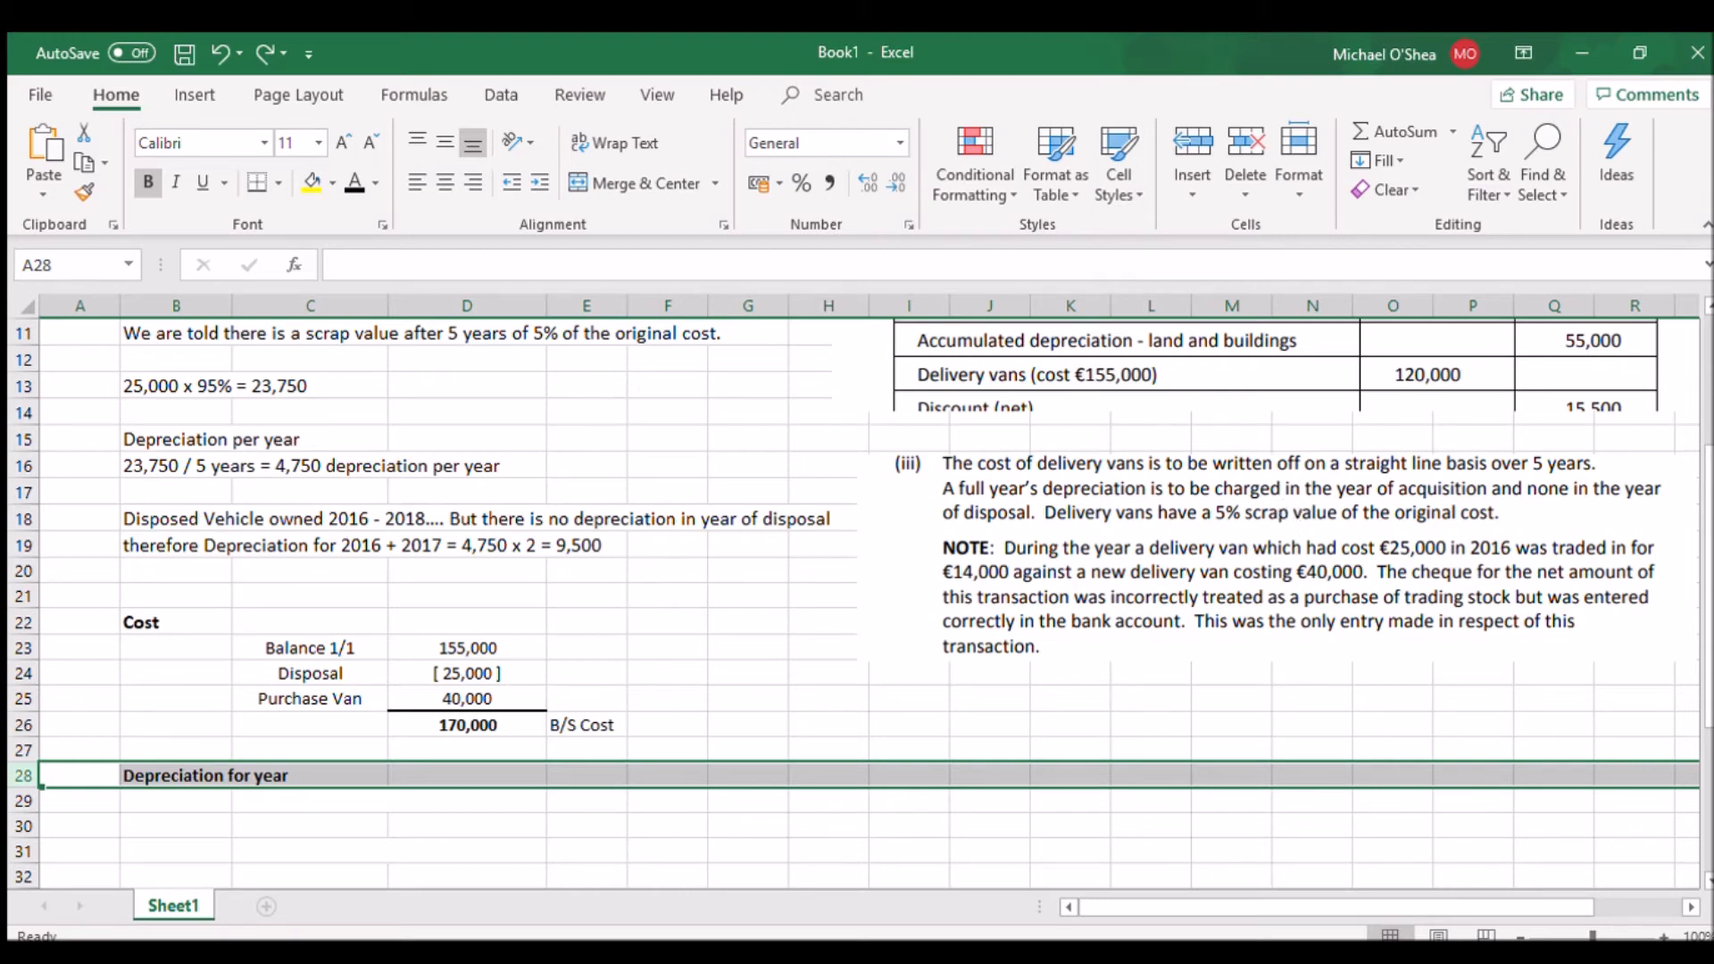
scroll(1091, 383, "up", 1)
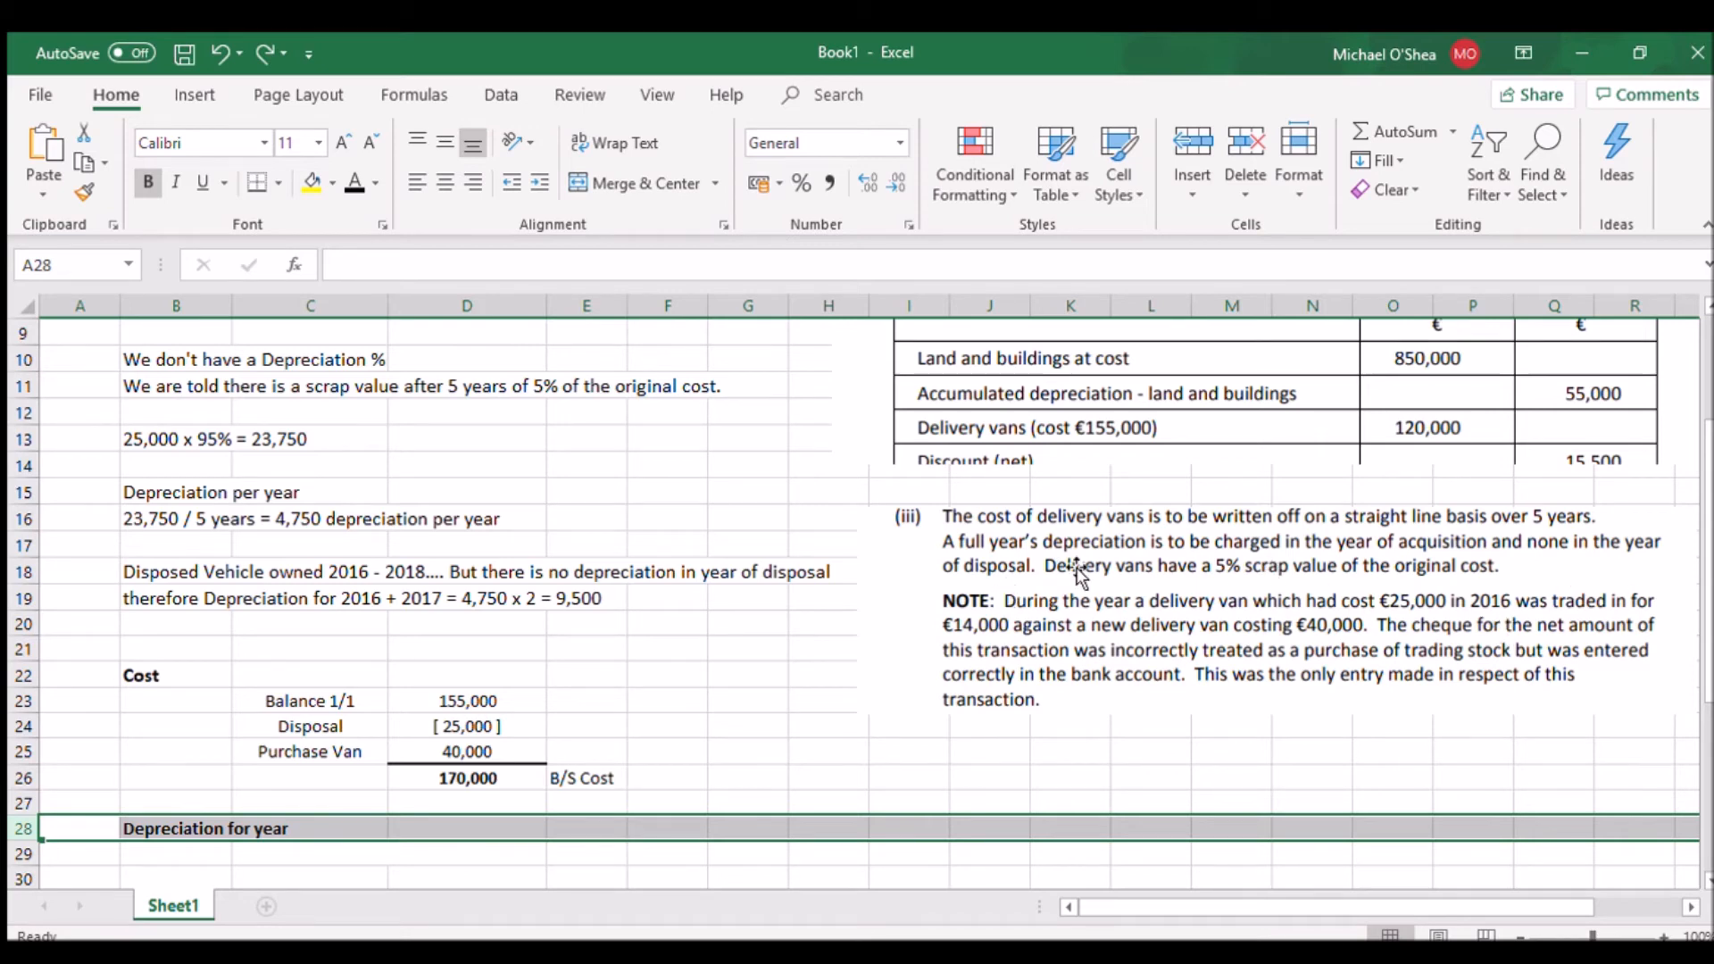
scroll(1080, 576, "down", 1)
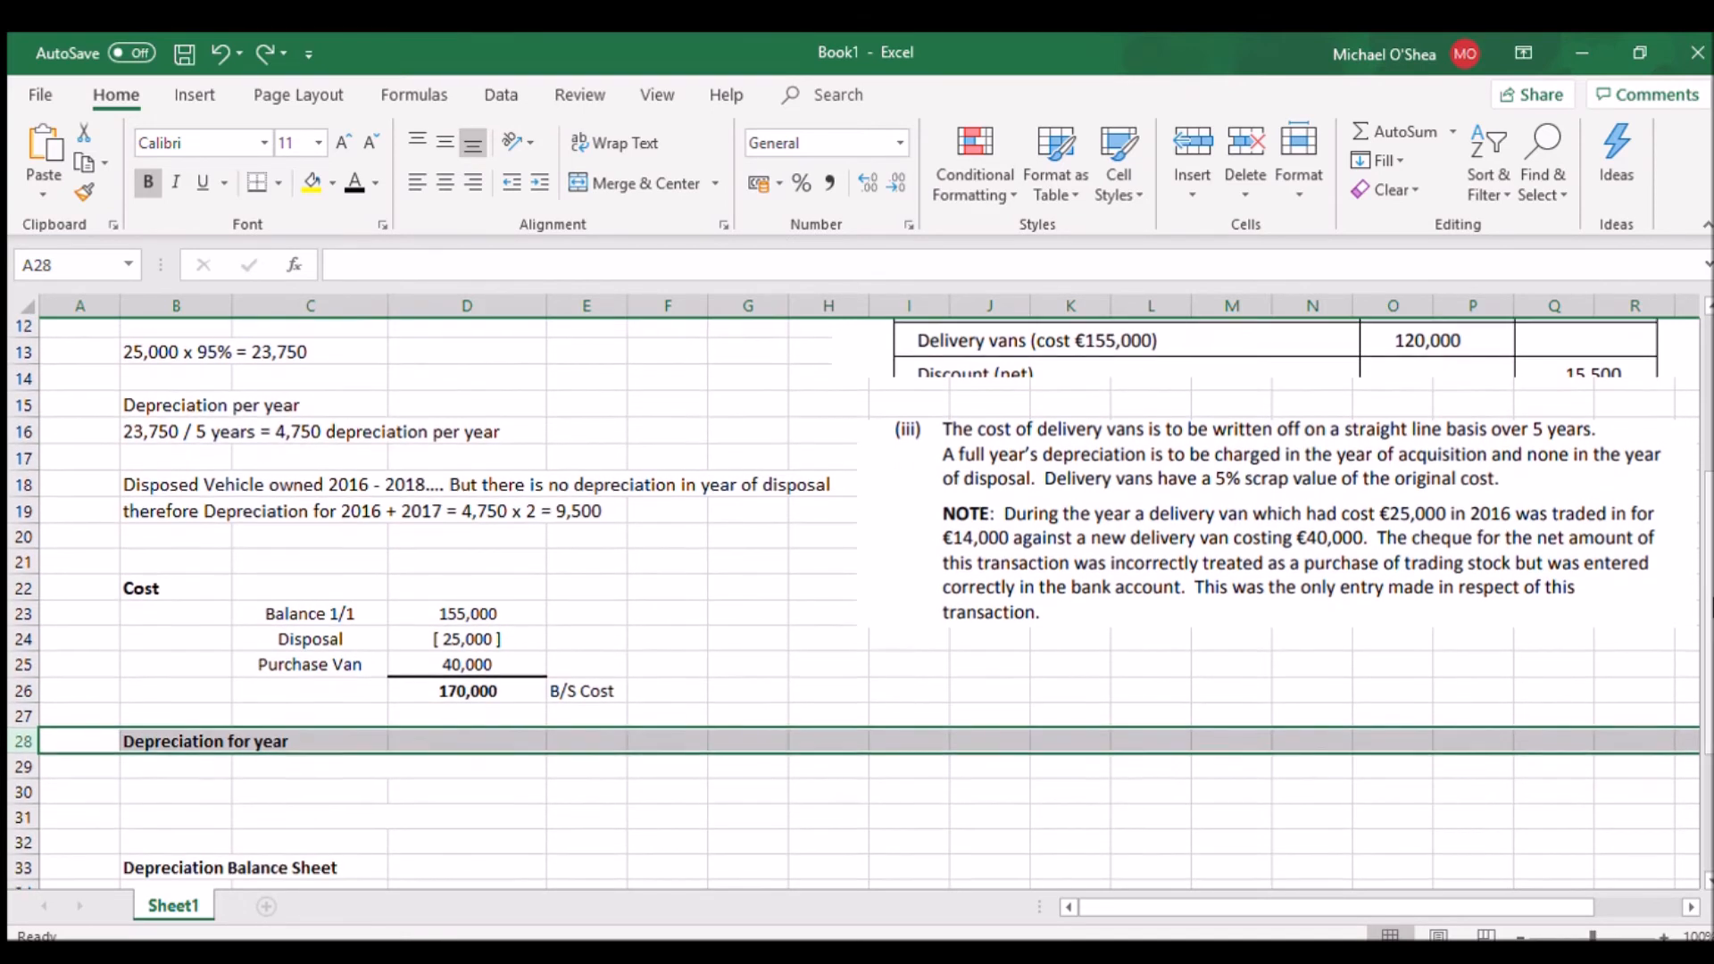
scroll(225, 736, "down", 1)
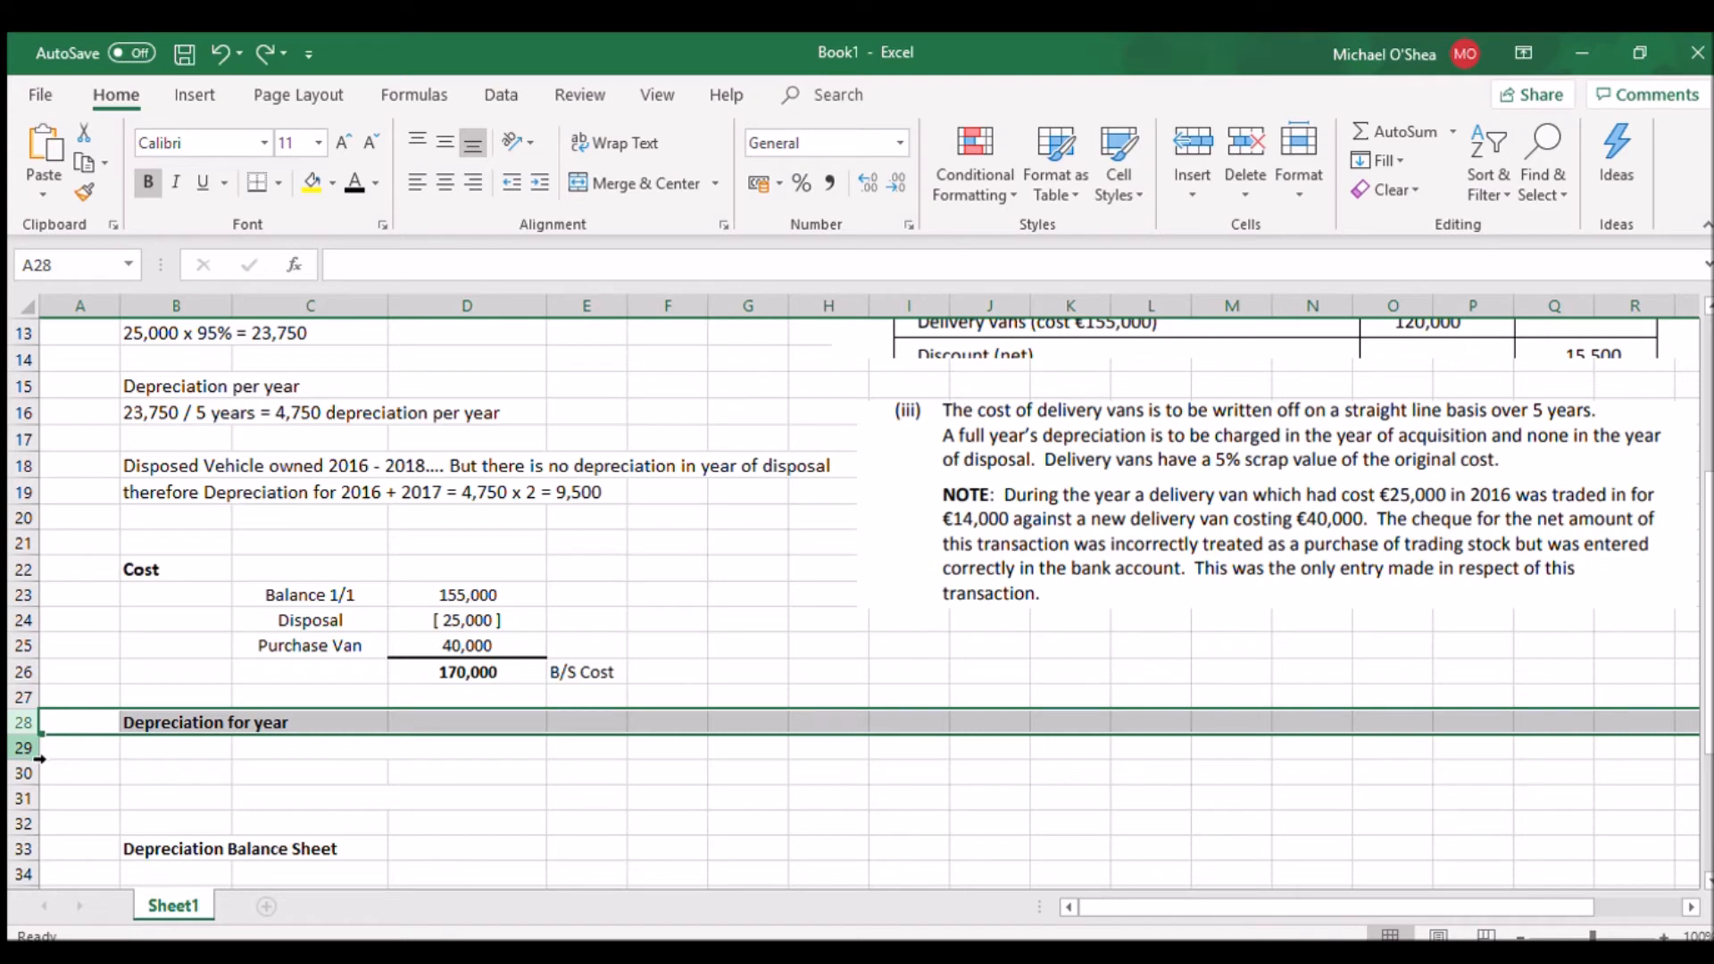
left_click(22, 748)
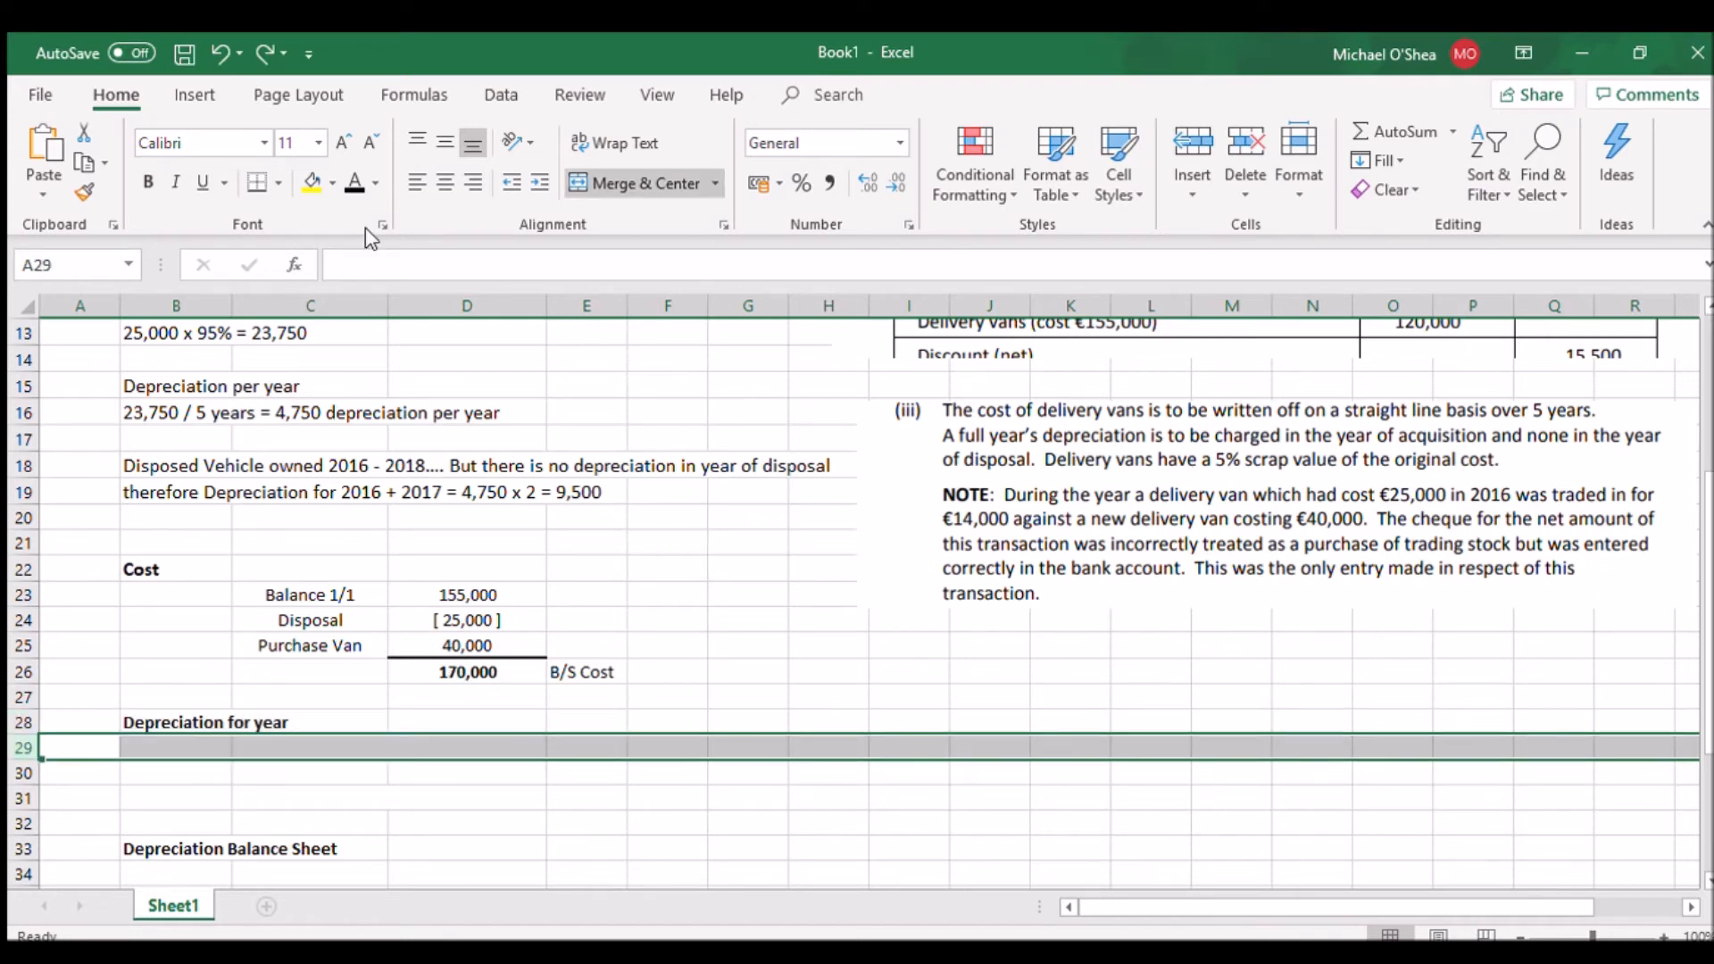
key("ctrl+y")
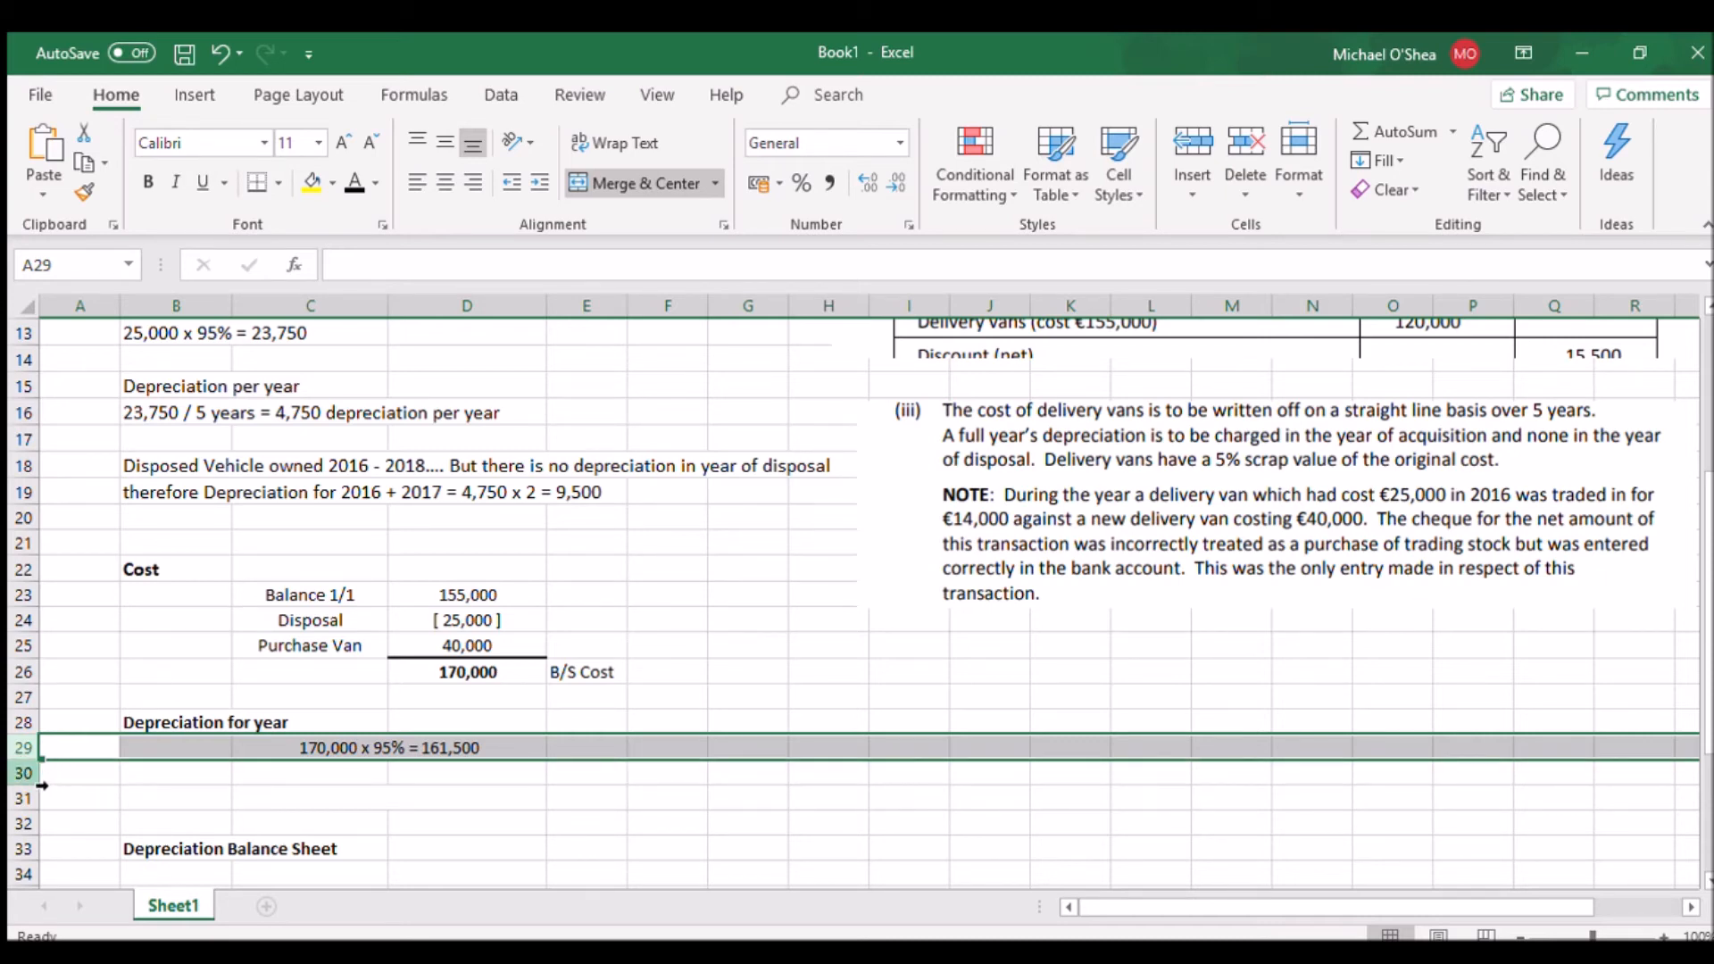
Set row 31 to black font colour to reveal the division by 5 years and the Exp S&D label
left_click(24, 773)
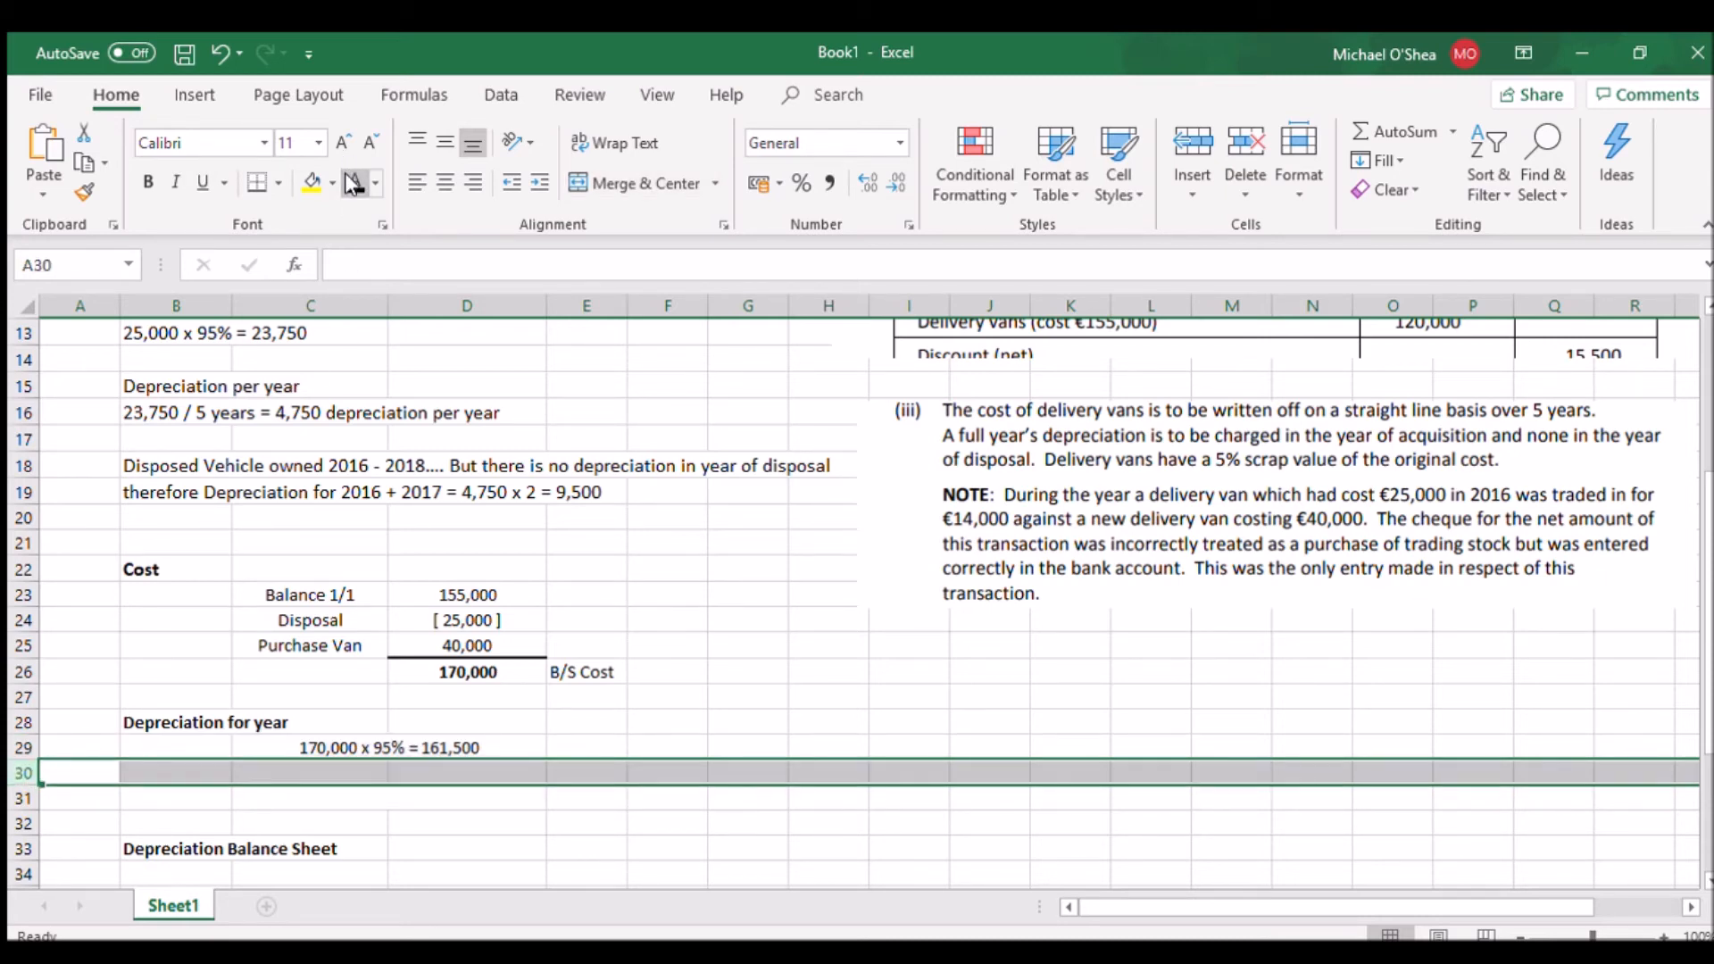
left_click(24, 798)
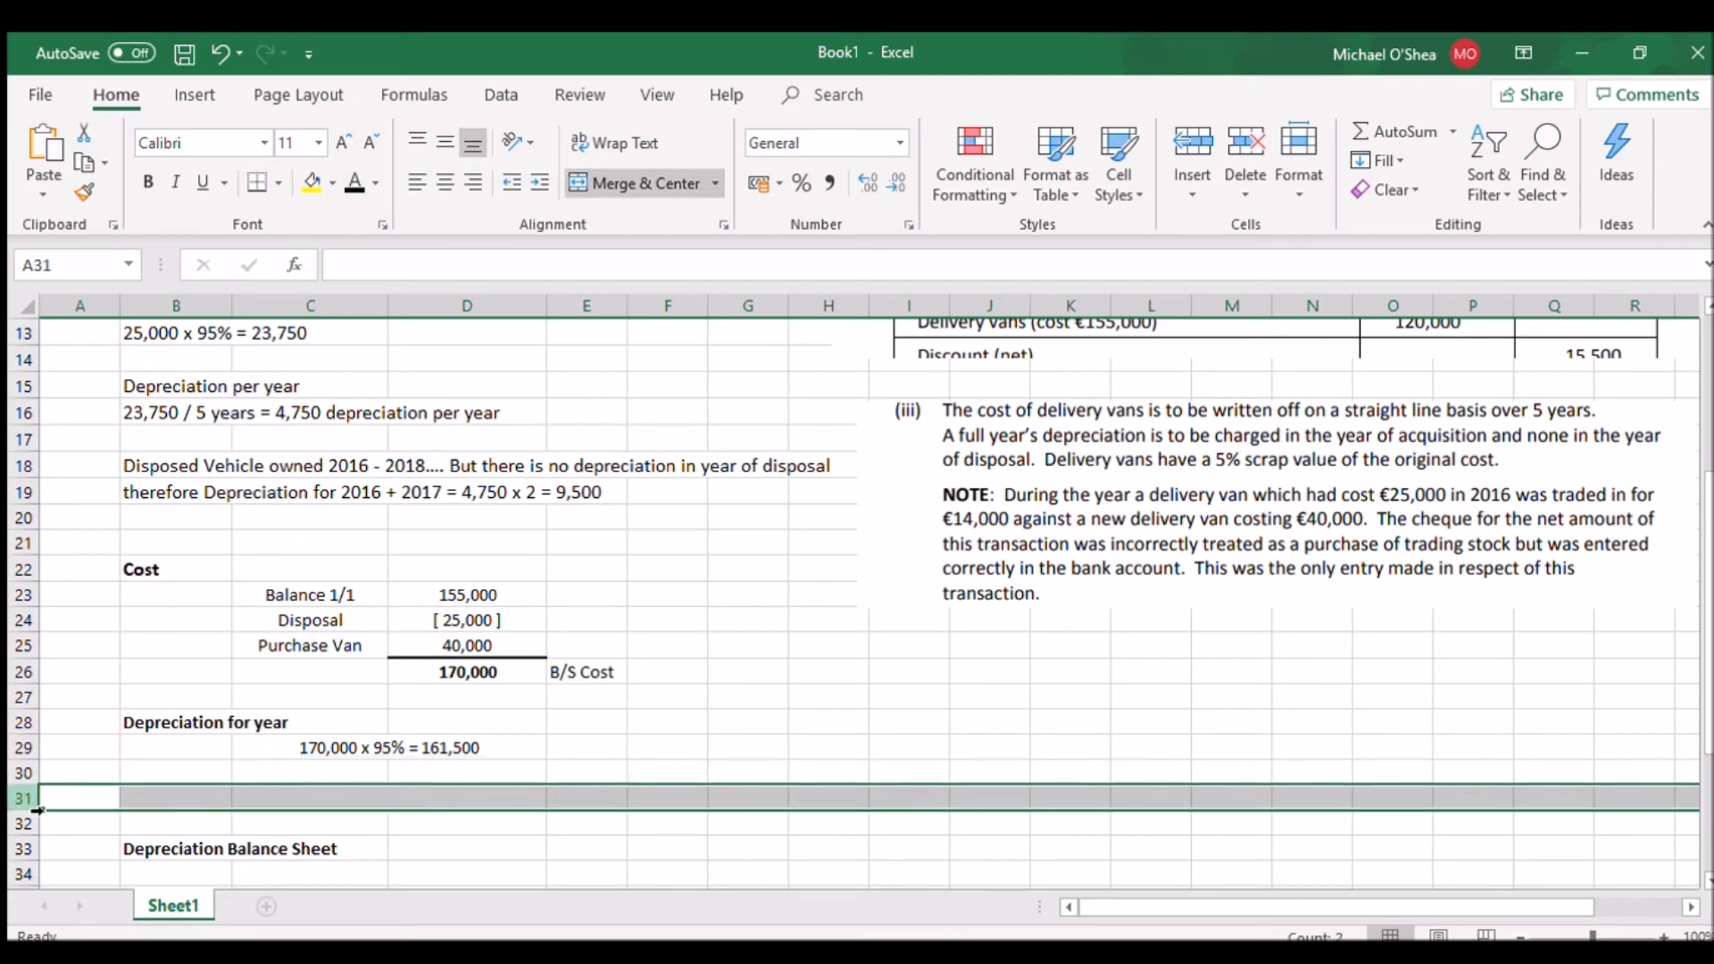
left_click(354, 183)
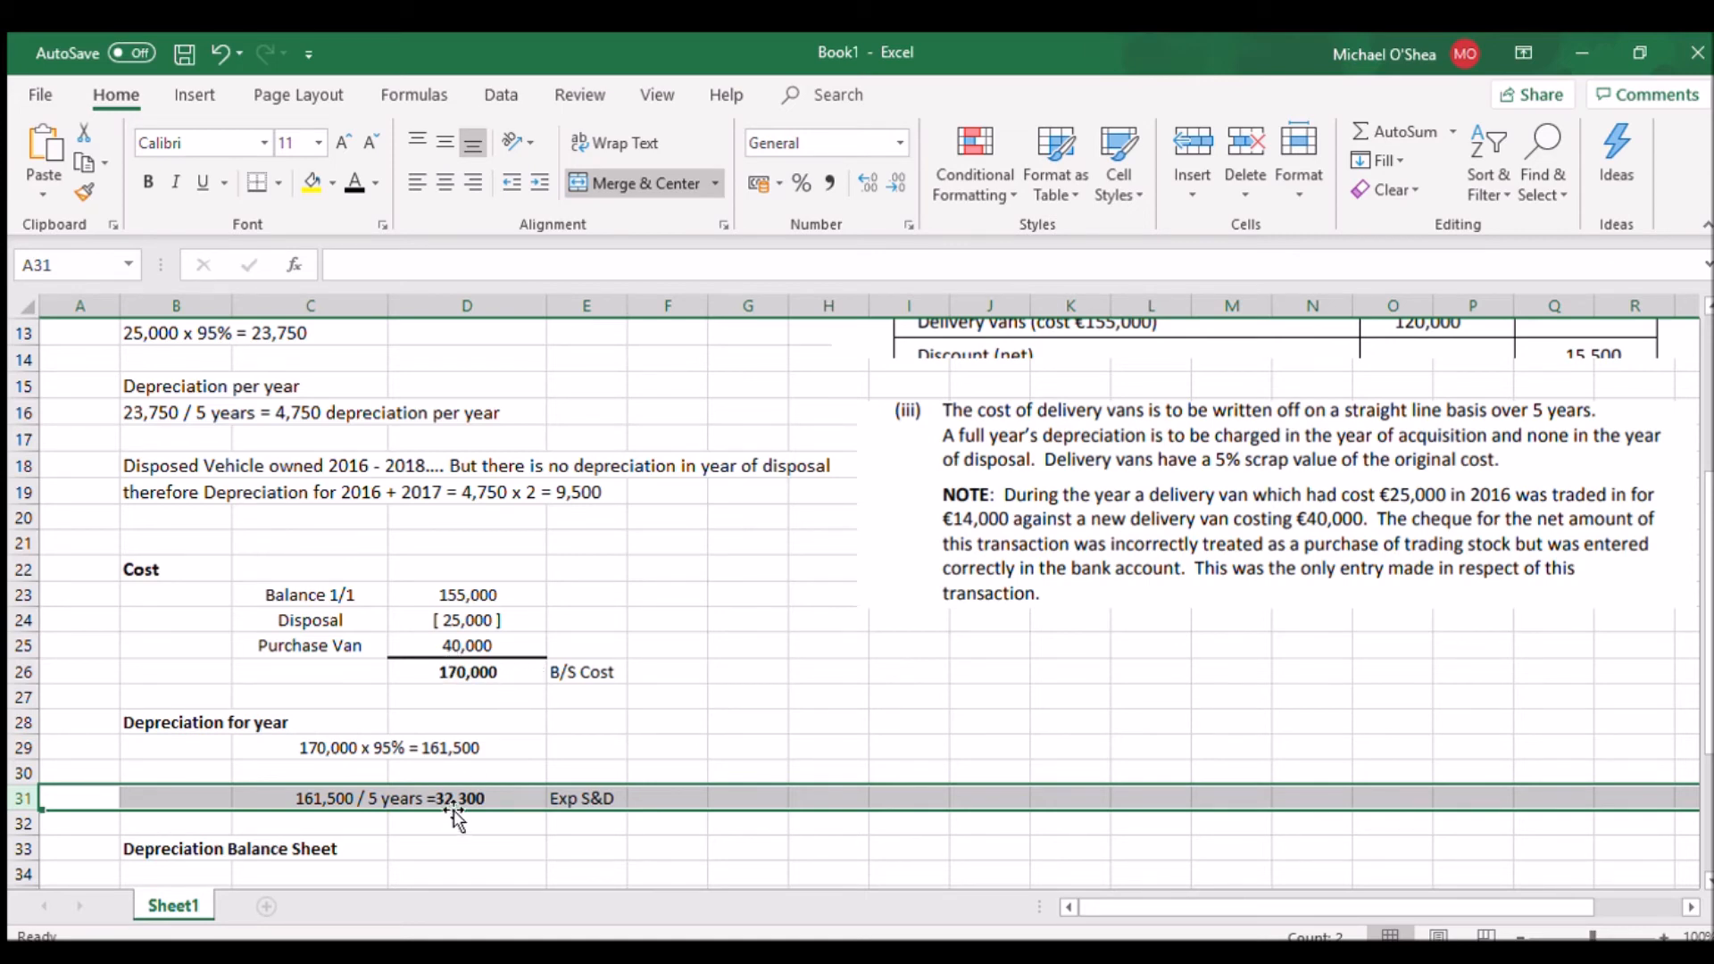
Reveal the Balance 1/1 and Disposal lines in rows 34 and 35 of Depreciation Balance Sheet with black font colour
scroll(861, 603, "down", 2)
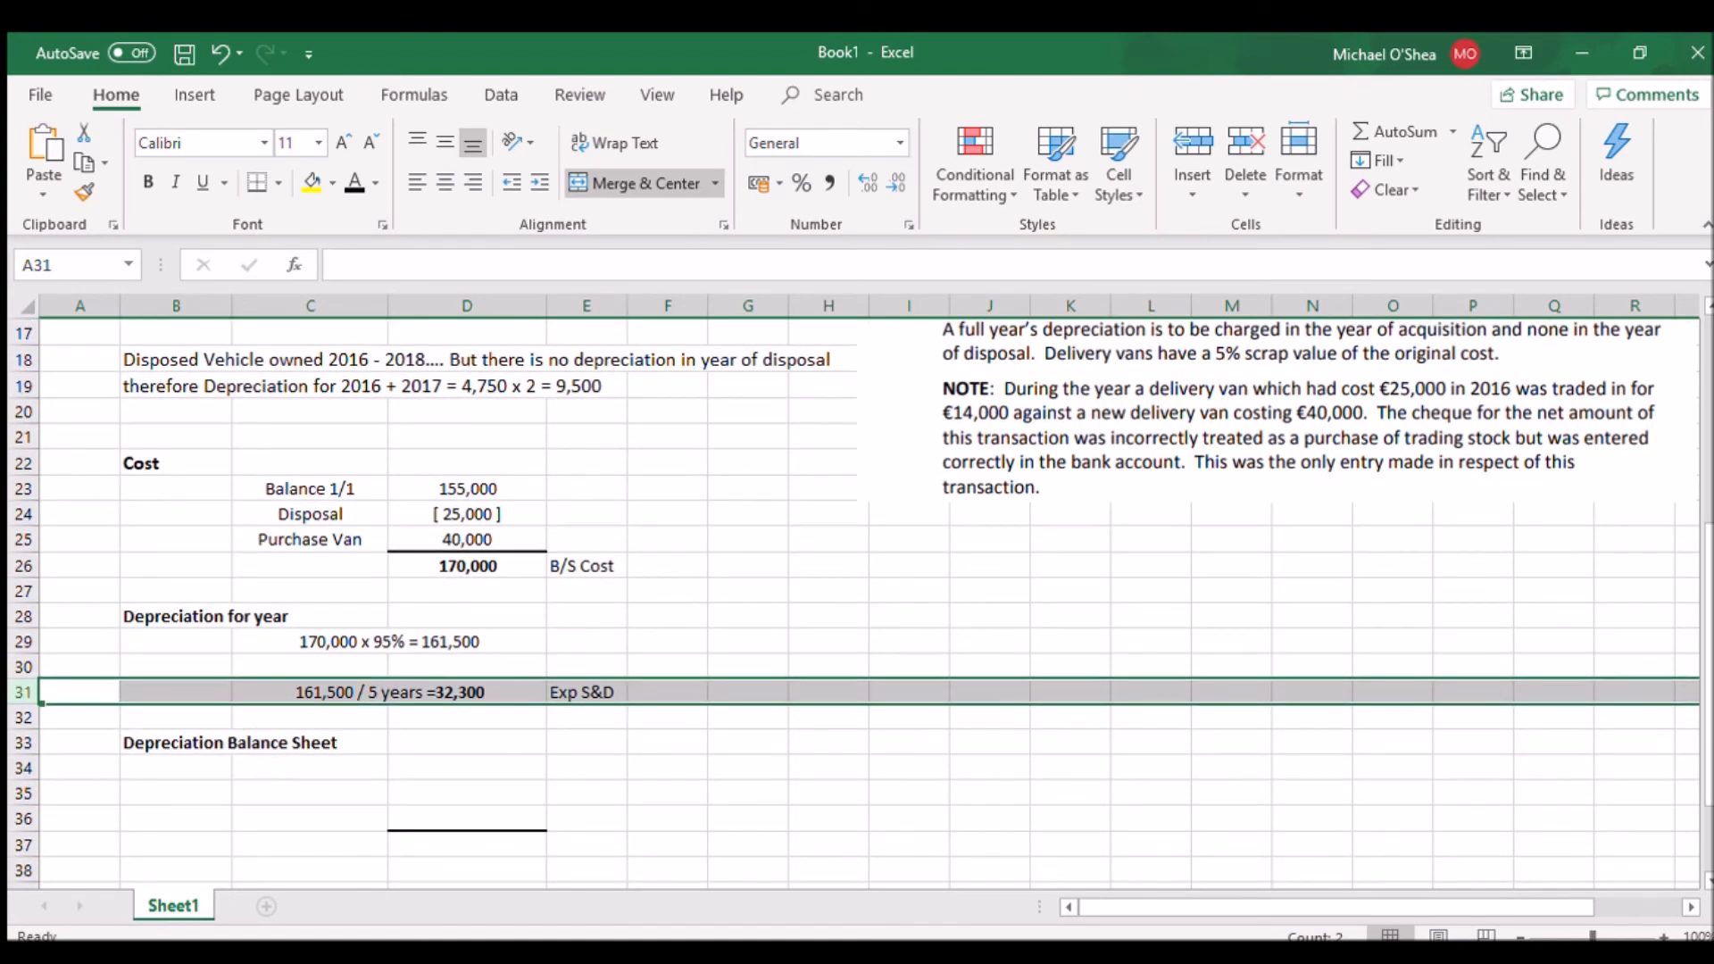
scroll(1130, 536, "up", 5)
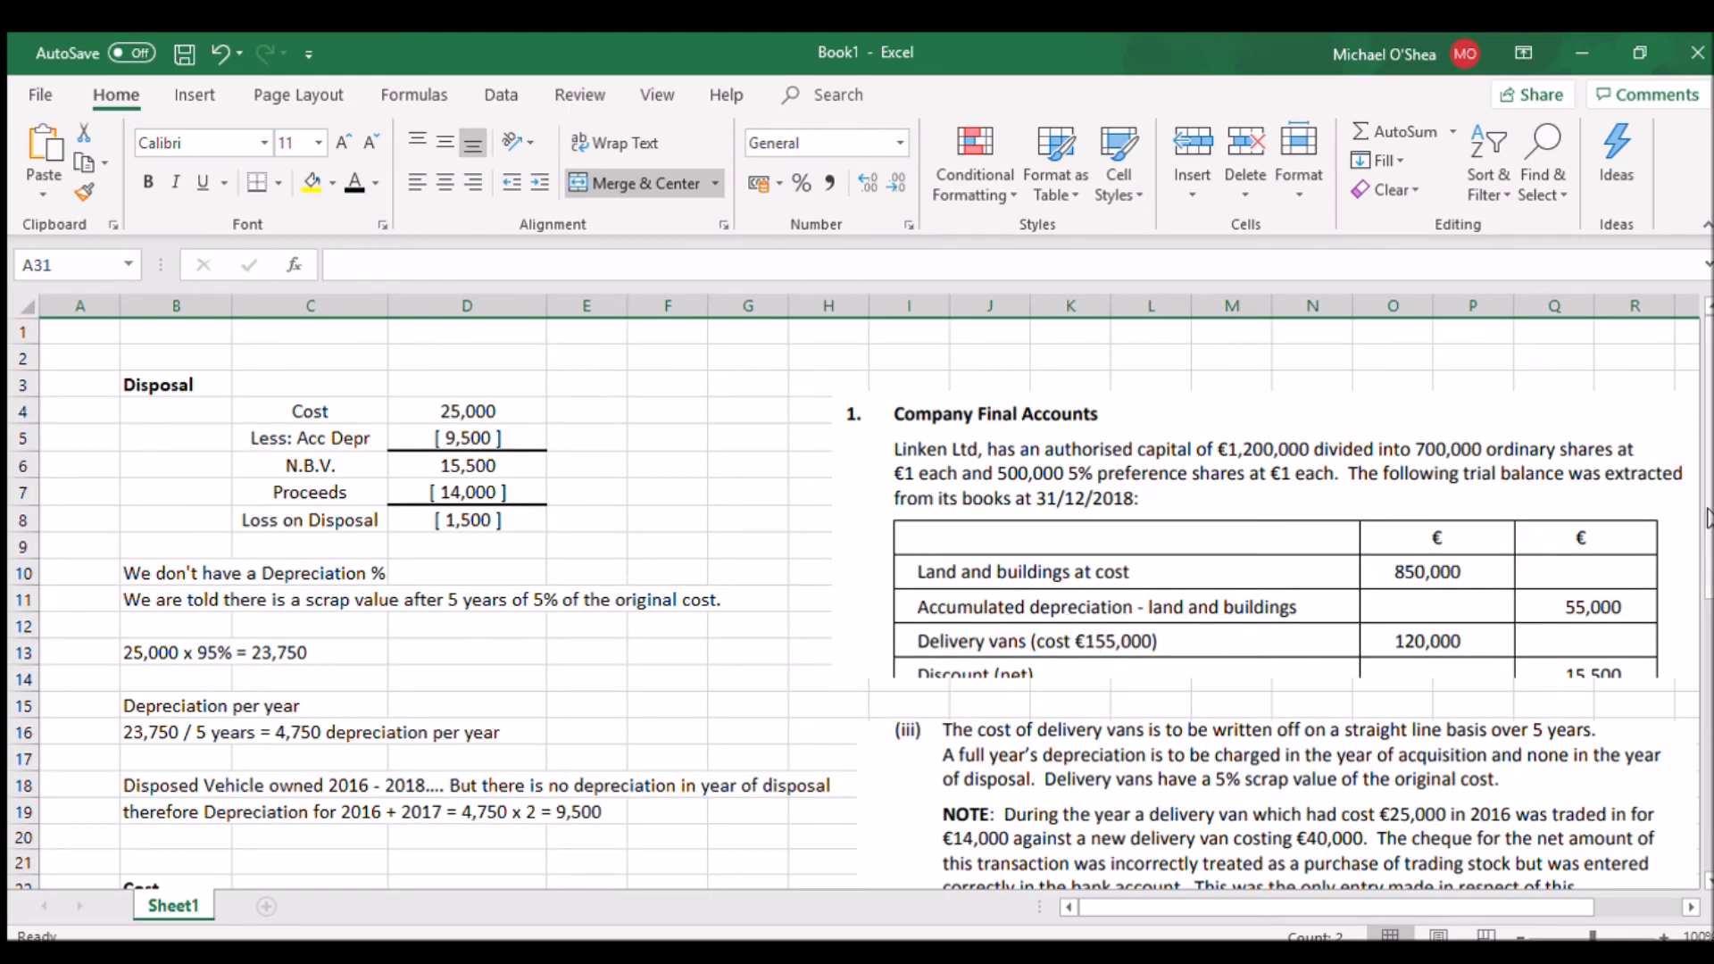
scroll(266, 710, "down", 5)
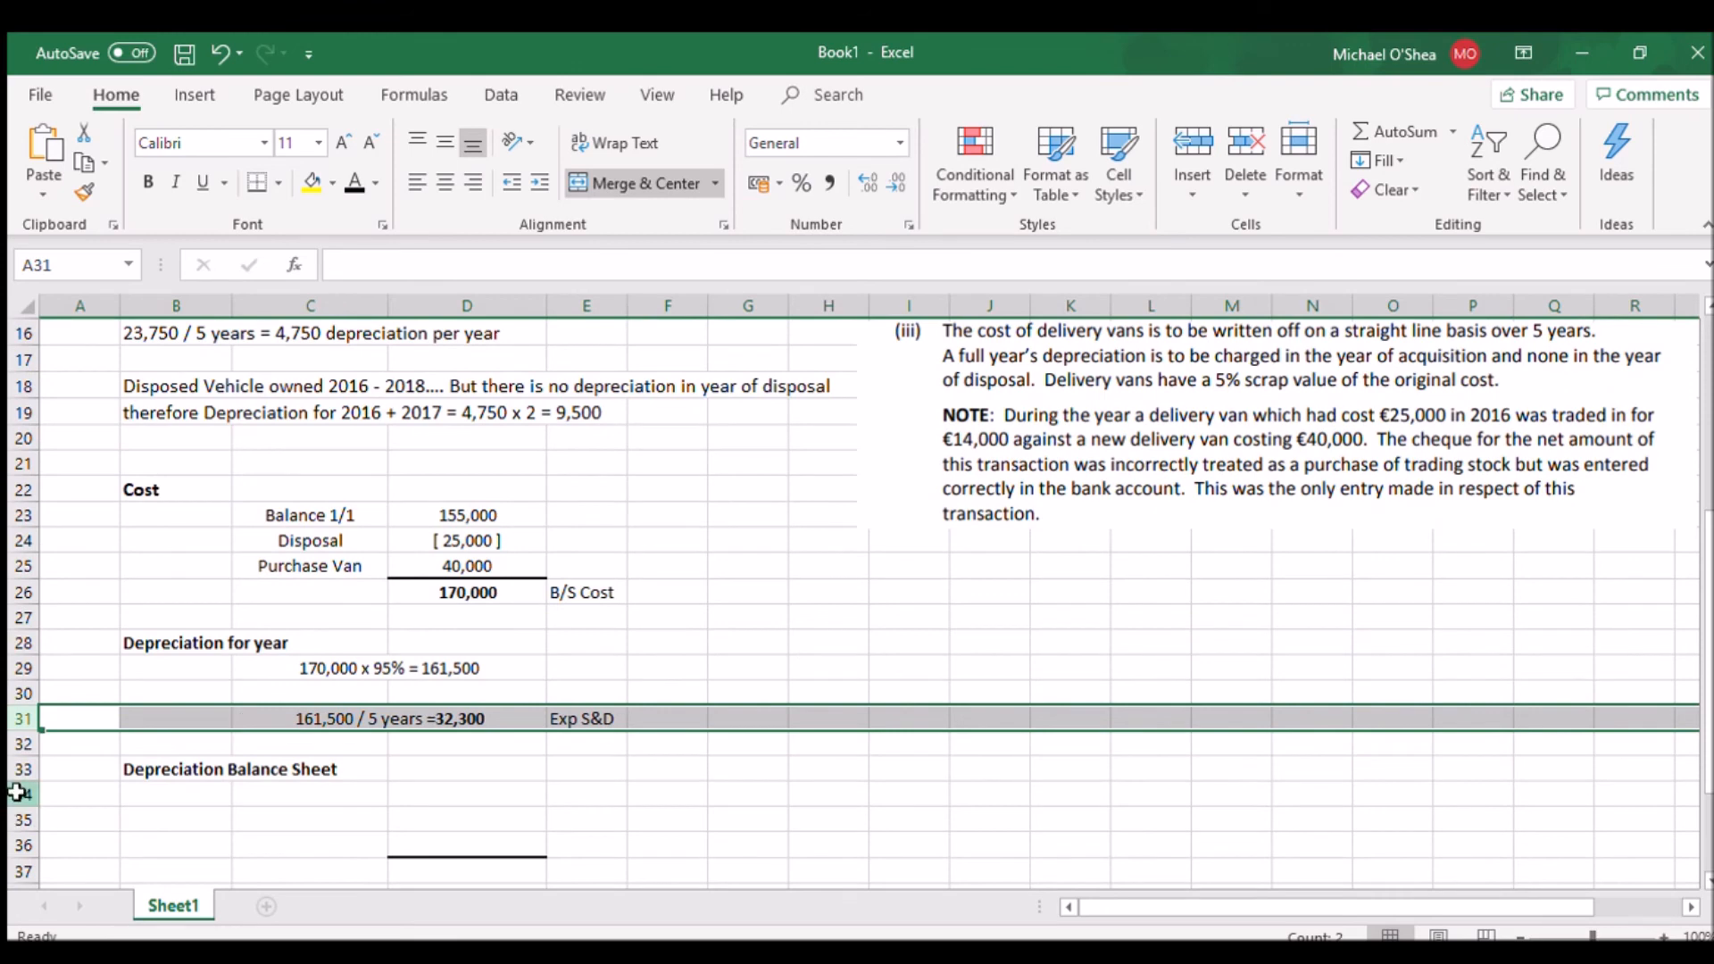
left_click(23, 794)
left_click(354, 183)
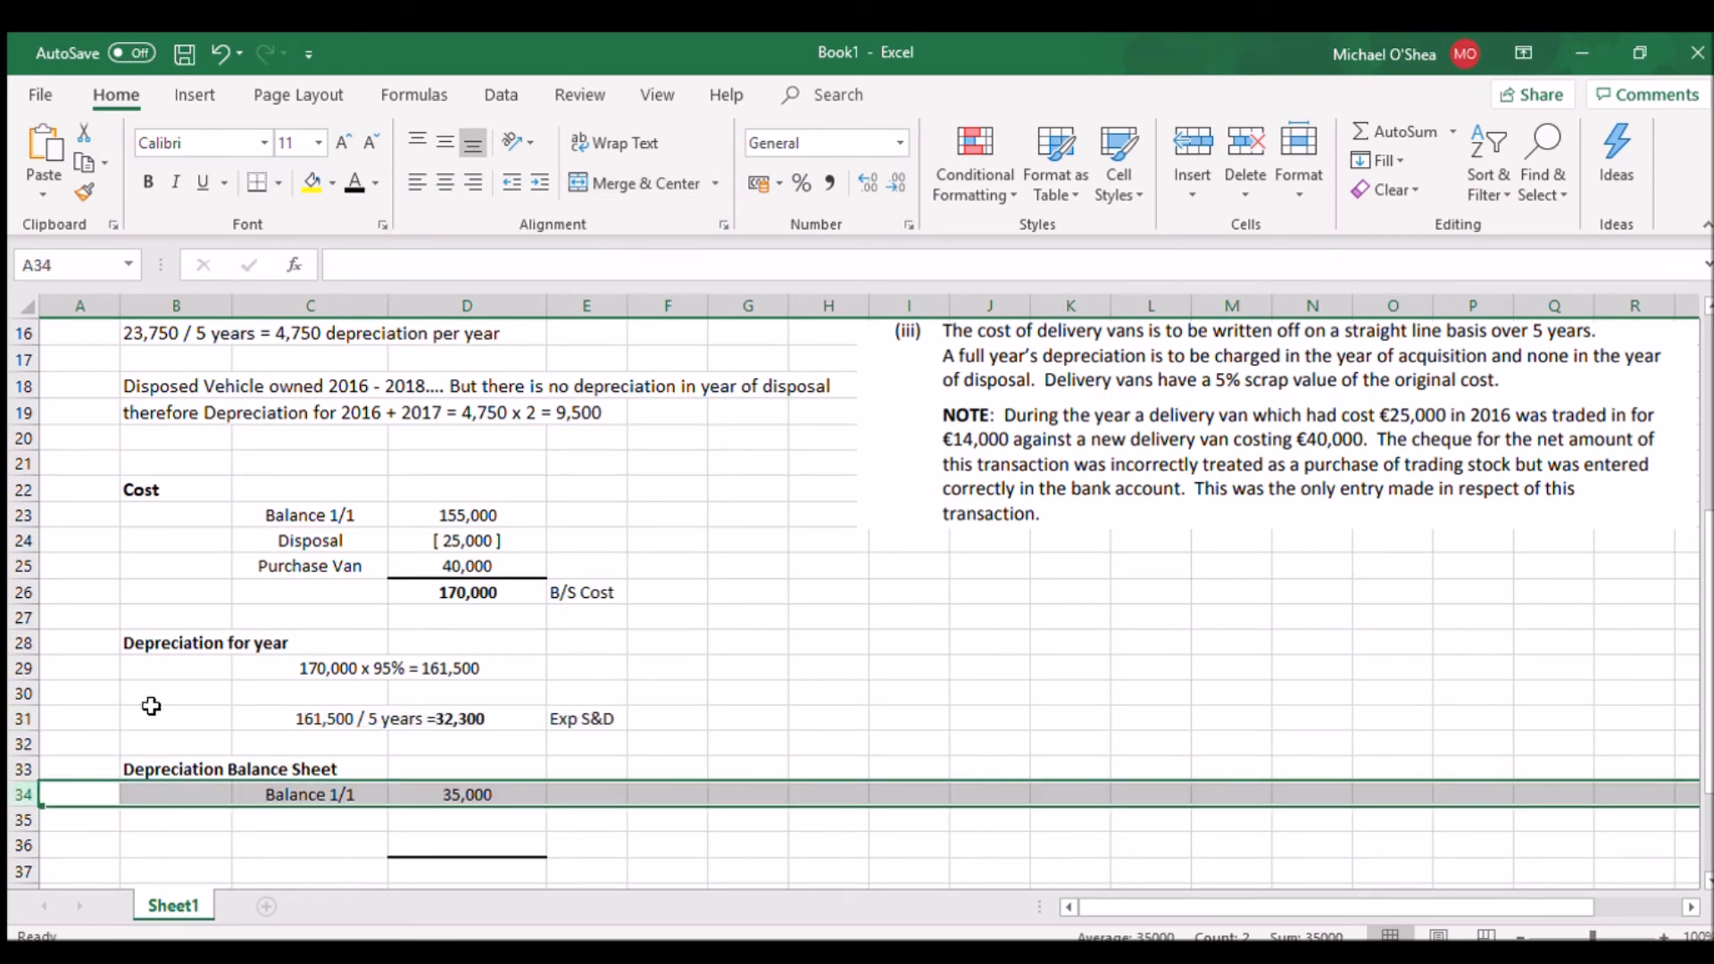
left_click(23, 820)
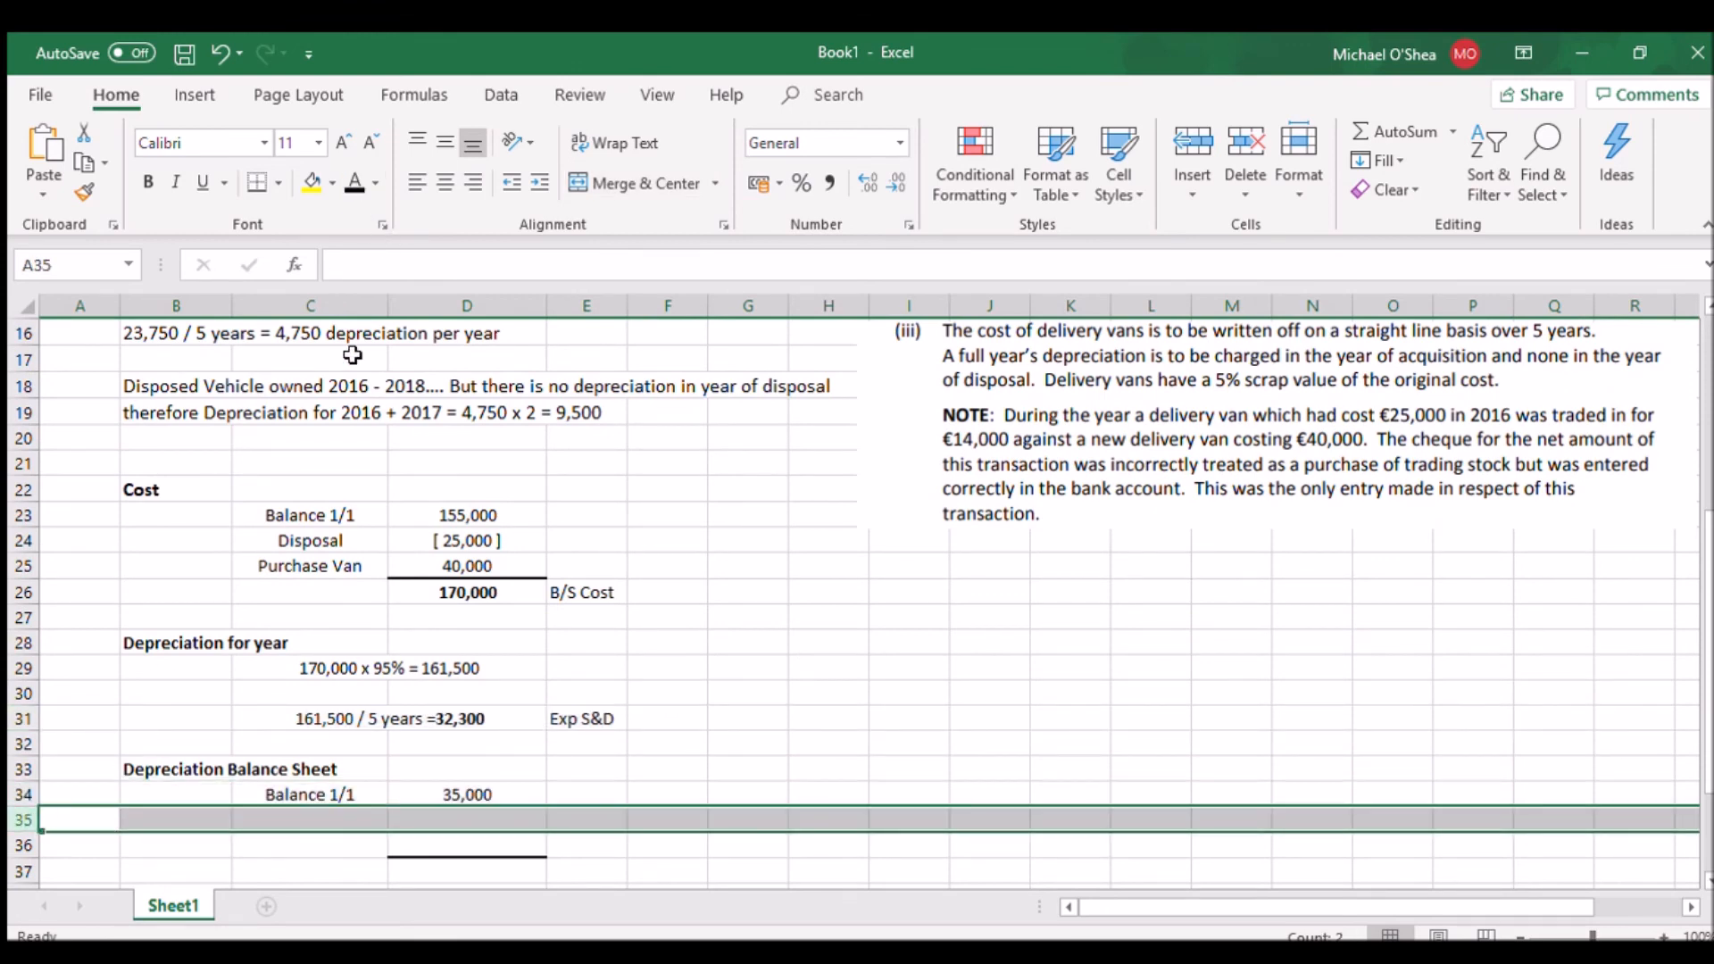
left_click(353, 183)
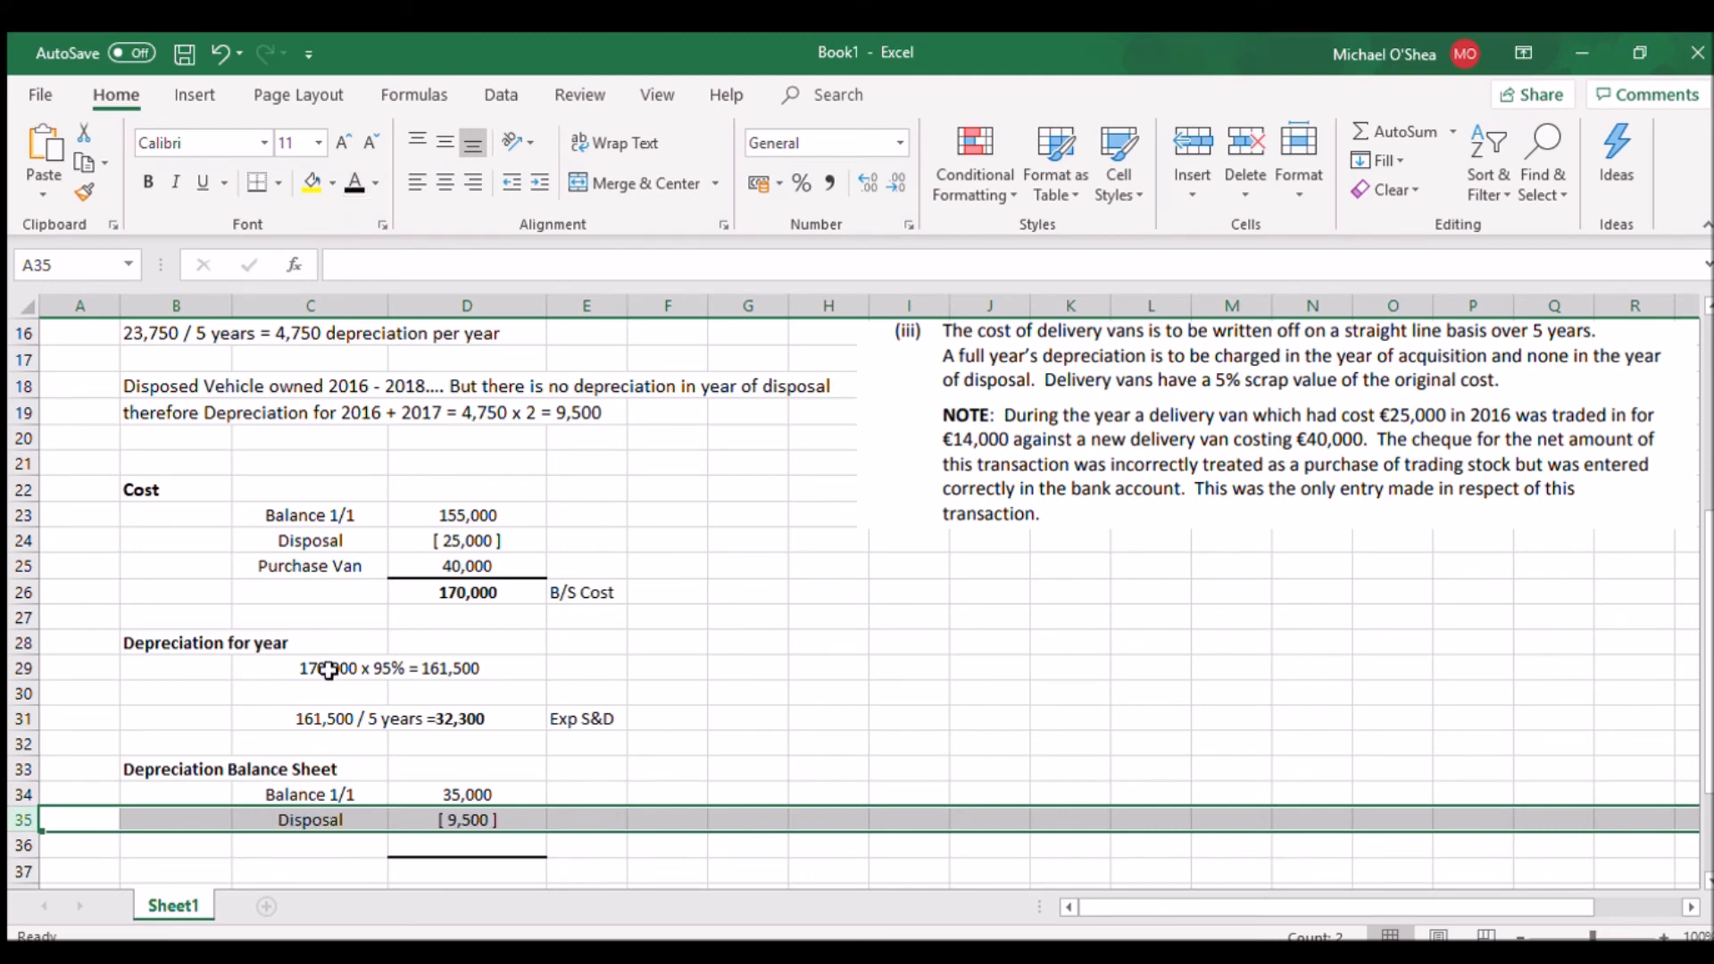
Set rows 36 and 37 to black font colour to reveal the Depr this year and B/S Depr lines
left_click(24, 845)
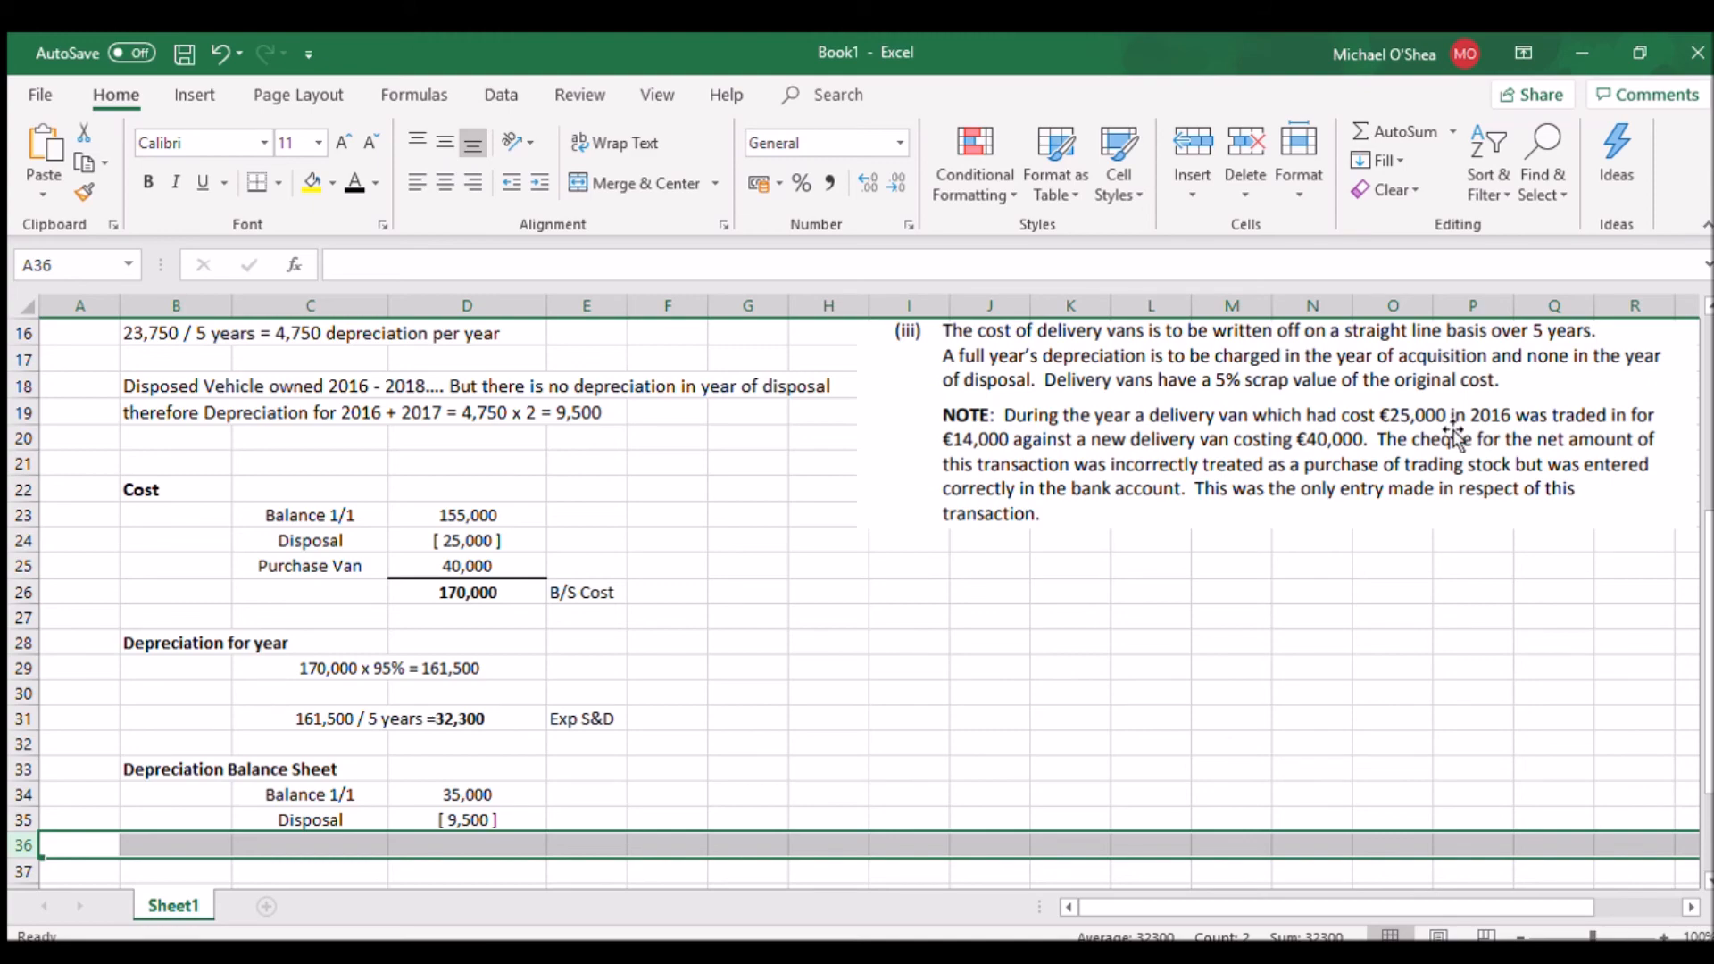
scroll(1709, 625, "up", 1)
scroll(1709, 620, "up", 5)
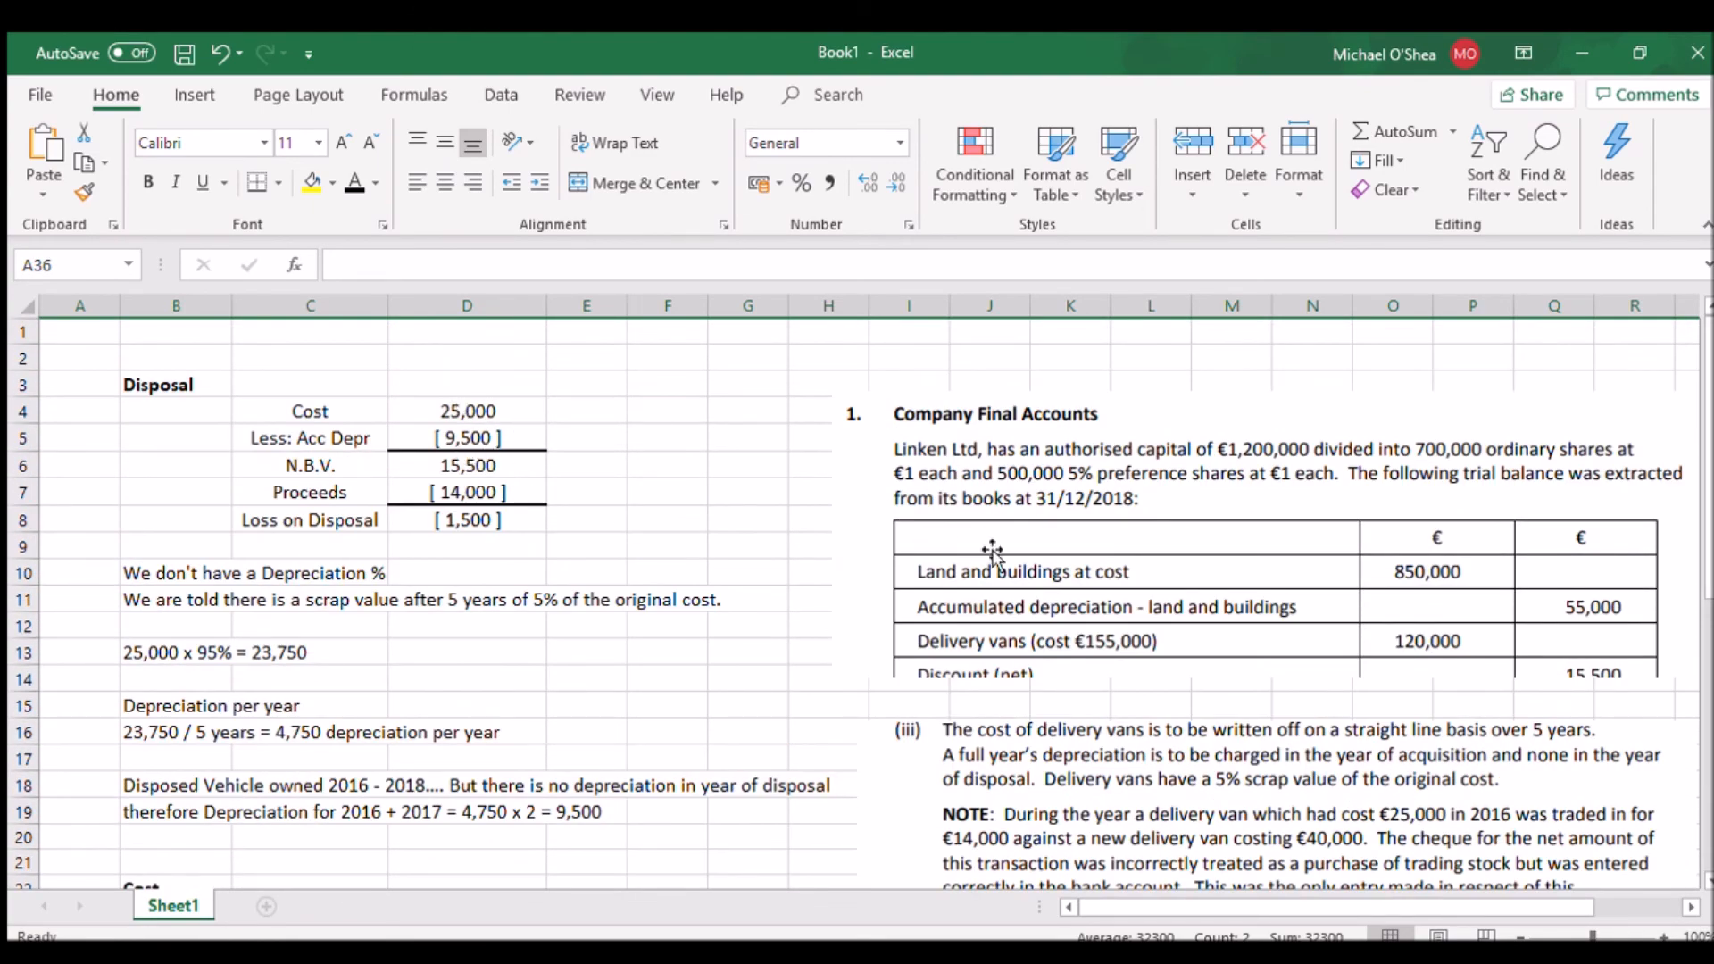
scroll(1707, 535, "down", 6)
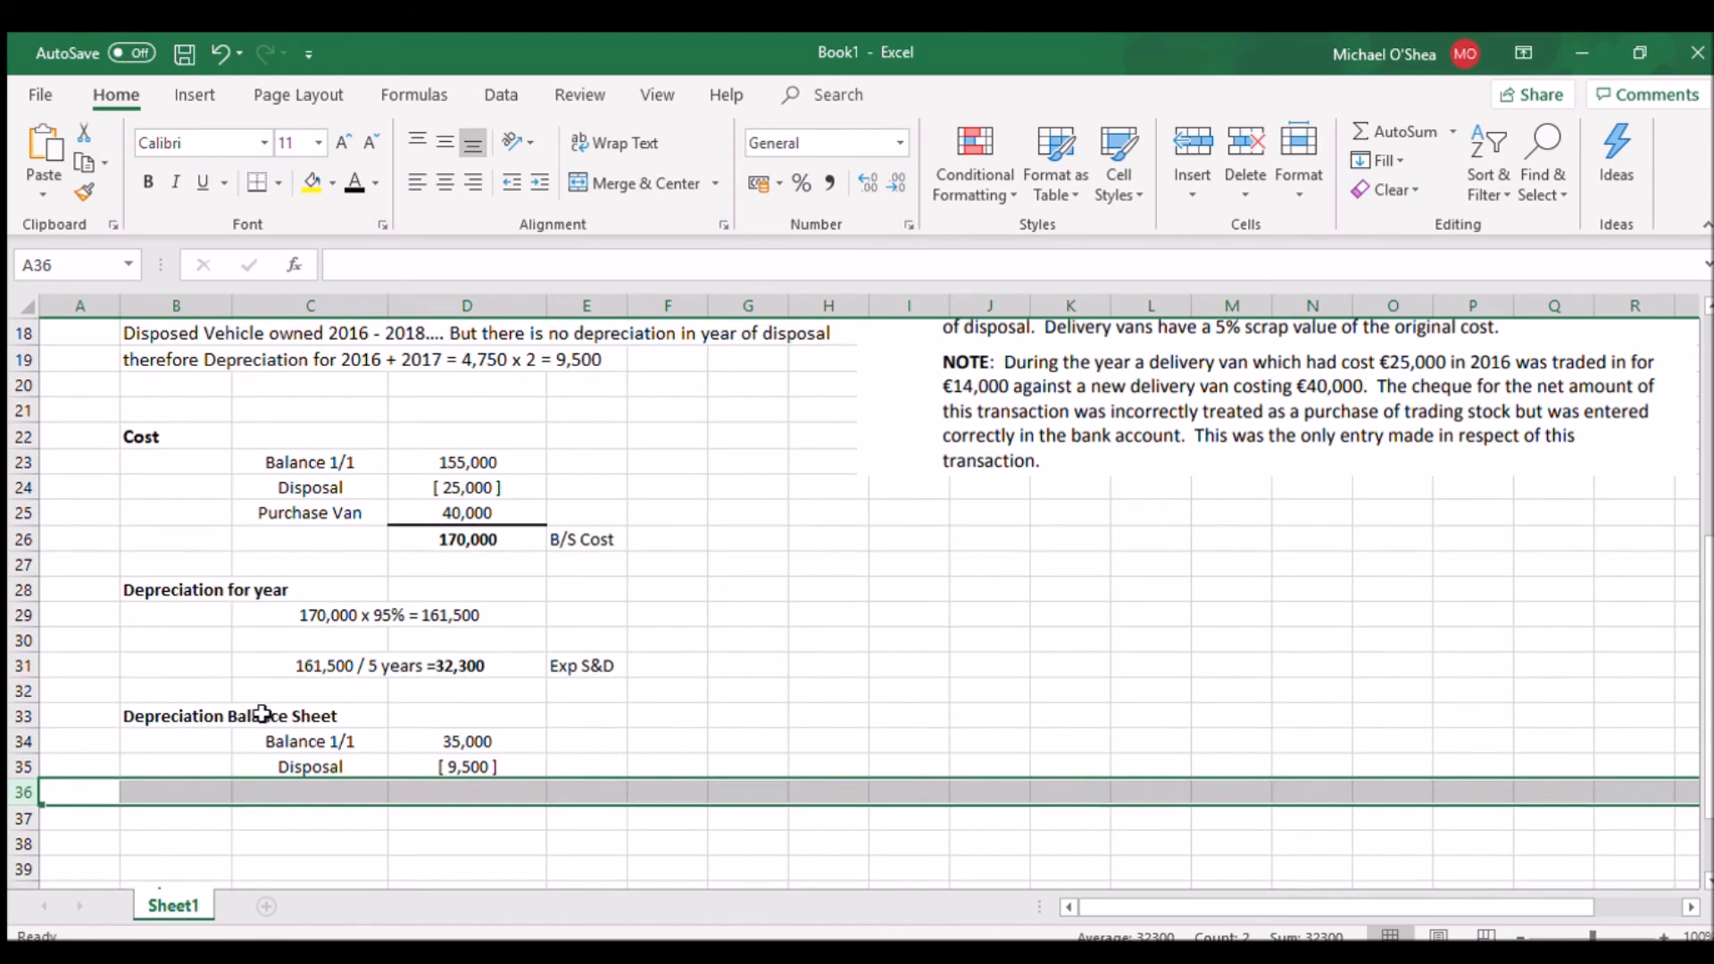
left_click(359, 188)
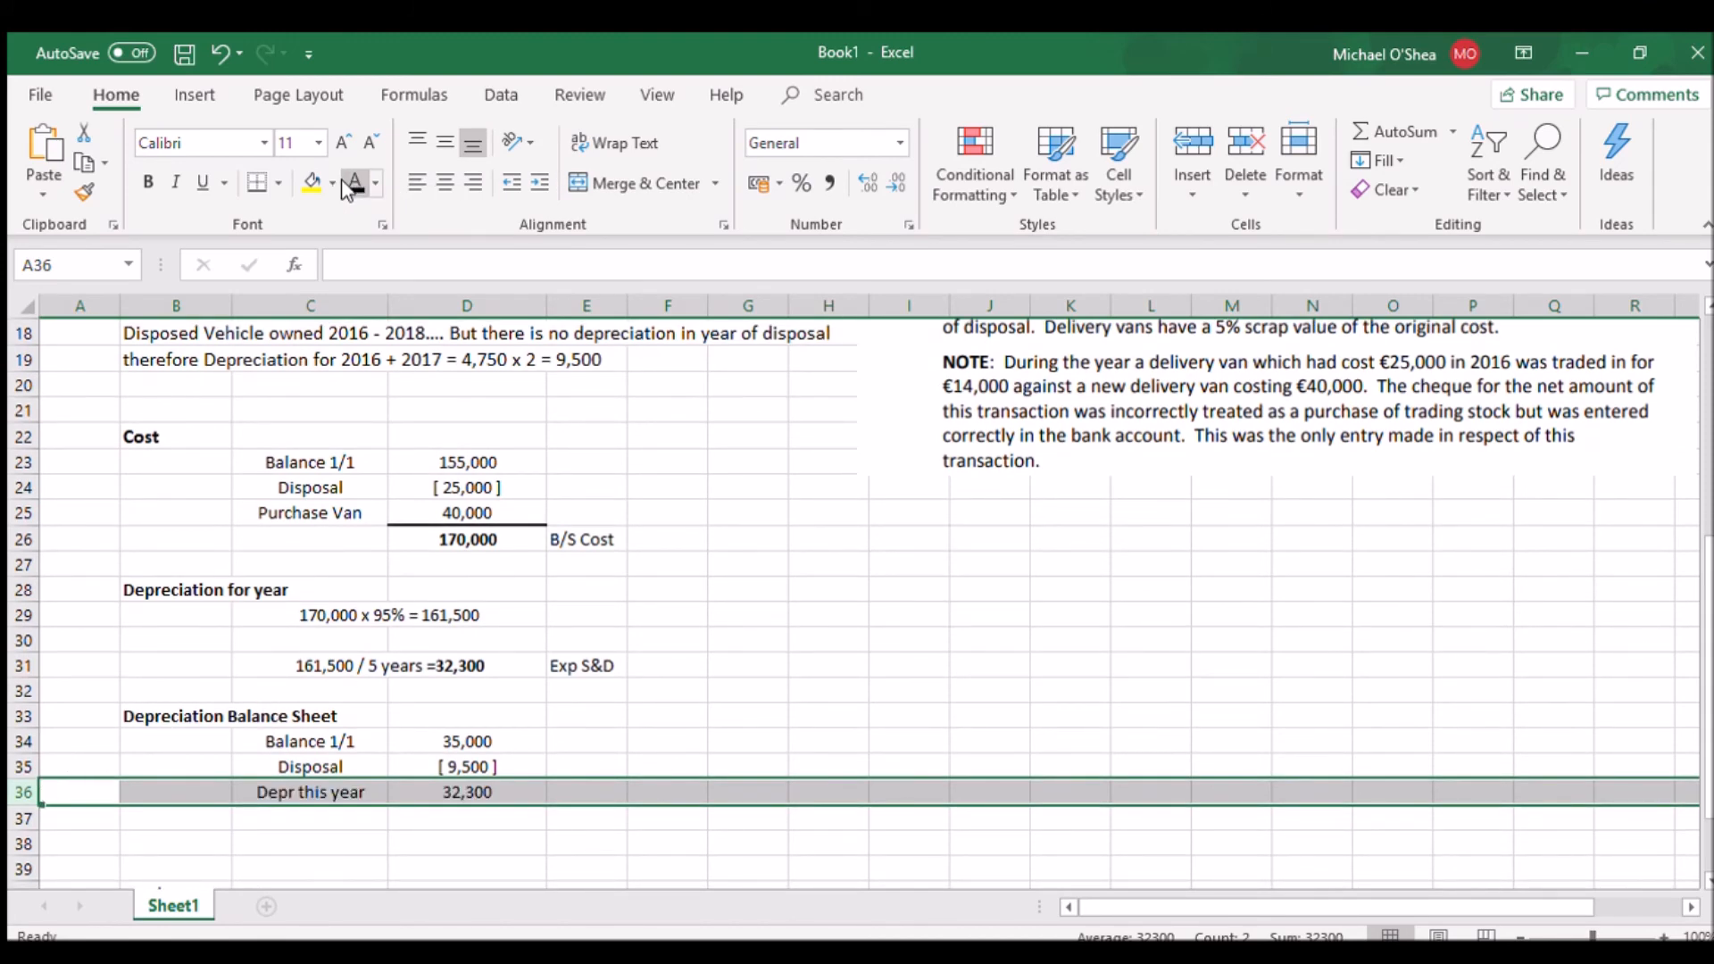
left_click(25, 818)
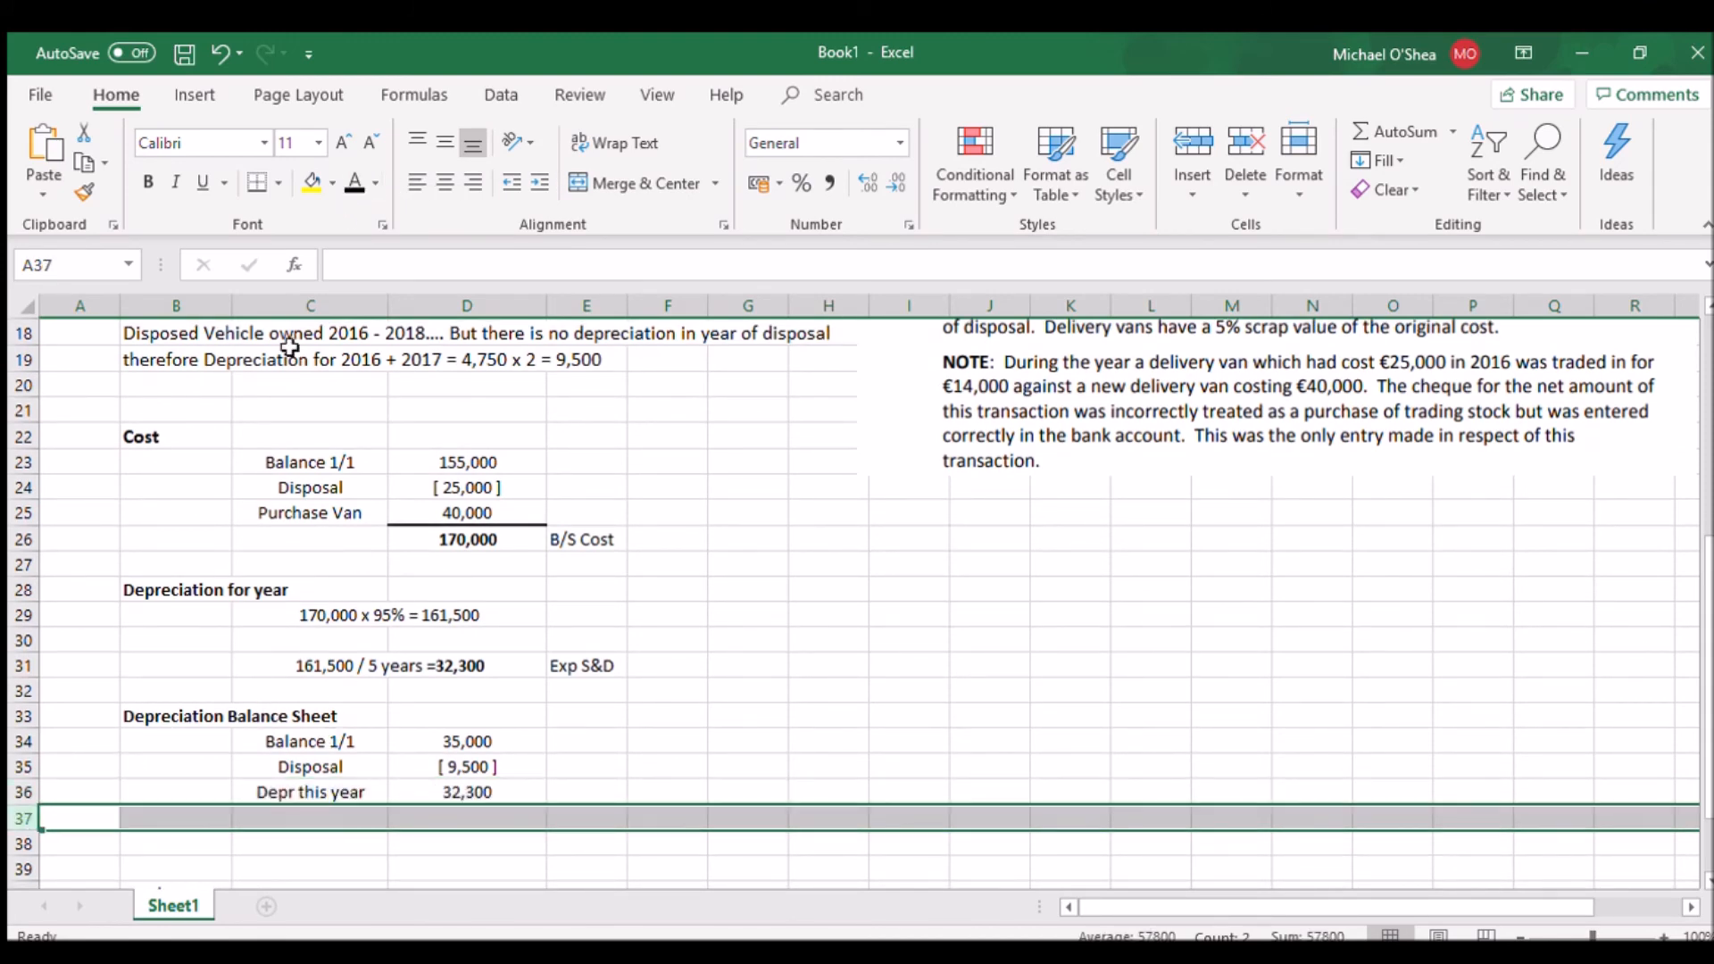
left_click(354, 185)
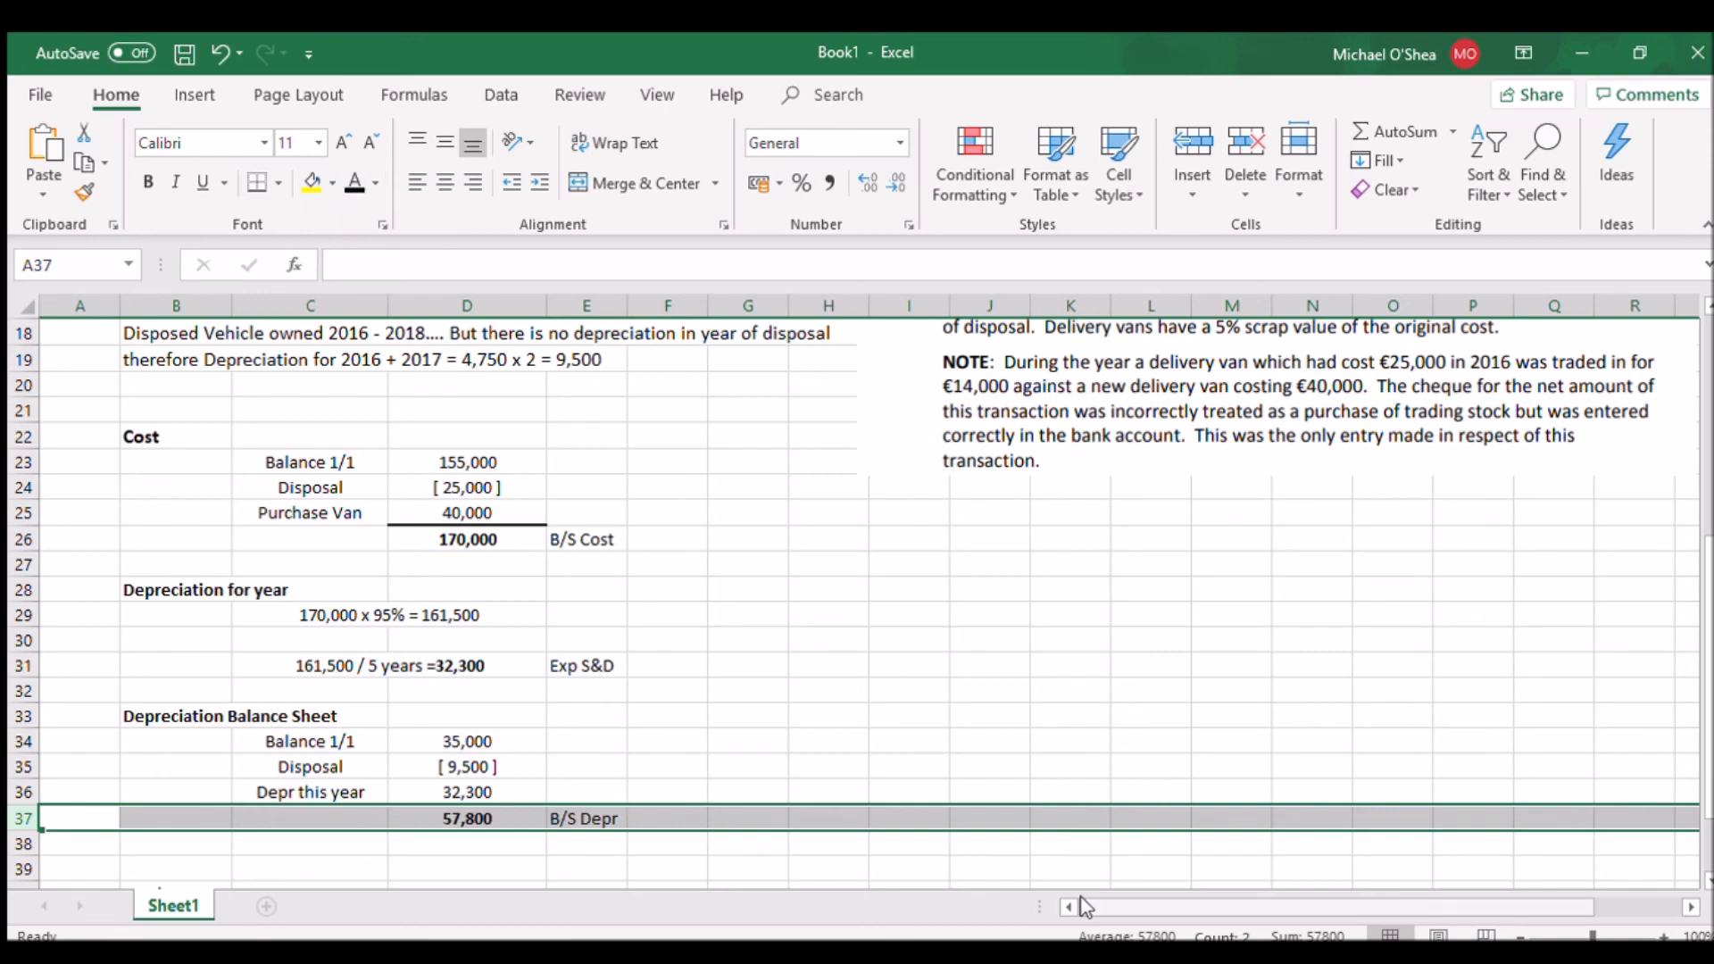
Set row 41 under Purchases to black font colour to reveal the Trial Balance line
scroll(131, 811, "down", 2)
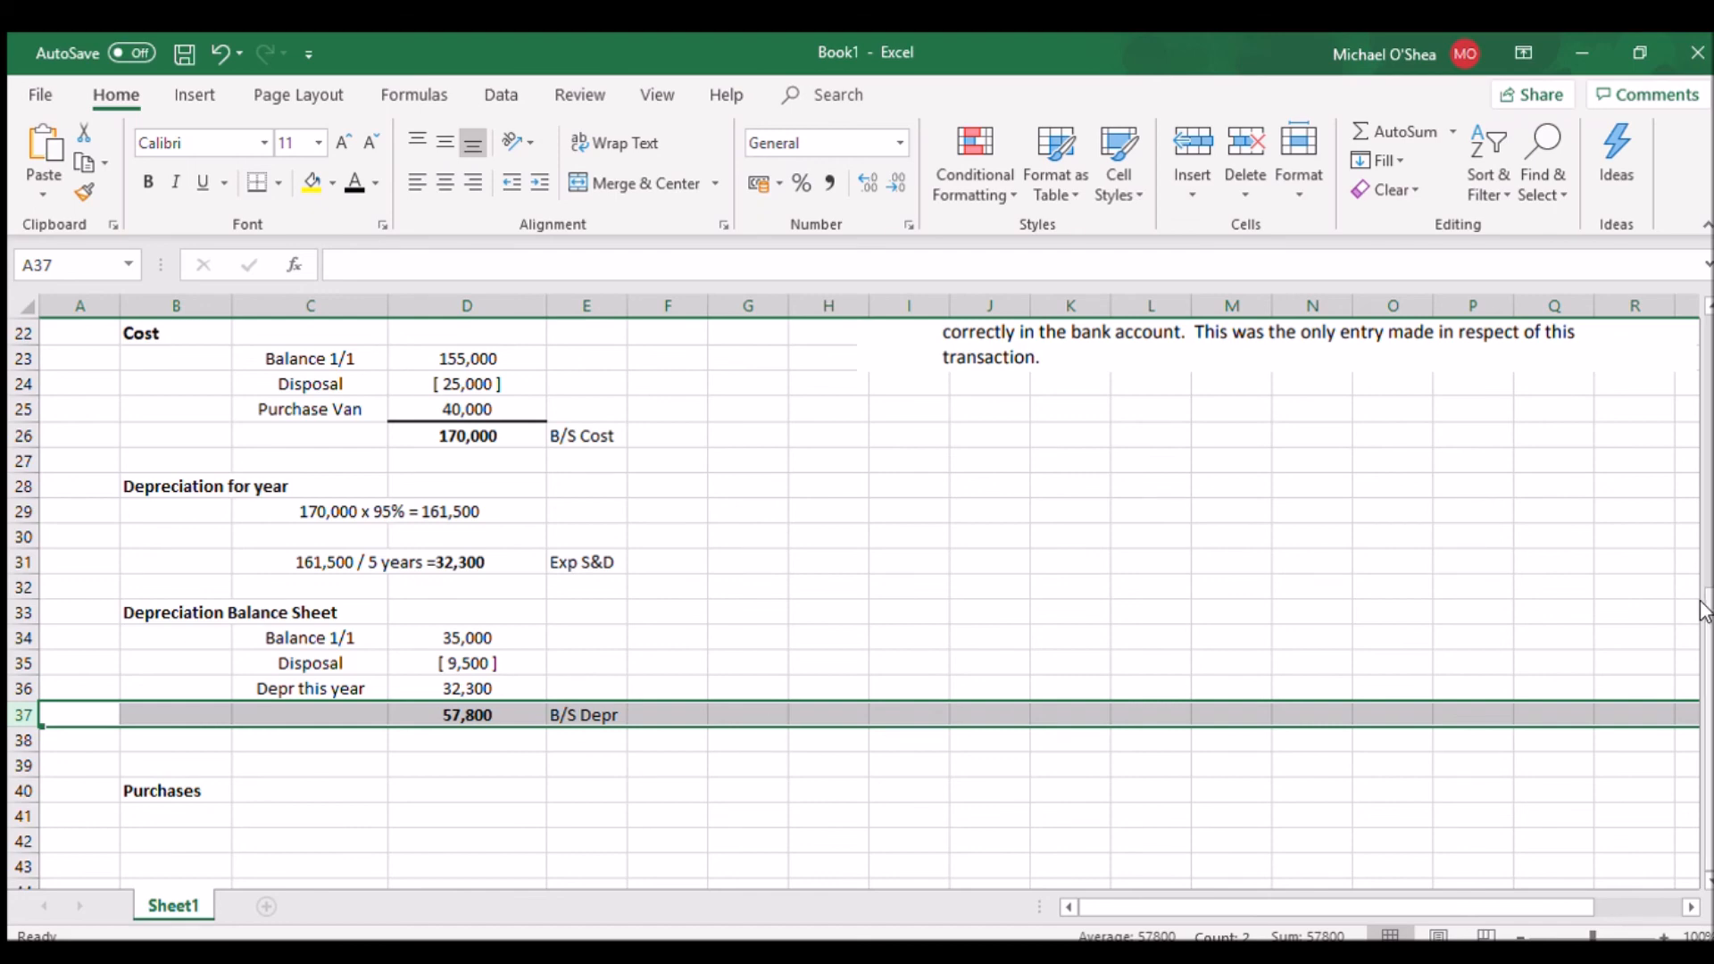
scroll(1705, 611, "up", 2)
scroll(1705, 612, "down", 2)
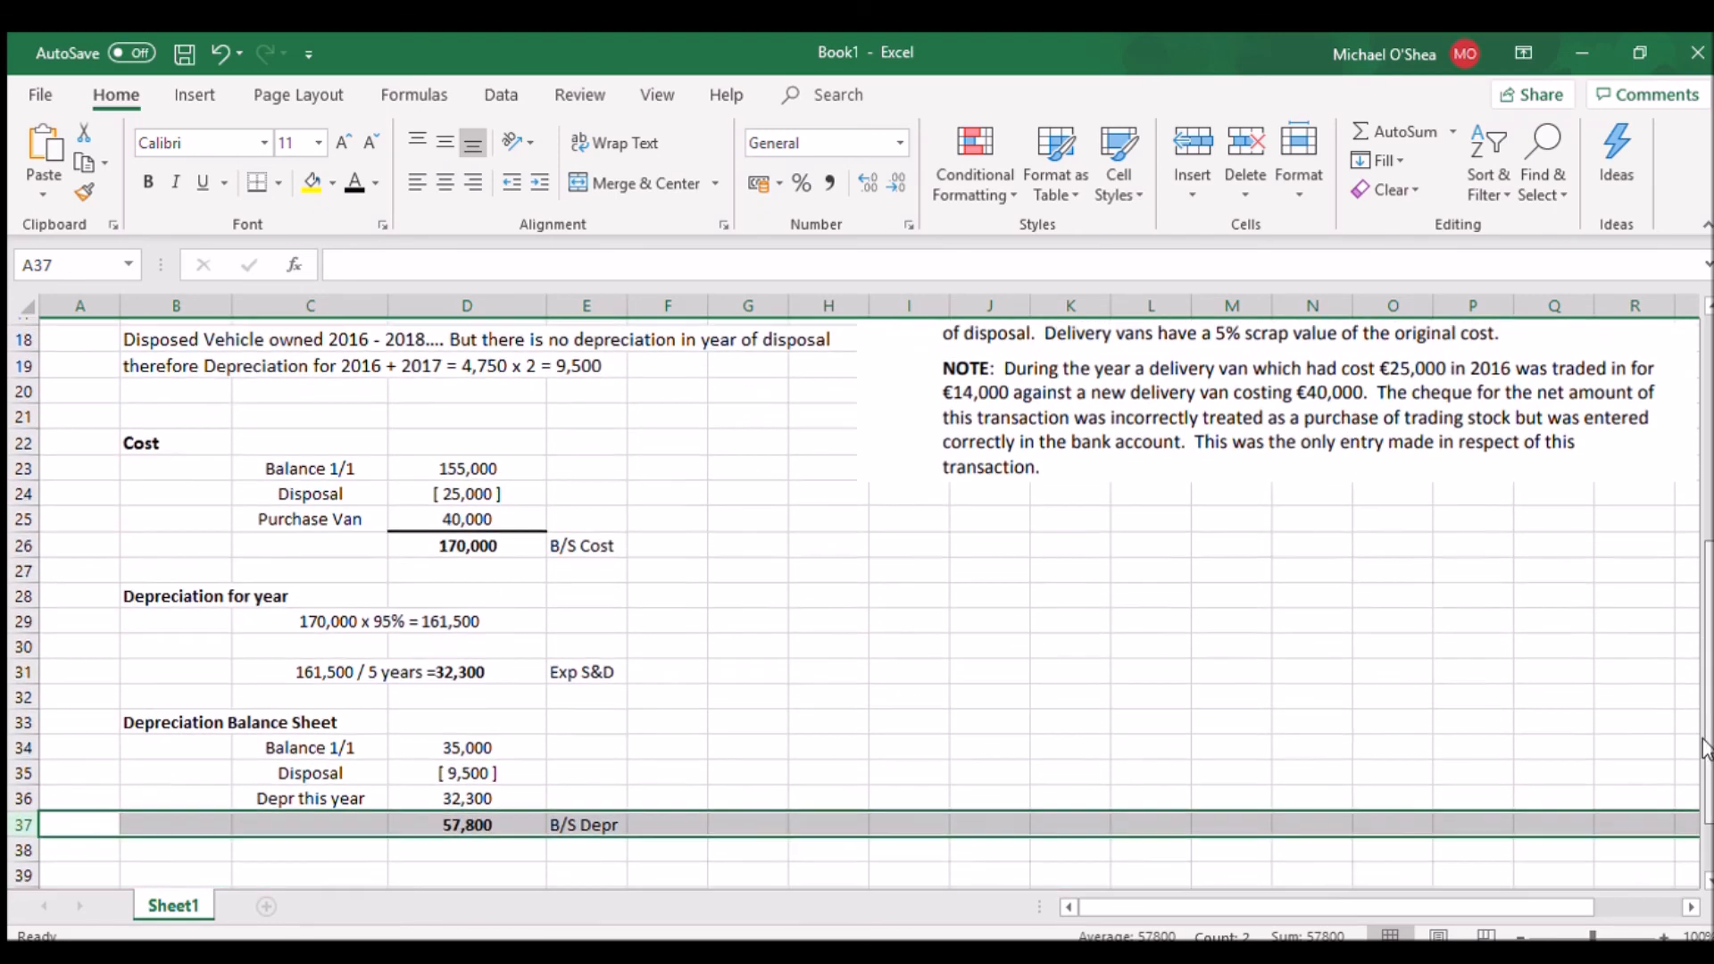
left_click(45, 816)
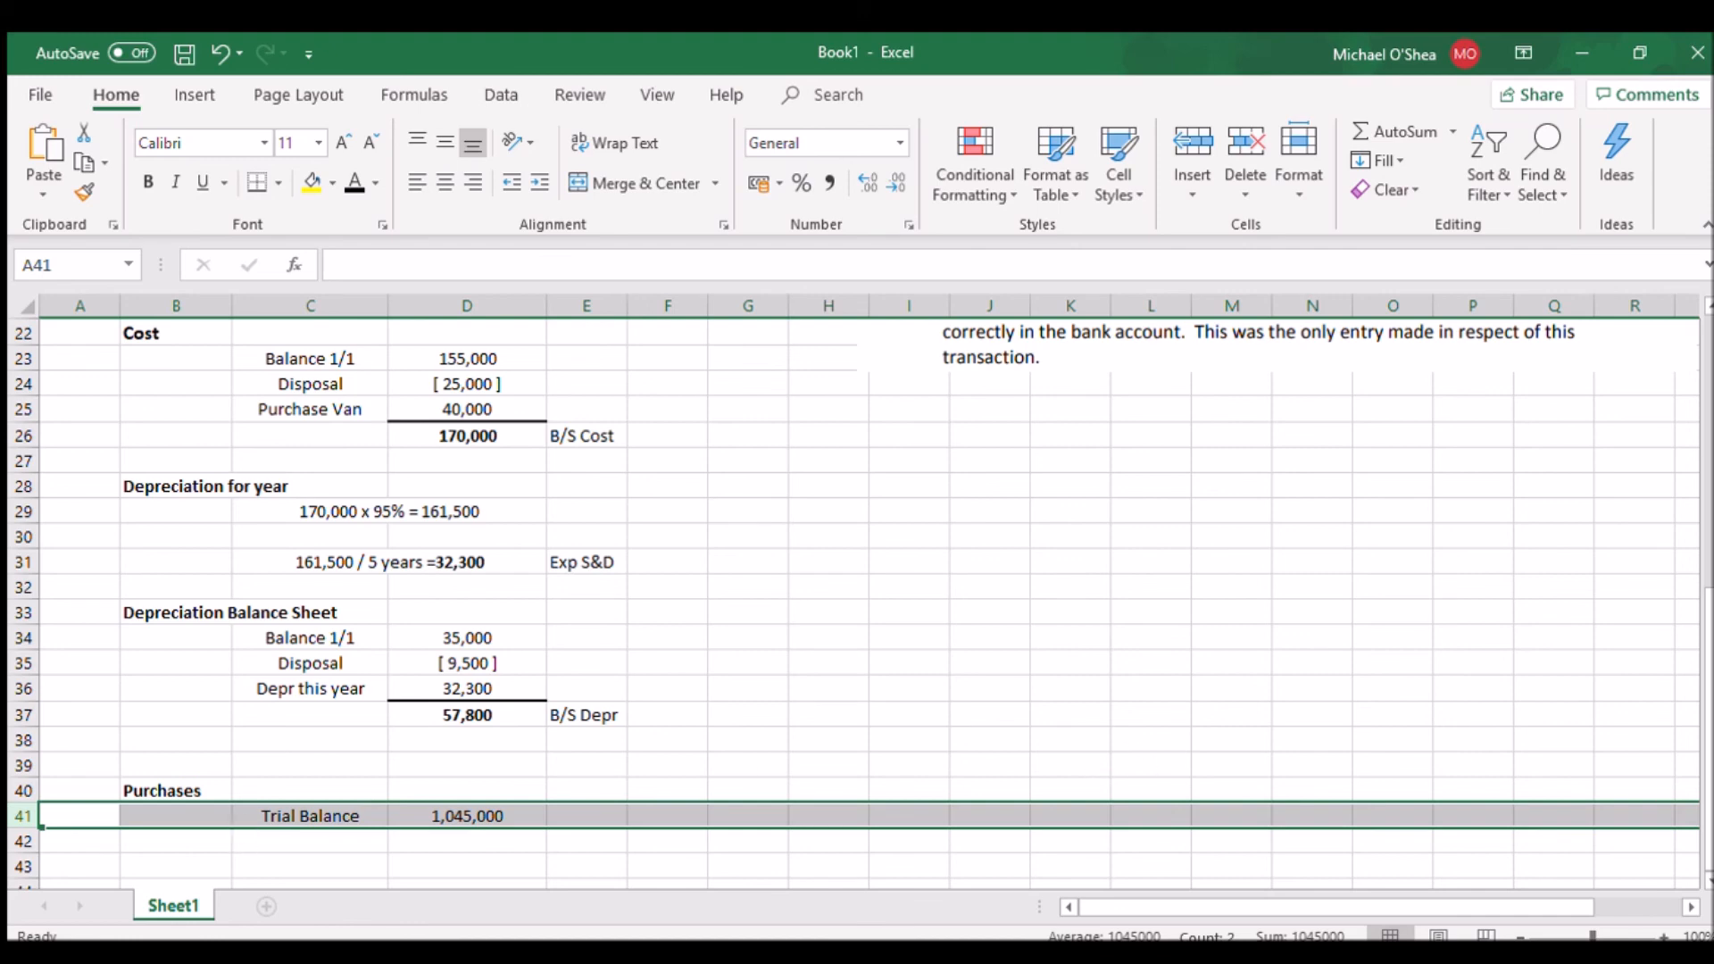
Set rows 42 and 43 to black font colour to reveal the Less: Purchase Van (40,000 - 14,000) deduction
scroll(1348, 451, "up", 3)
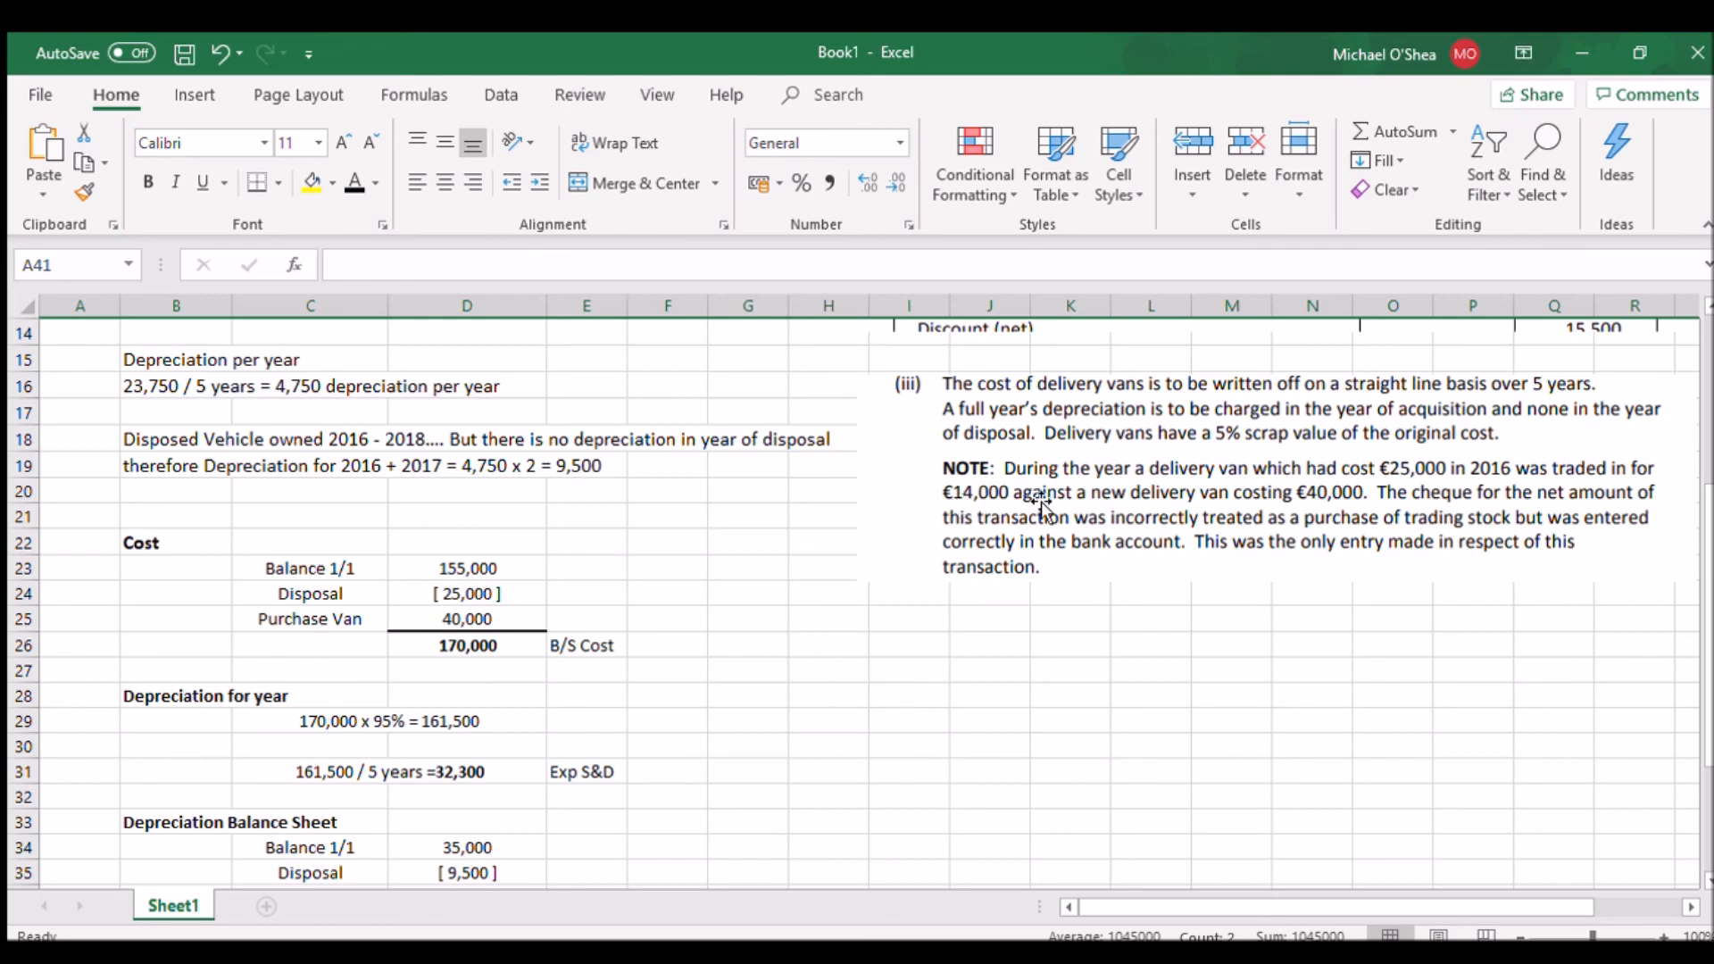
left_click_drag(1710, 531, 1710, 636)
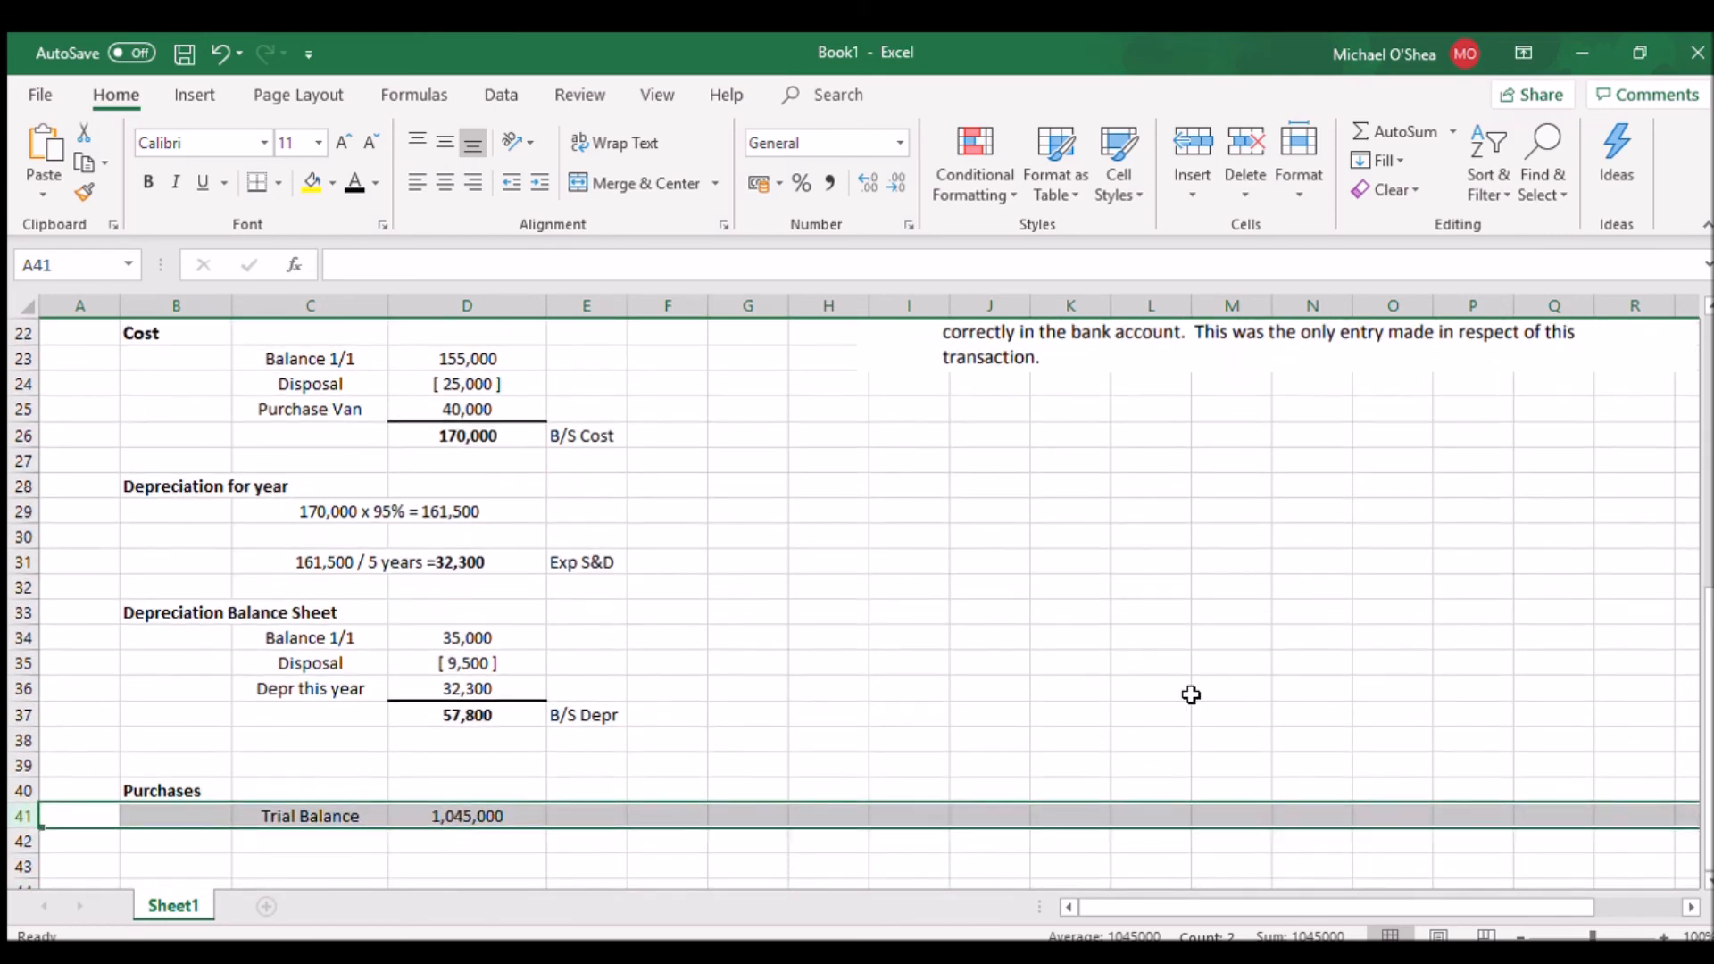
left_click_drag(23, 843, 21, 866)
left_click(356, 175)
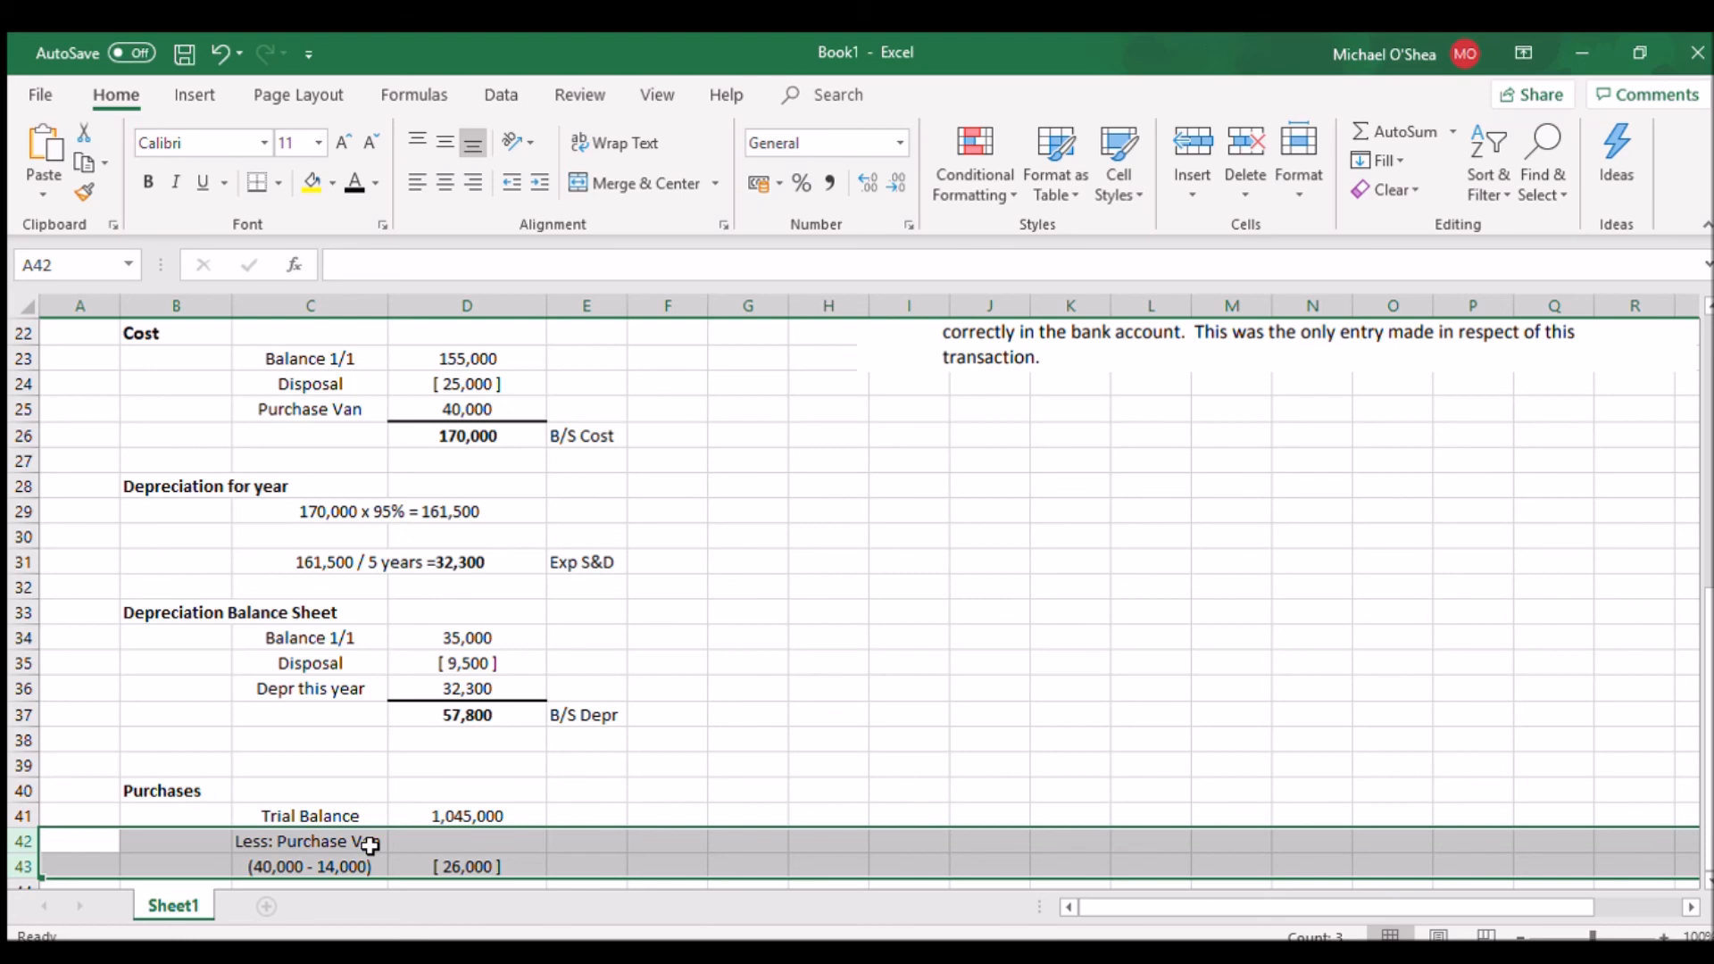
scroll(1698, 671, "up", 1)
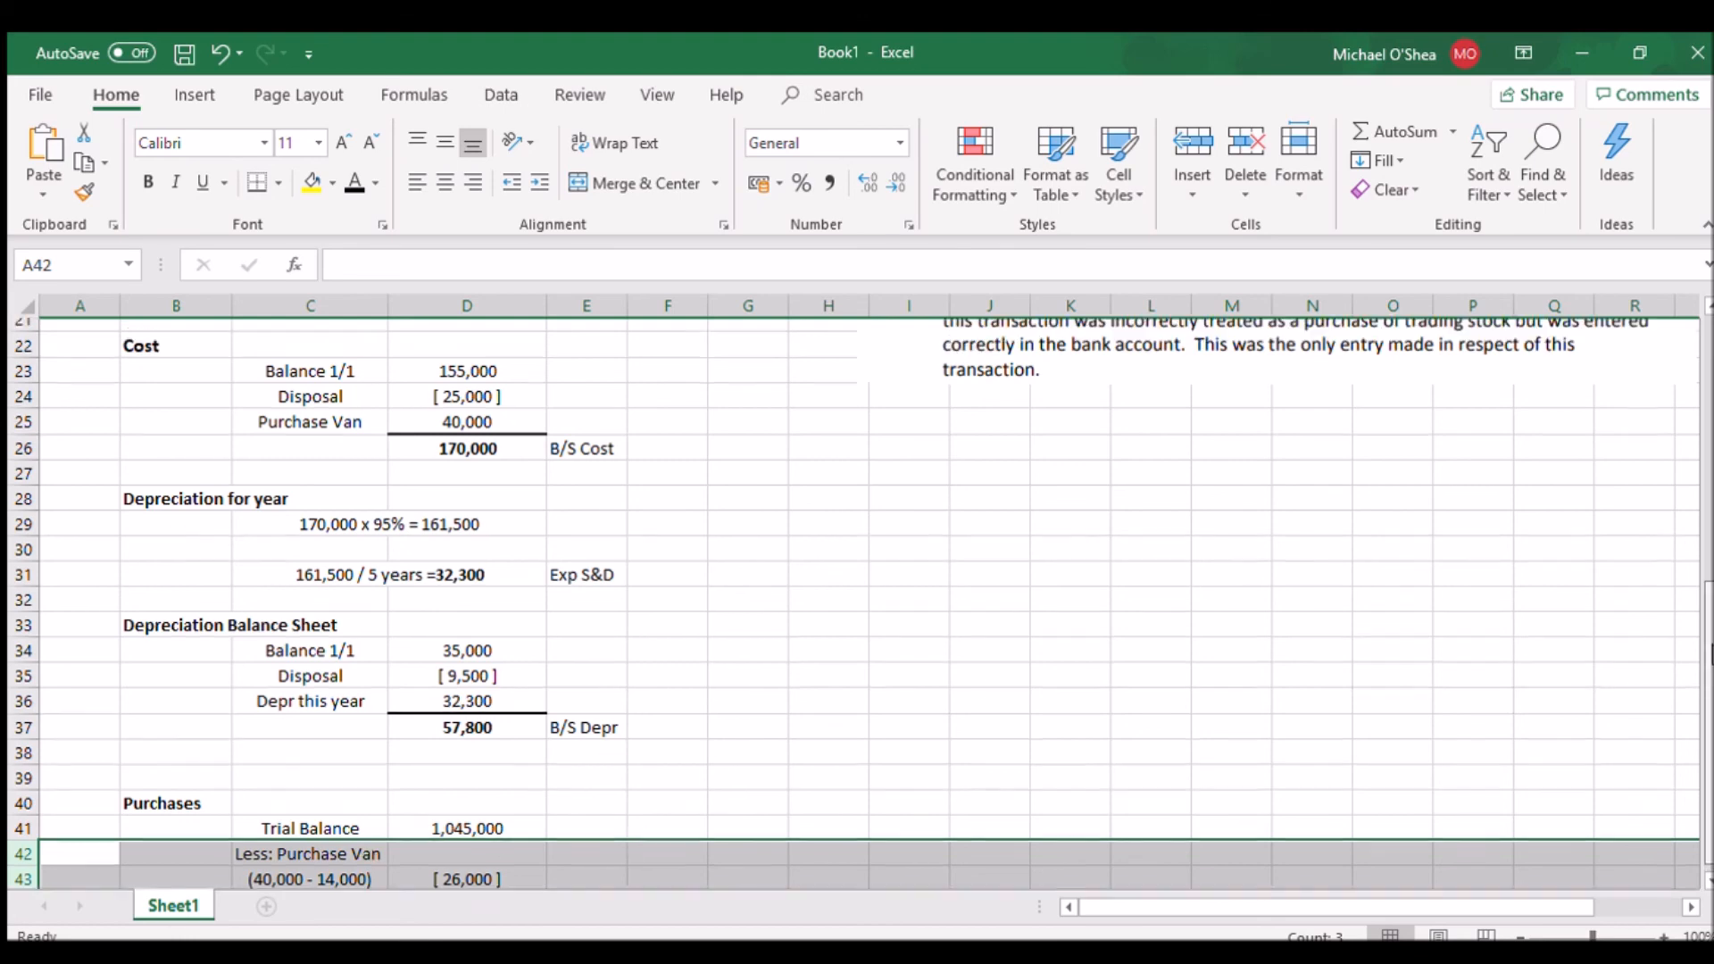